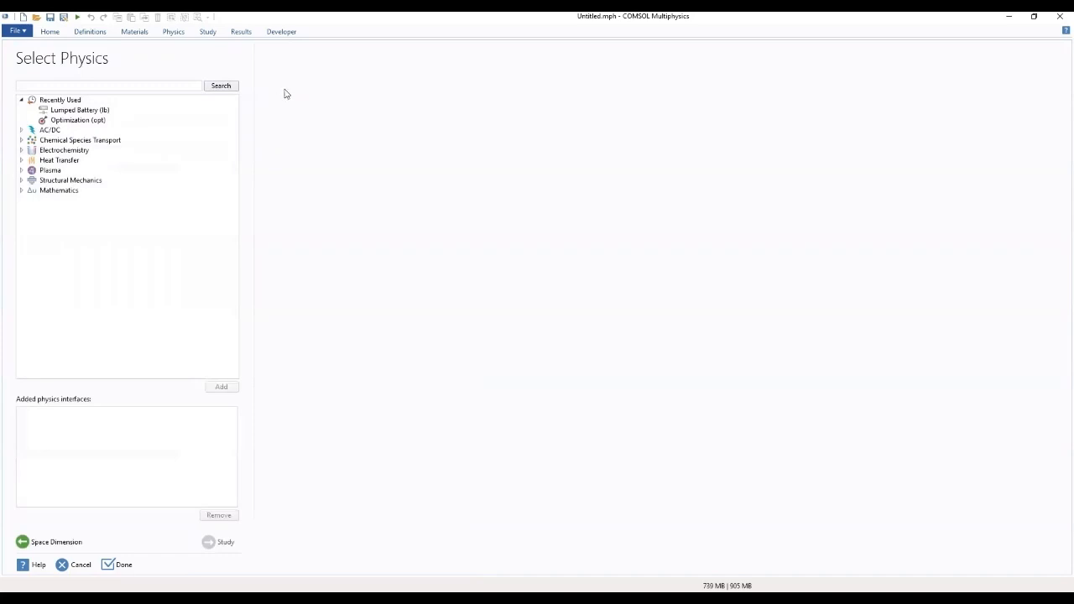
# Step: Add the Lumped Battery (lb) interface from the Electrochemistry battery interfaces to the model's physics
pyautogui.click(22, 151)
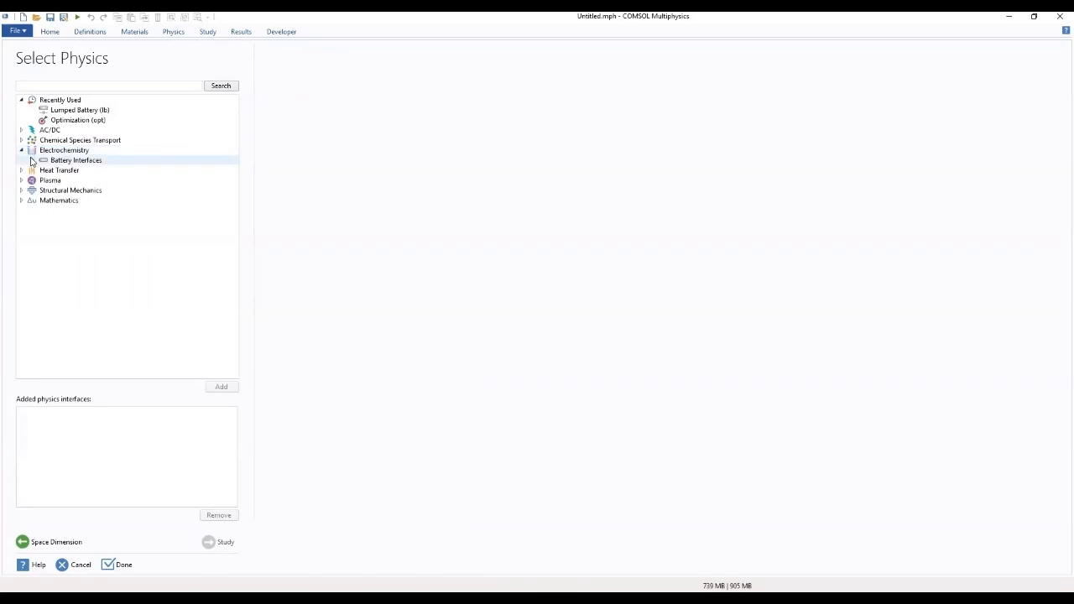
pyautogui.click(32, 161)
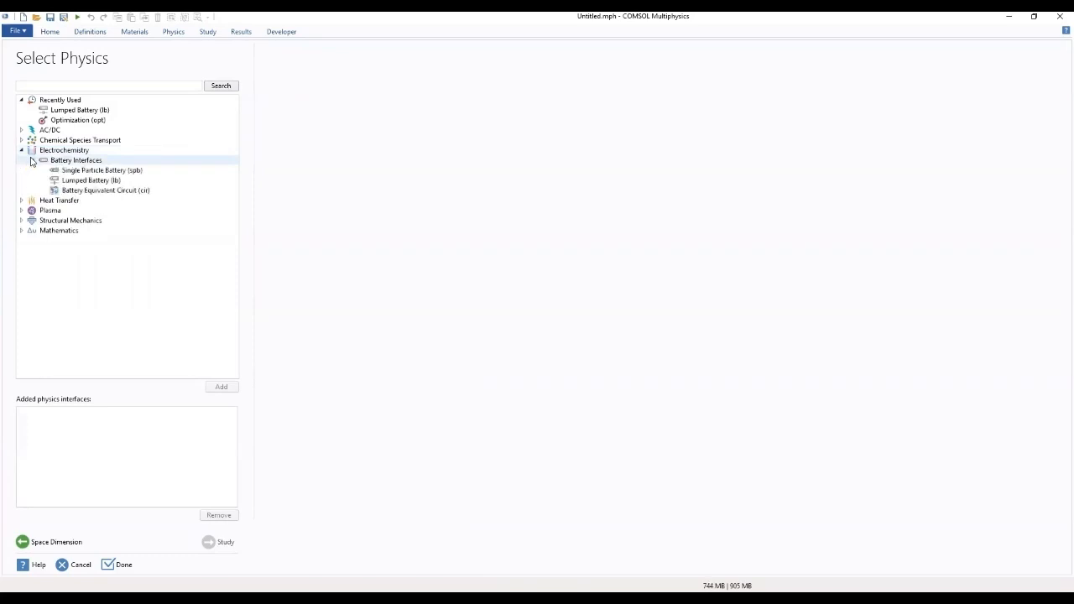
pyautogui.click(106, 187)
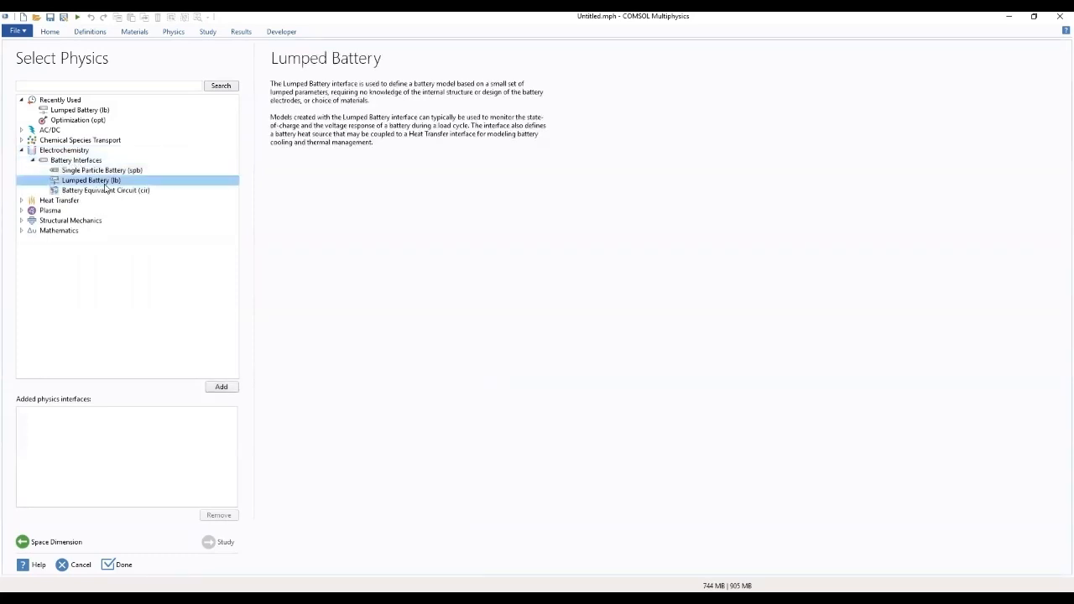
pyautogui.doubleClick(106, 188)
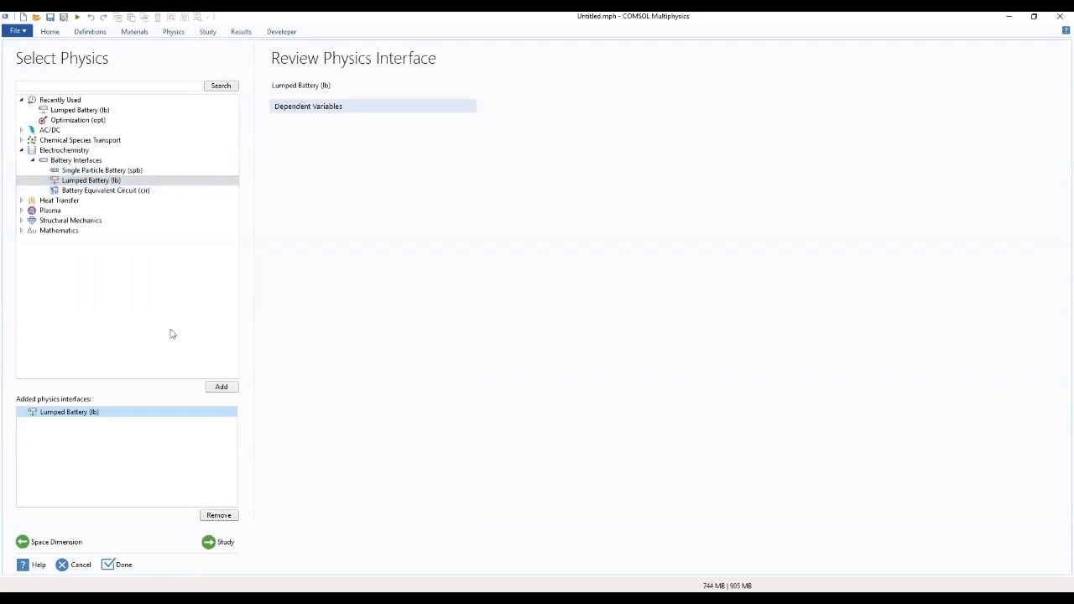
# Step: Choose a Time Dependent study and finish the model setup, discarding the changes to the previous untitled model
pyautogui.click(226, 543)
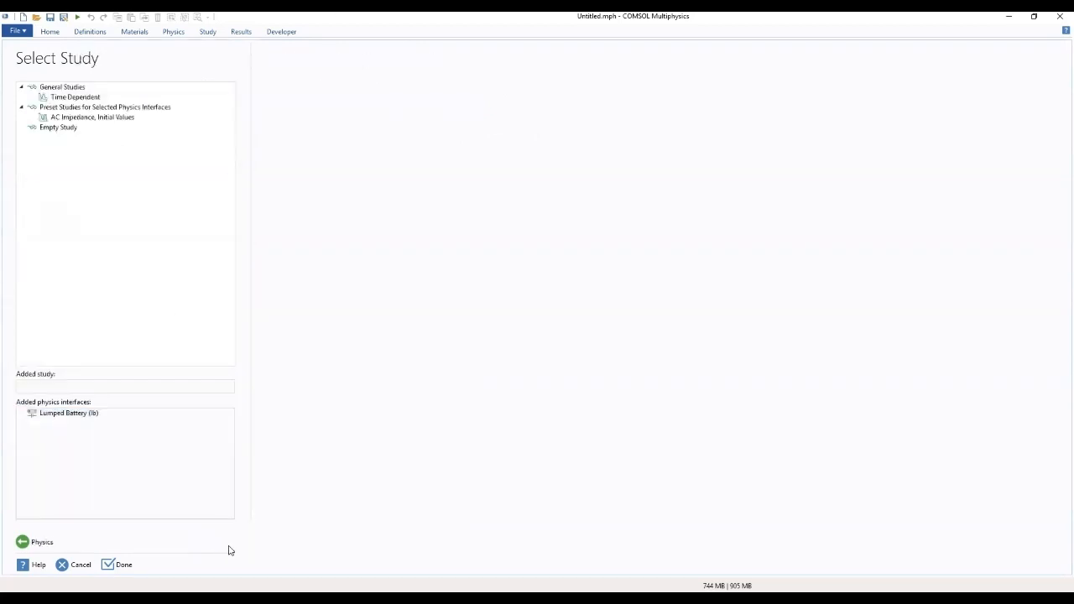
pyautogui.click(90, 97)
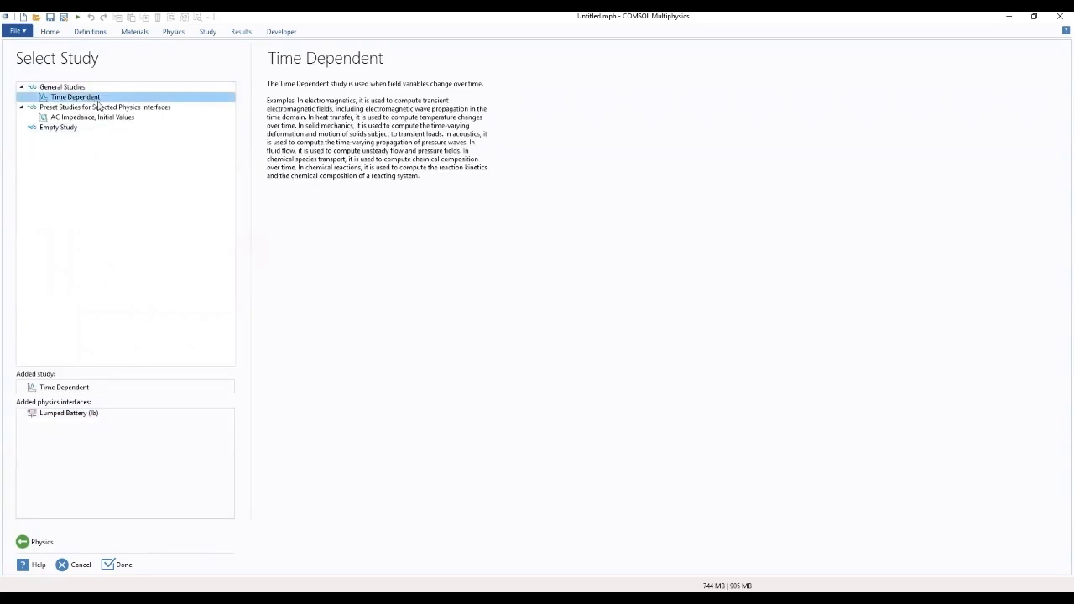
pyautogui.click(129, 567)
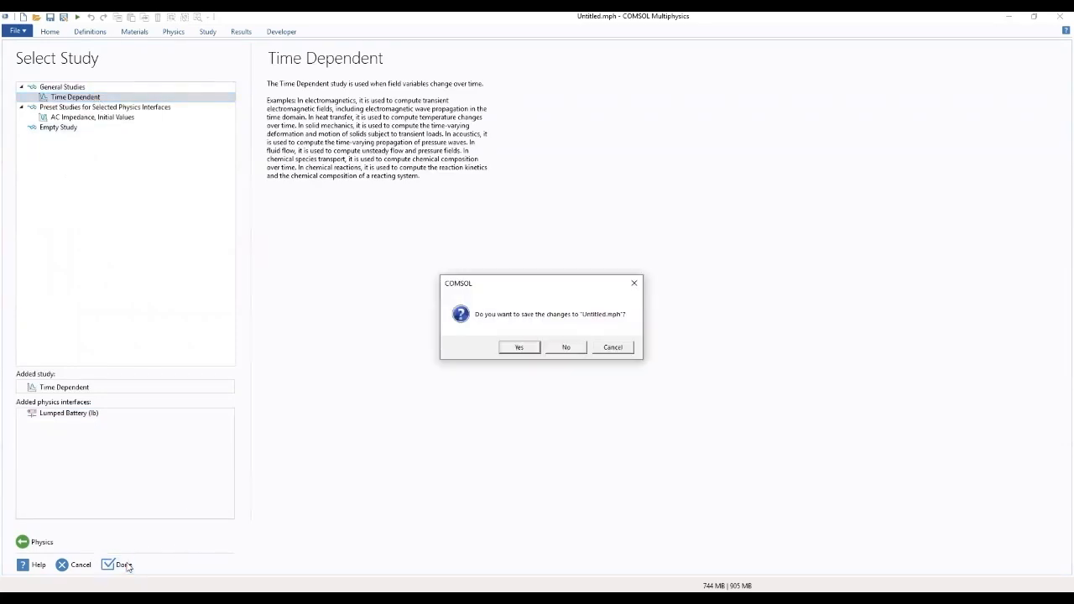
pyautogui.click(566, 350)
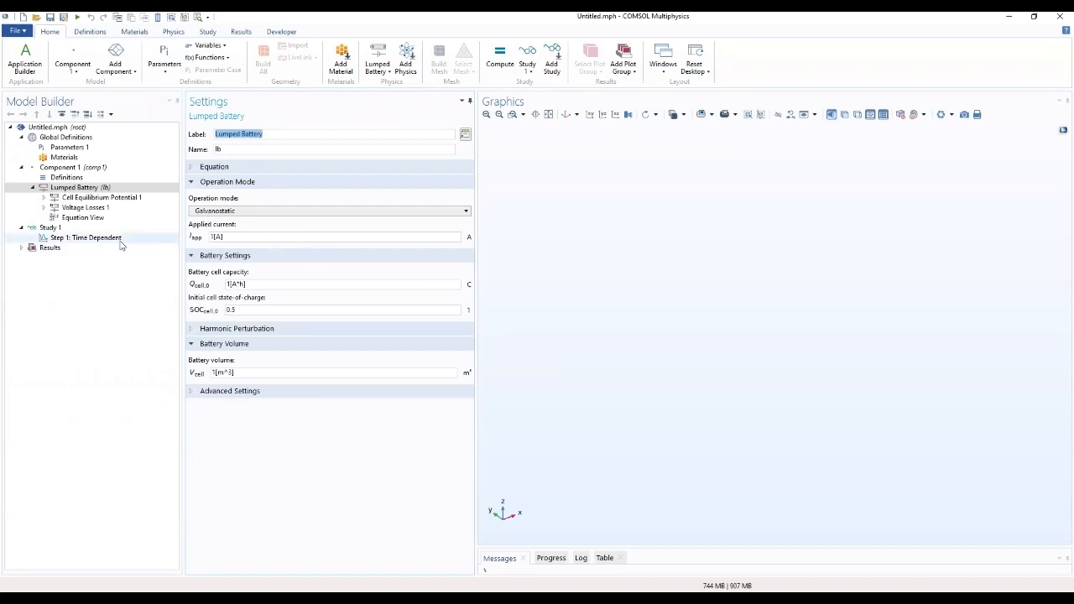
pyautogui.click(45, 198)
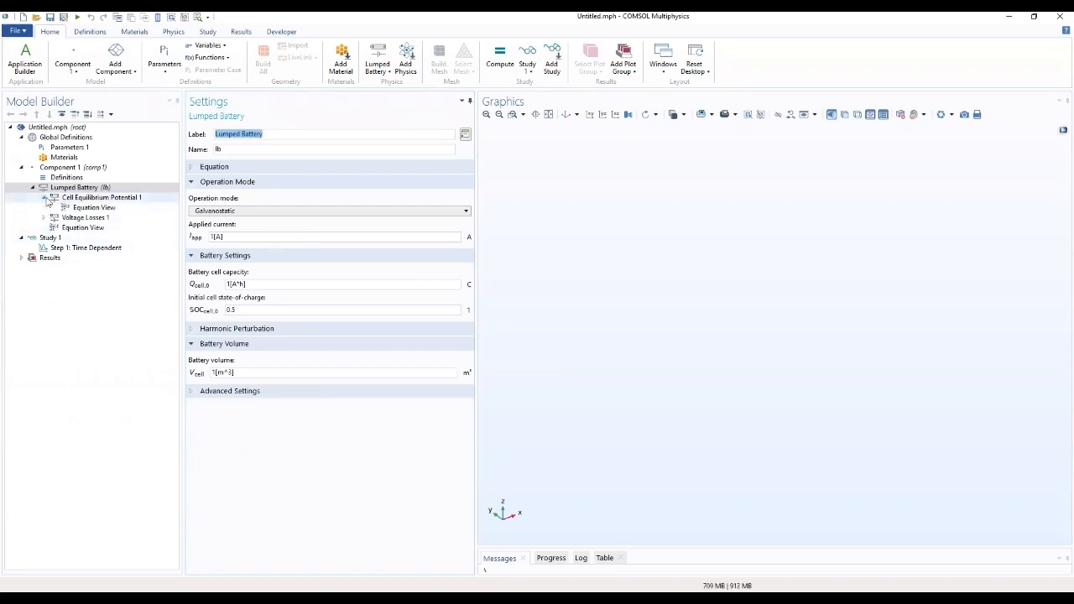
pyautogui.click(44, 217)
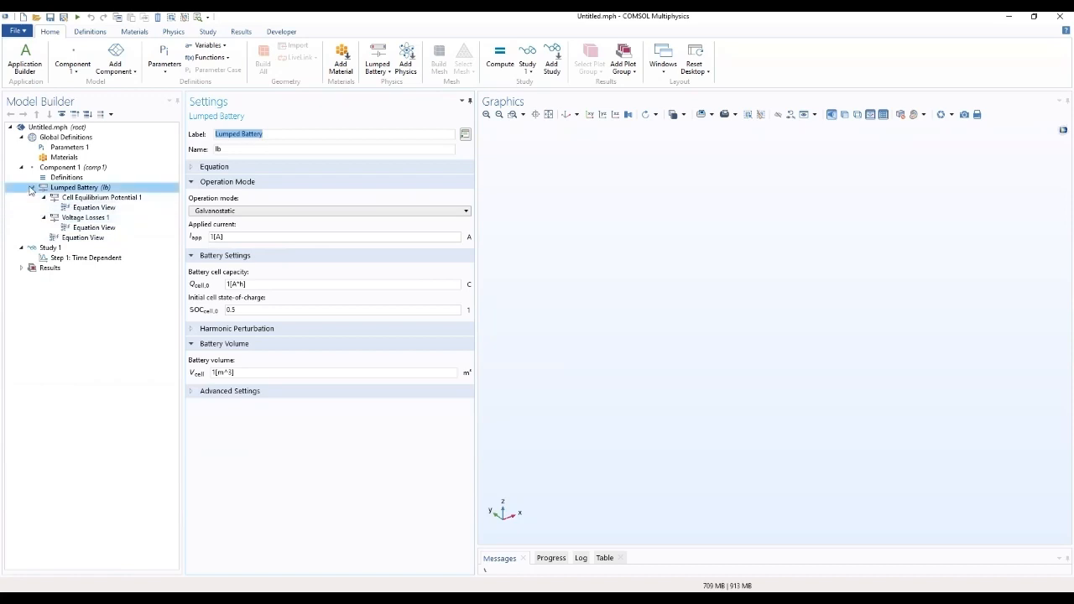
pyautogui.click(32, 188)
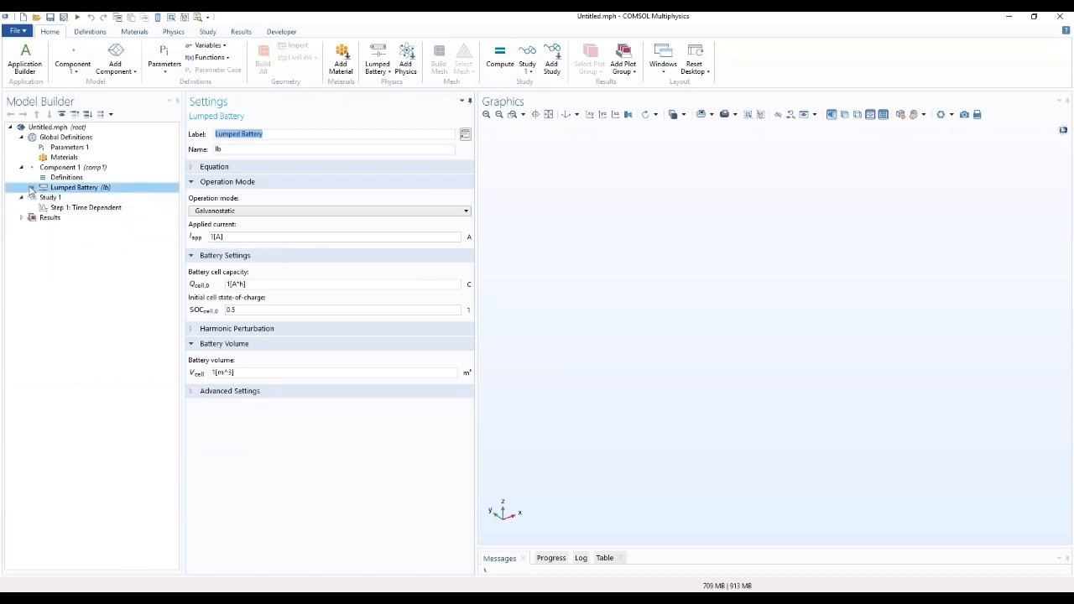
# Step: Load the global parameters from the text file lumped_li_battery_parameter_estimation_parameters into Parameters 1 and widen the settings area
pyautogui.click(55, 148)
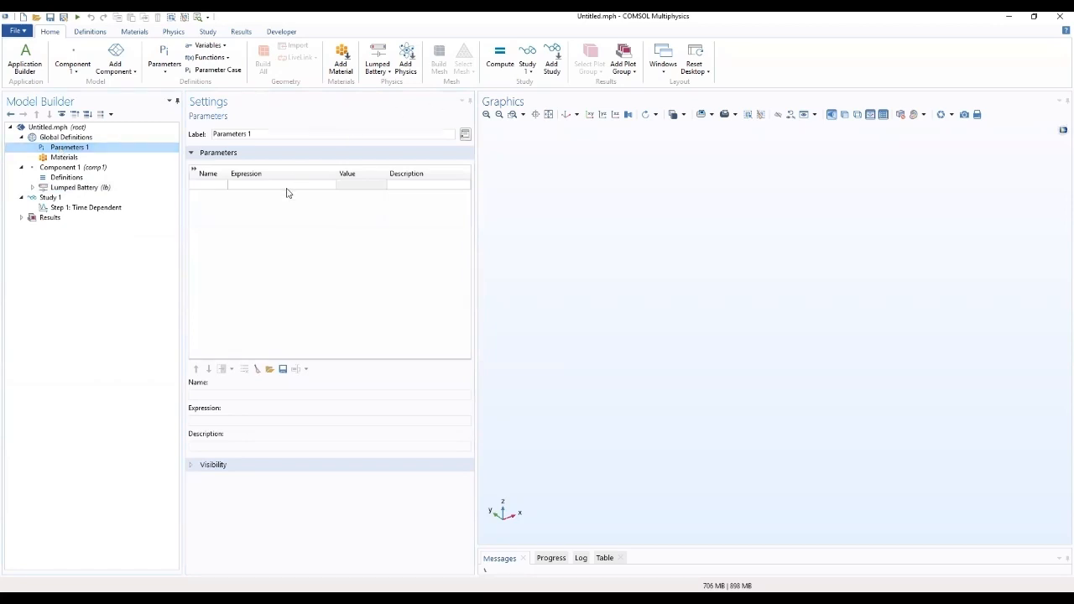
pyautogui.click(269, 370)
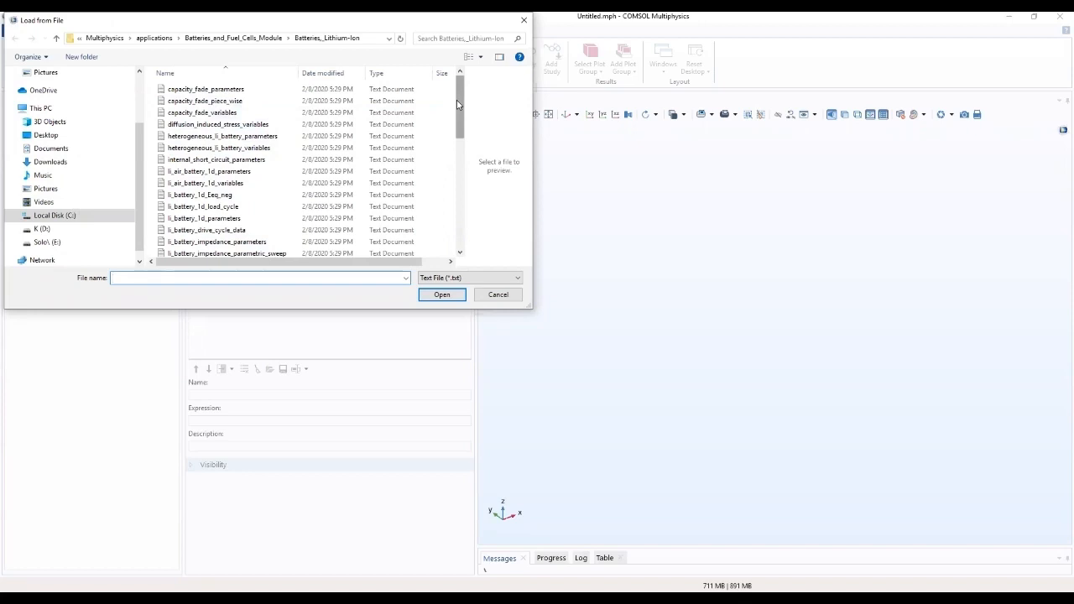
pyautogui.moveTo(456, 100); pyautogui.dragTo(444, 213)
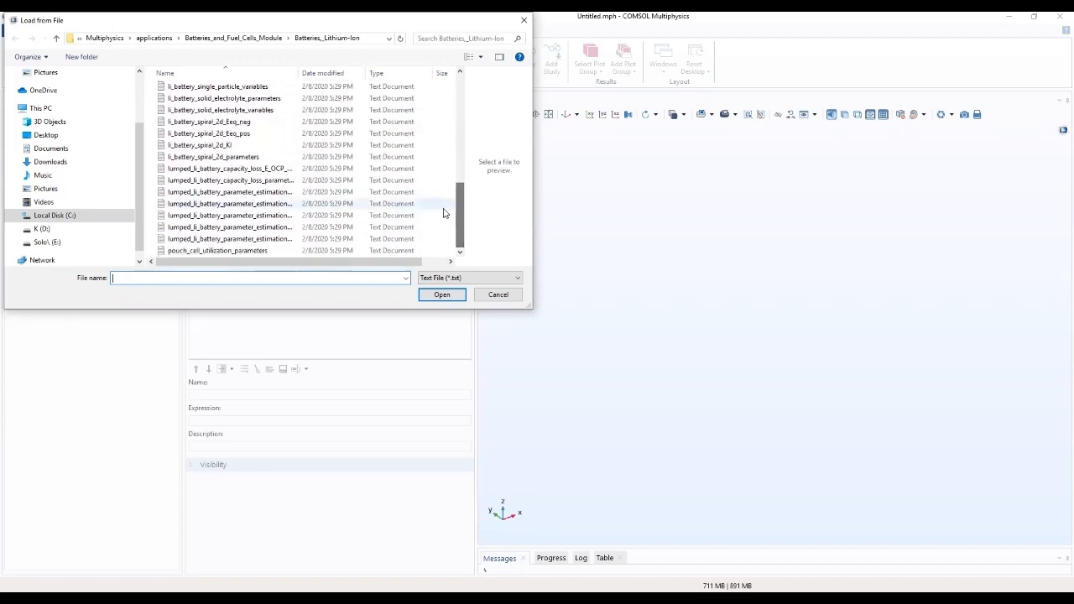
pyautogui.click(225, 228)
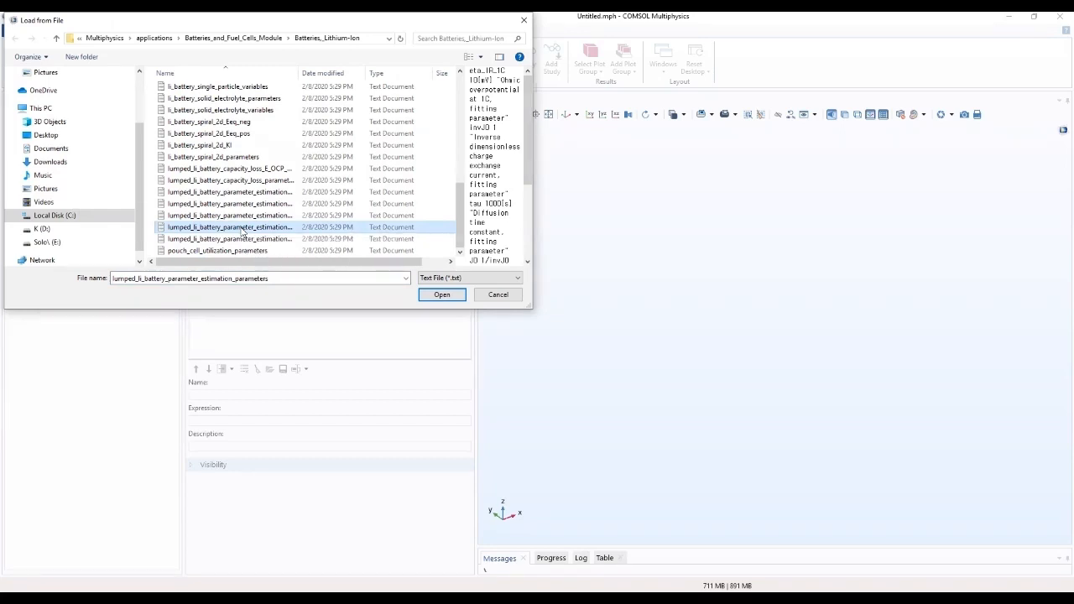
pyautogui.doubleClick(243, 233)
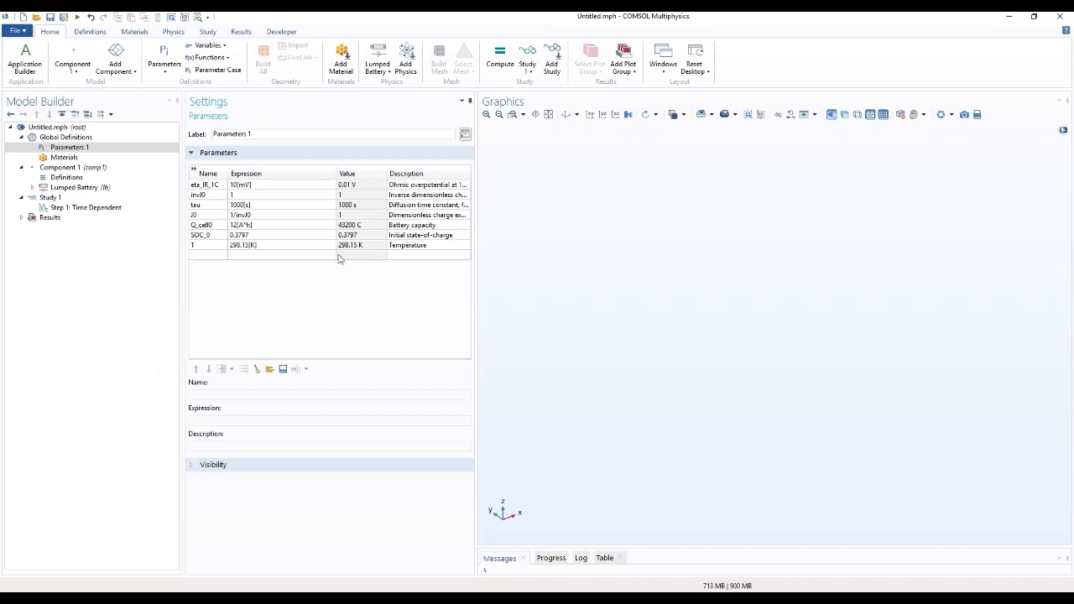
pyautogui.moveTo(475, 206); pyautogui.dragTo(509, 195)
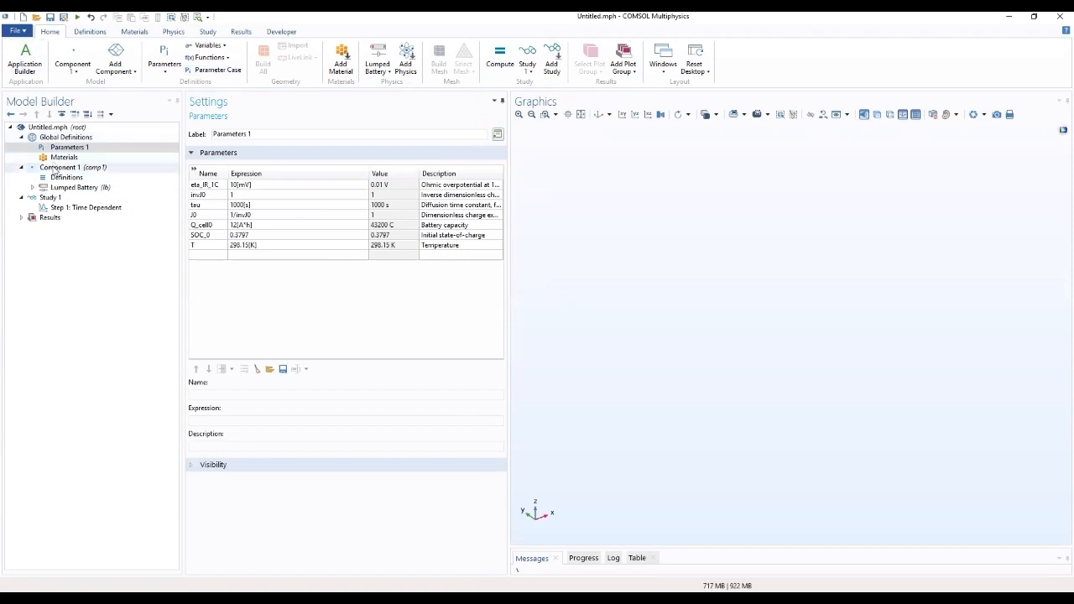
# Step: Add a Variables node to Component 1's definitions and load the text file lumped_li_battery_parameter_estimation_variables into it
pyautogui.click(60, 177)
pyautogui.rightClick(55, 178)
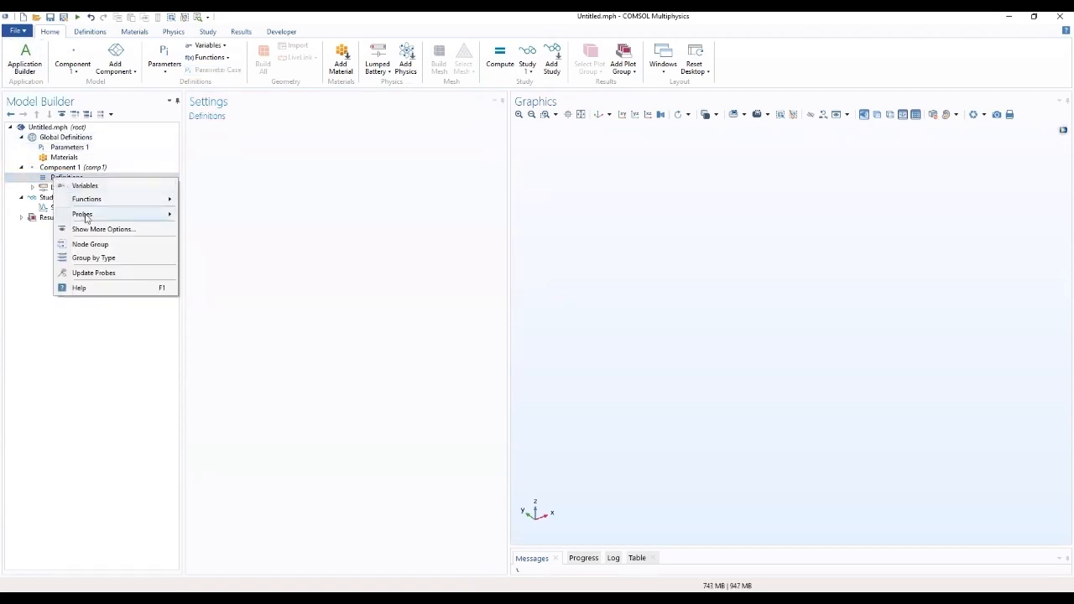
pyautogui.click(85, 186)
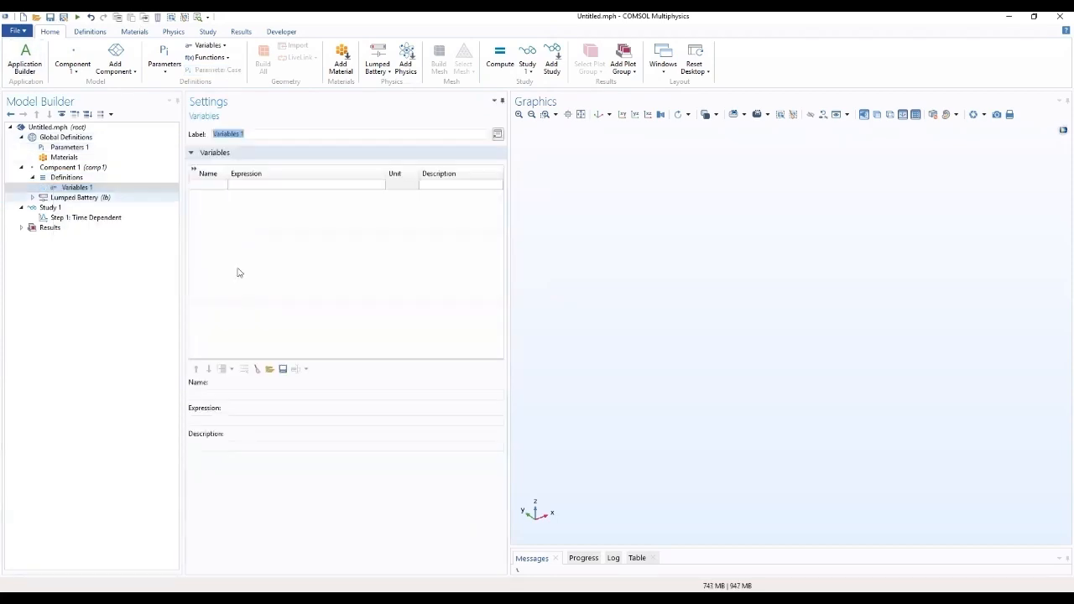
pyautogui.click(269, 369)
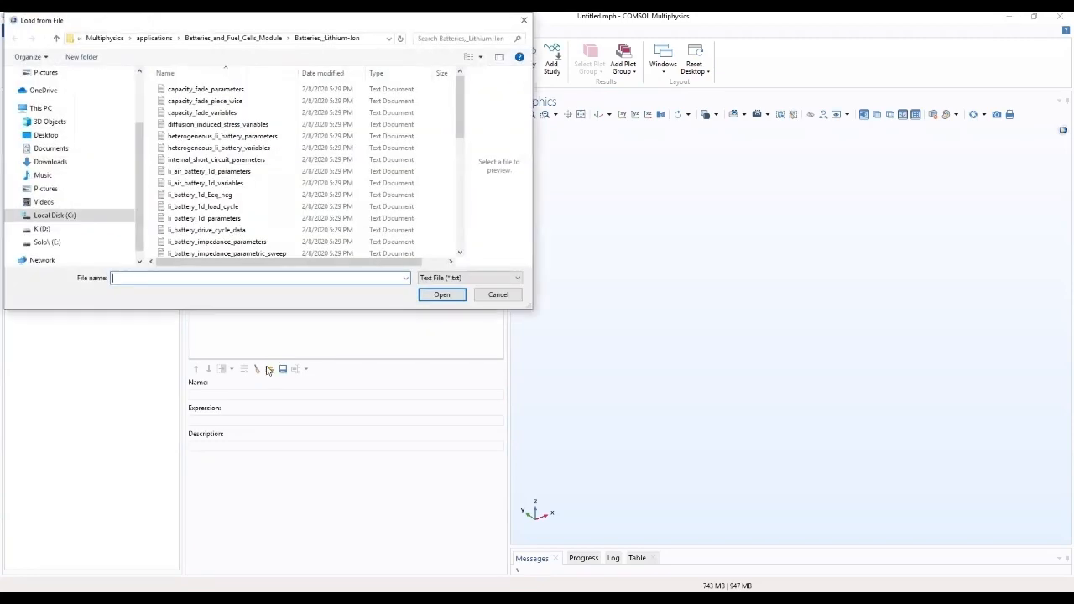
pyautogui.moveTo(457, 98); pyautogui.dragTo(440, 225)
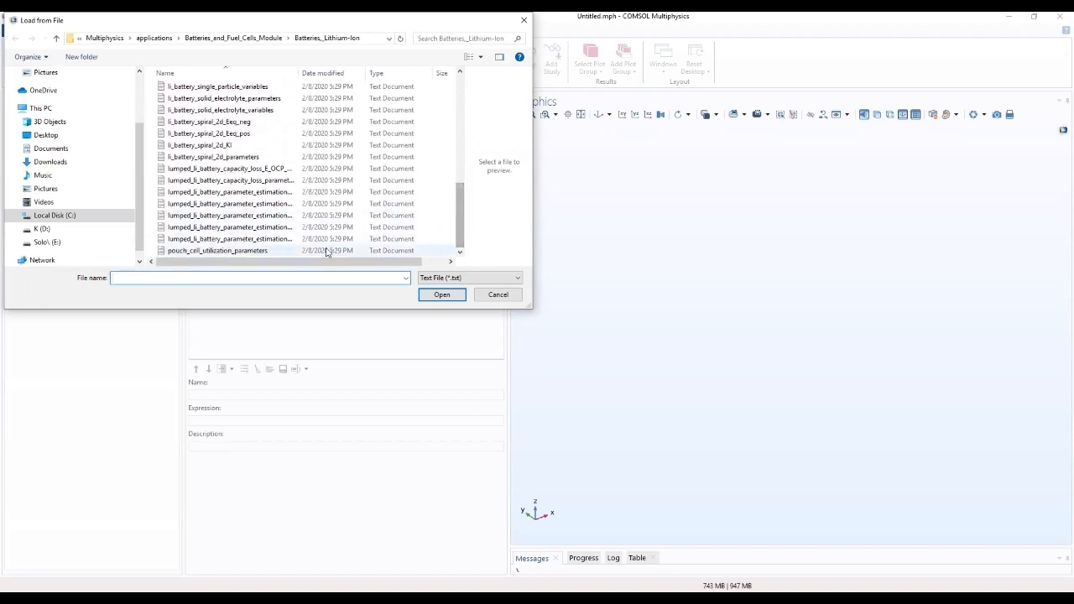
pyautogui.click(279, 241)
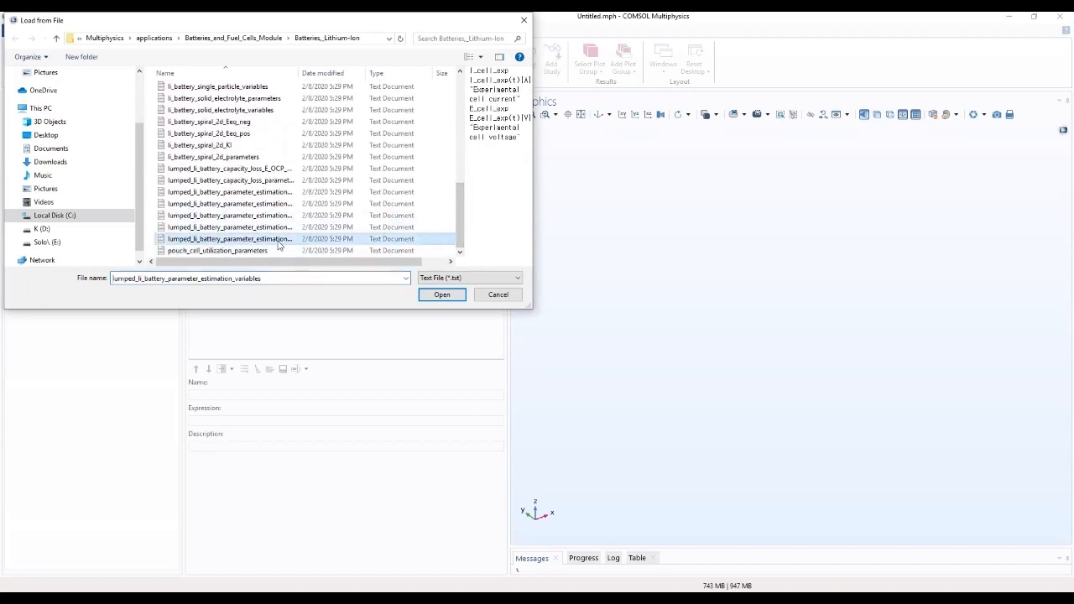
pyautogui.click(439, 295)
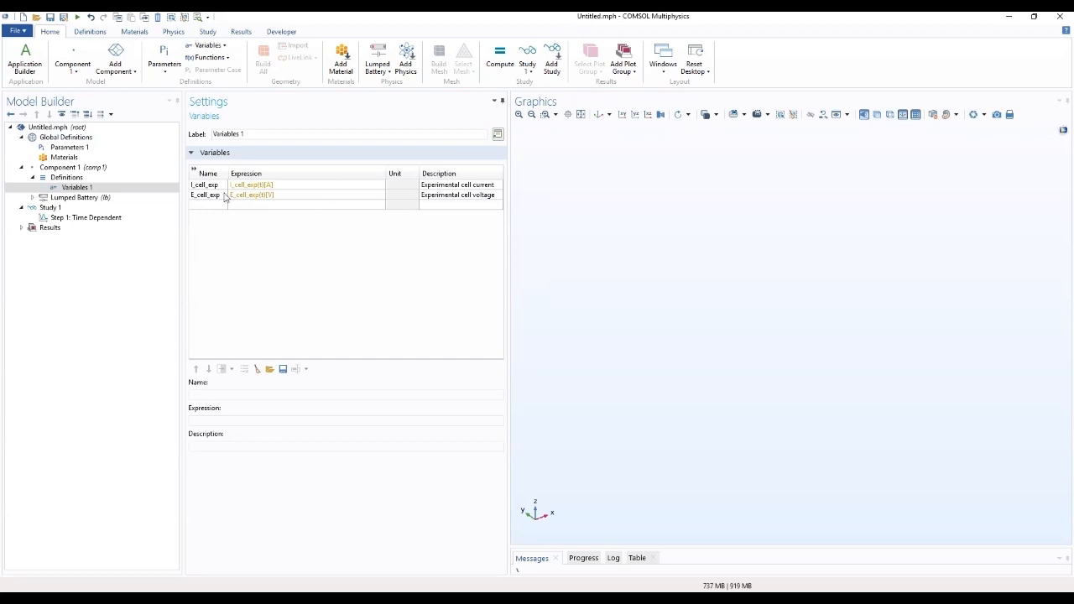
# Step: Expand the variables table and adjust the widths of its Expression, Unit and Description columns
pyautogui.moveTo(227, 175)
pyautogui.mouseDown()
pyautogui.moveTo(260, 176)
pyautogui.moveTo(227, 175)
pyautogui.mouseUp()
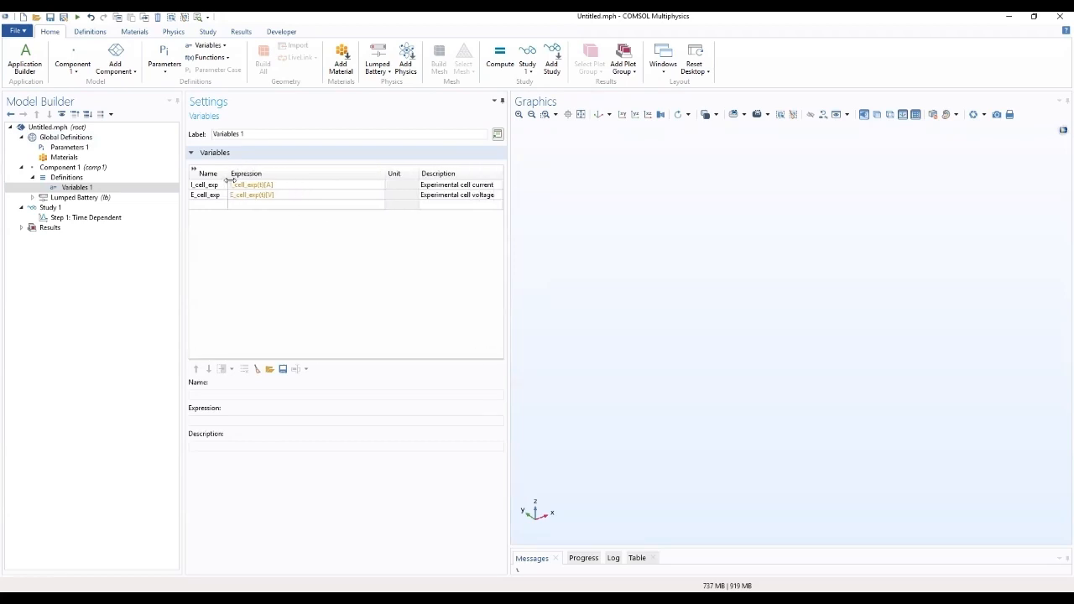
pyautogui.click(195, 172)
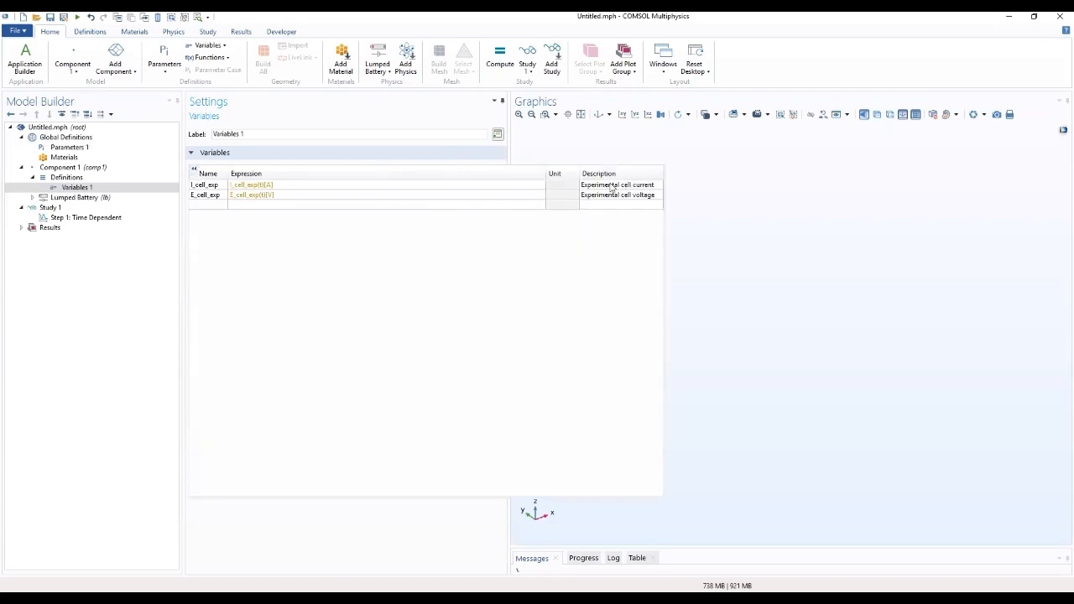
pyautogui.moveTo(545, 172); pyautogui.dragTo(389, 193)
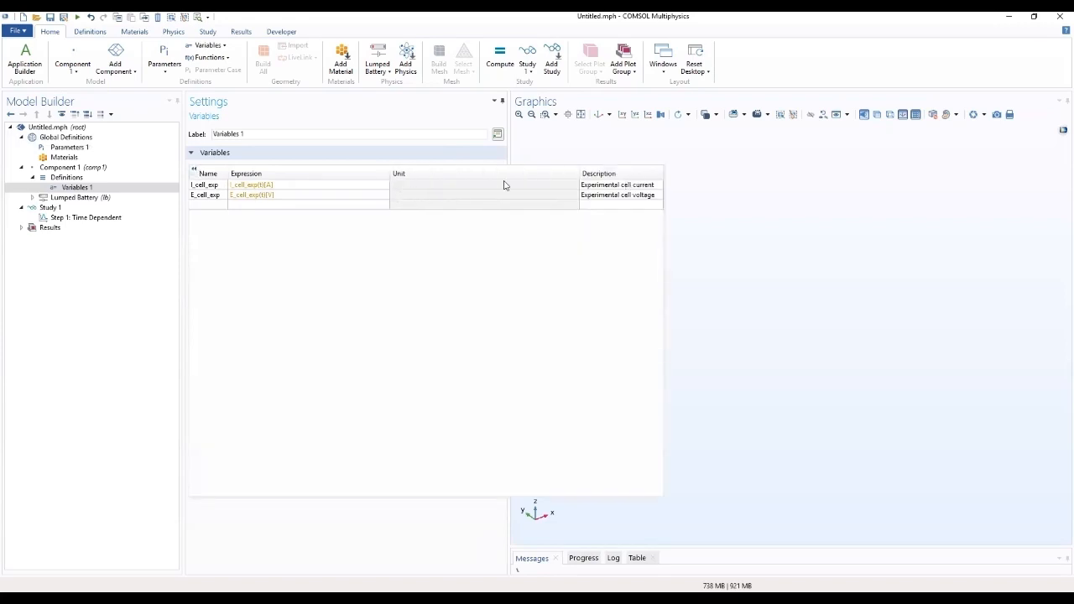
pyautogui.moveTo(581, 175); pyautogui.dragTo(453, 193)
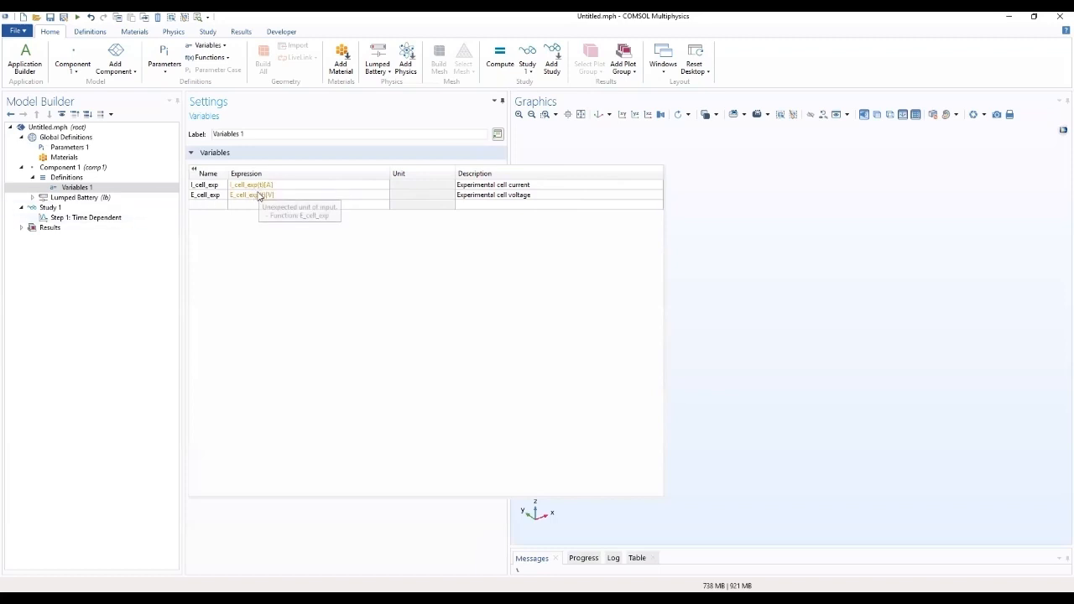
# Step: Add a table under Results and label it Load cycle table
pyautogui.click(23, 228)
pyautogui.click(53, 259)
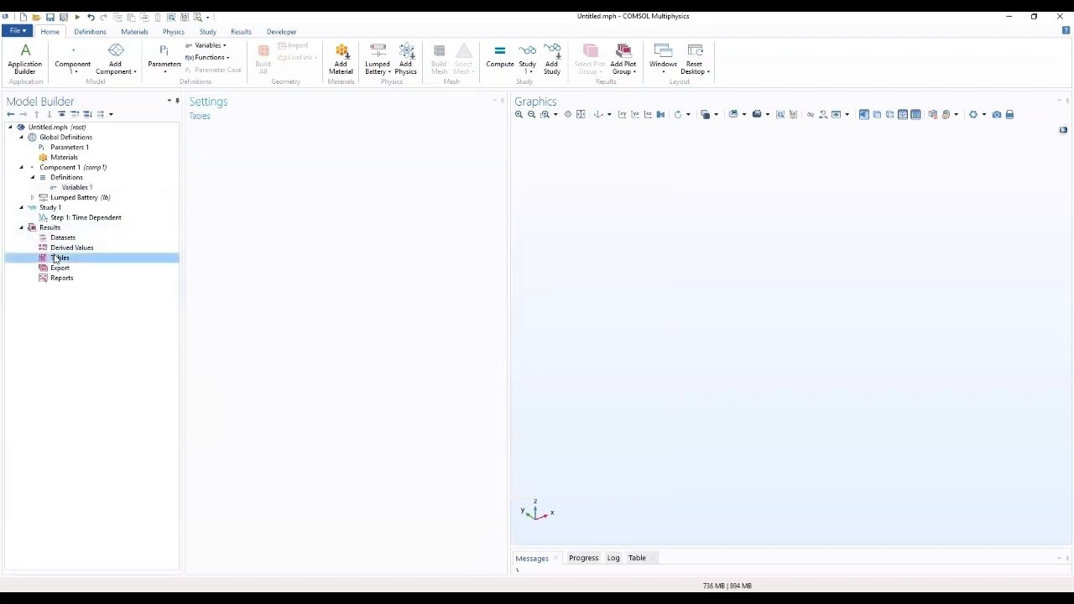
pyautogui.rightClick(54, 258)
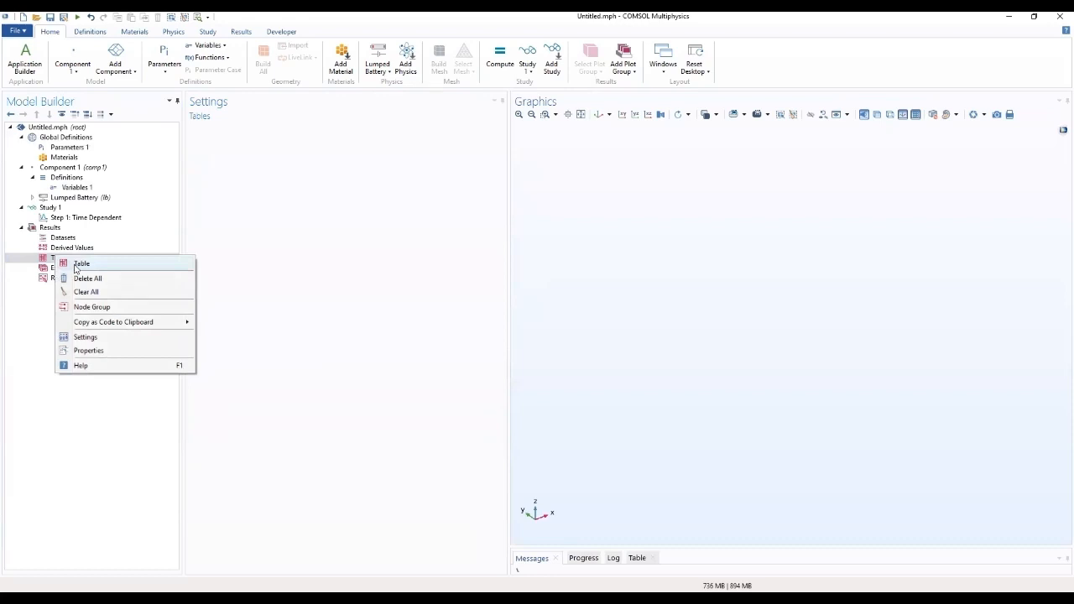
pyautogui.click(77, 265)
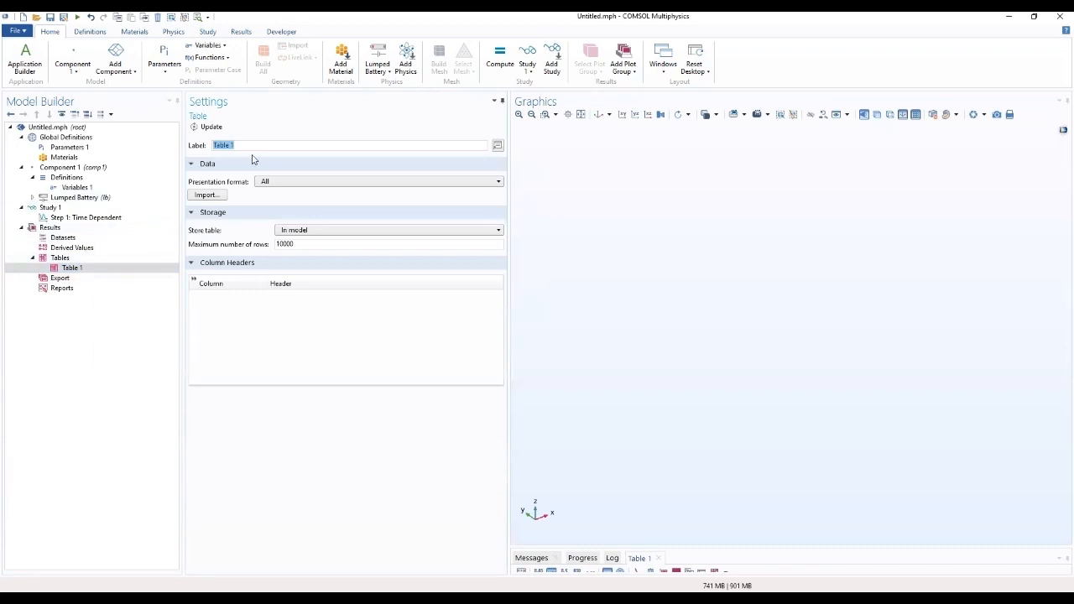
pyautogui.click(73, 269)
pyautogui.write('Load cycle t')
# Step: Import the text file lumped_li_battery_parameter_estimation_E_I_vs_t_data into the load cycle table
pyautogui.click(220, 196)
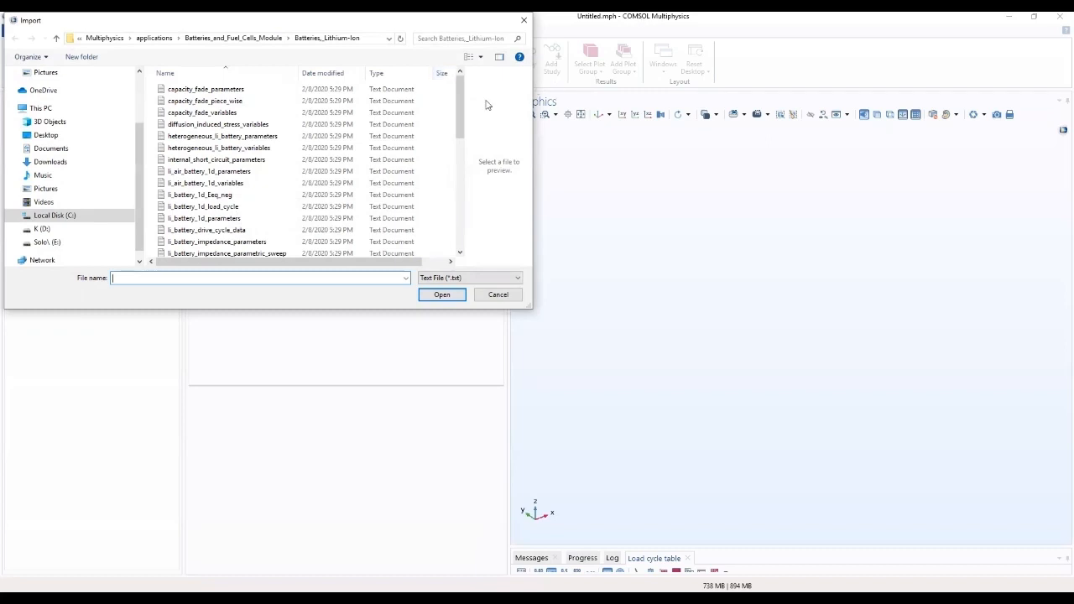
pyautogui.moveTo(457, 100); pyautogui.dragTo(451, 125)
pyautogui.moveTo(451, 124); pyautogui.dragTo(450, 196)
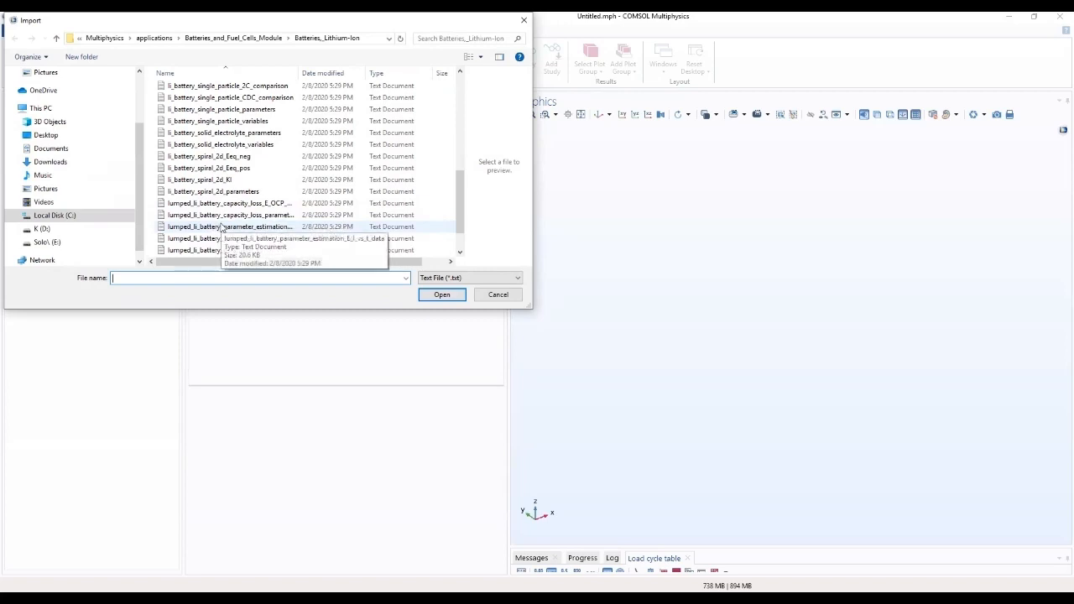
pyautogui.click(223, 227)
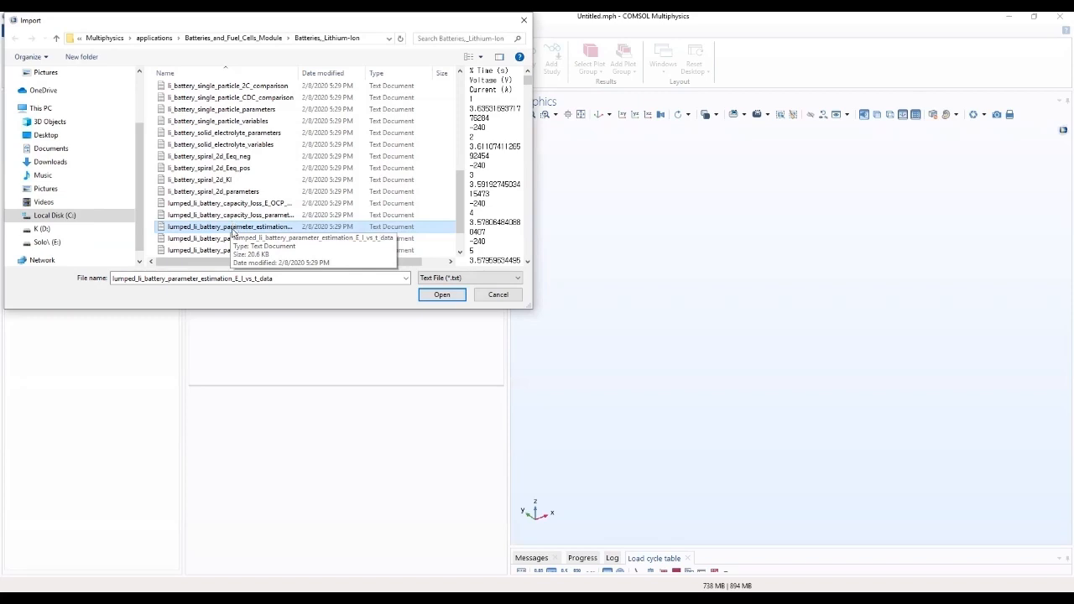
pyautogui.click(444, 296)
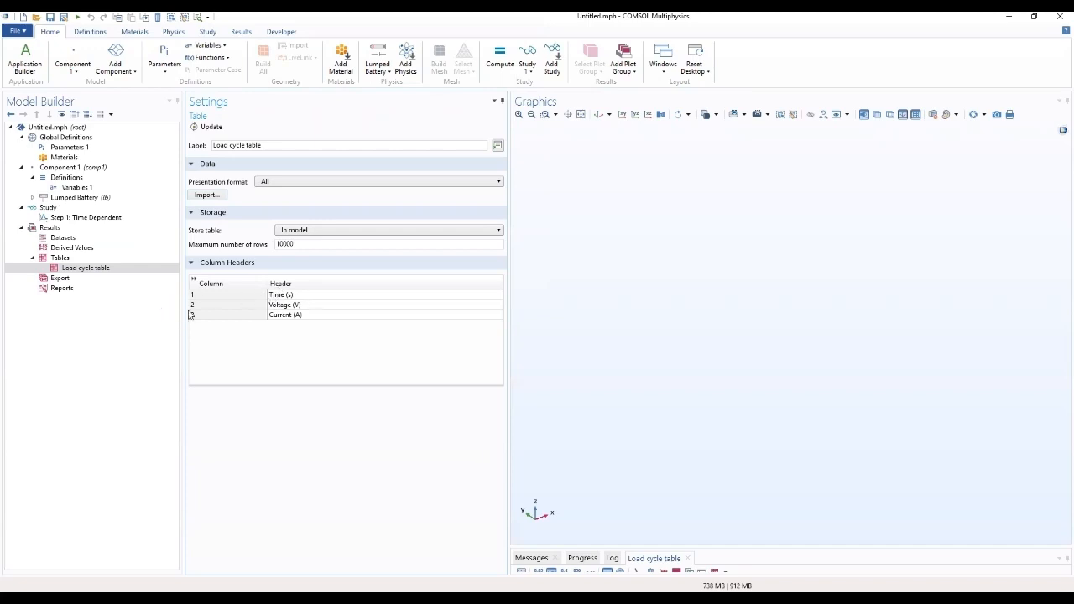
# Step: Add an Interpolation function under Global Definitions and label it Interpolation E and I vs. t
pyautogui.click(75, 178)
pyautogui.rightClick(75, 180)
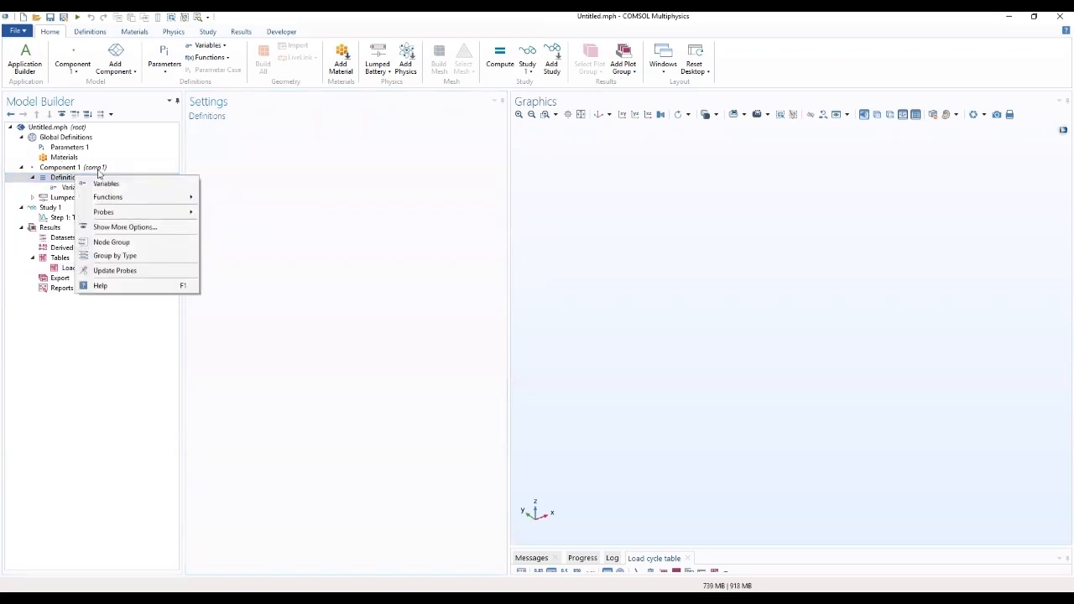
pyautogui.click(70, 138)
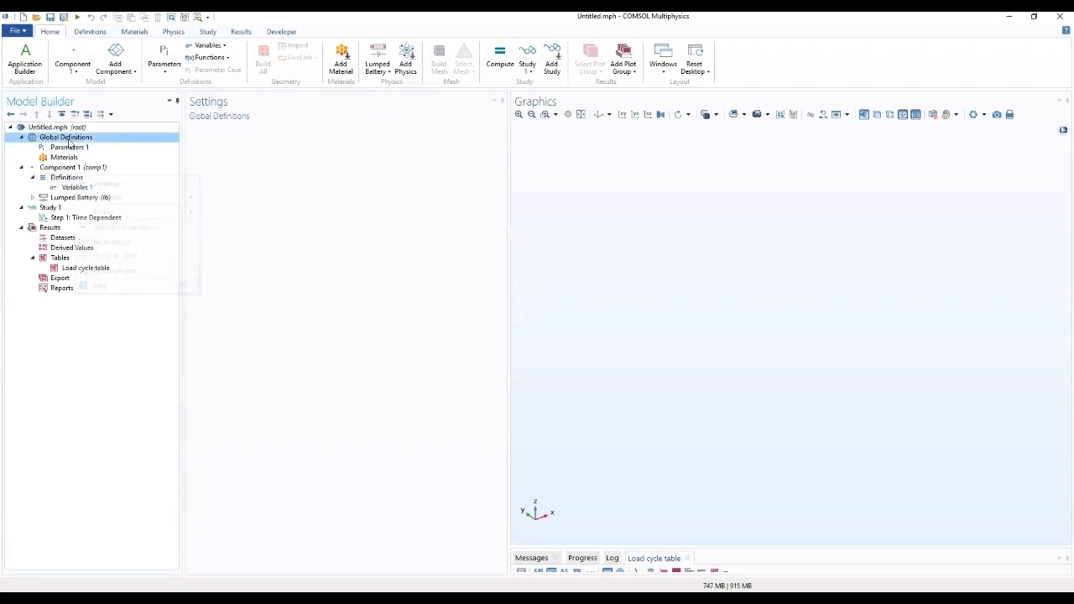
pyautogui.rightClick(68, 139)
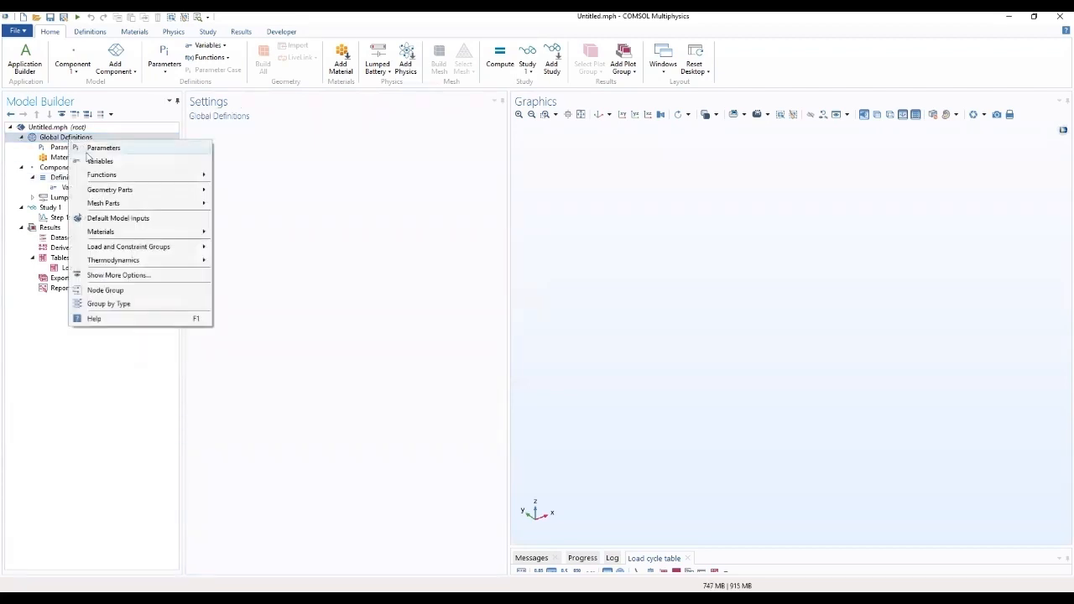
pyautogui.moveTo(188, 174)
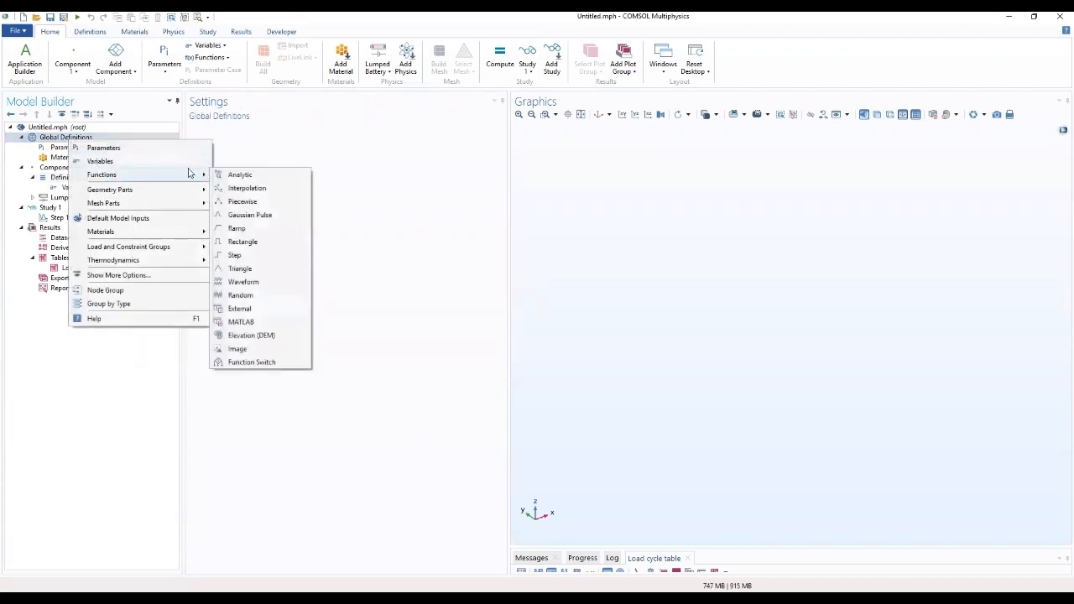
pyautogui.click(243, 188)
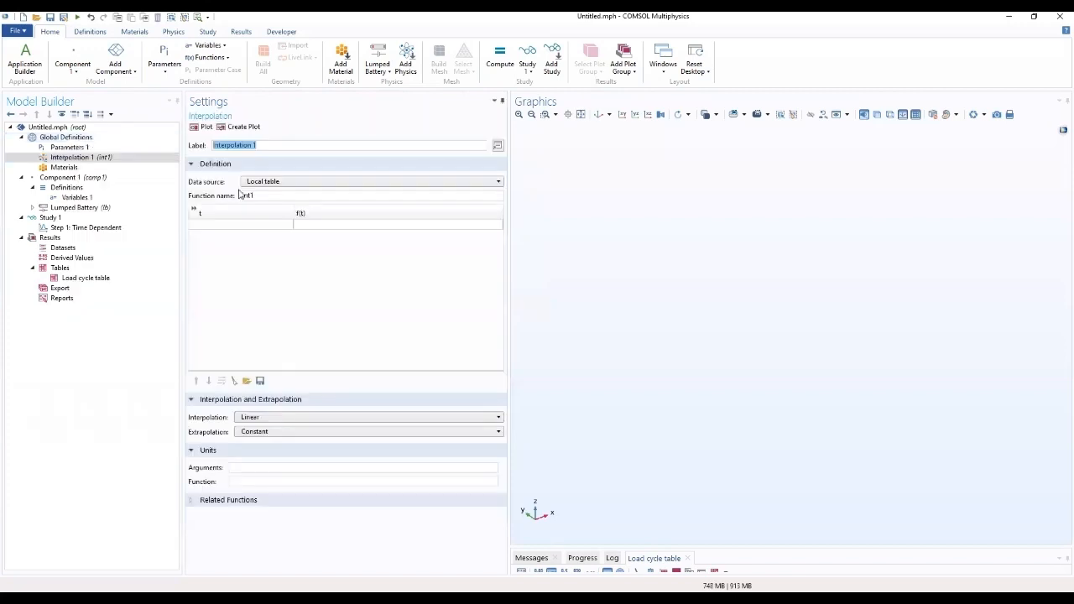
pyautogui.click(282, 146)
pyautogui.press('BackSpace')
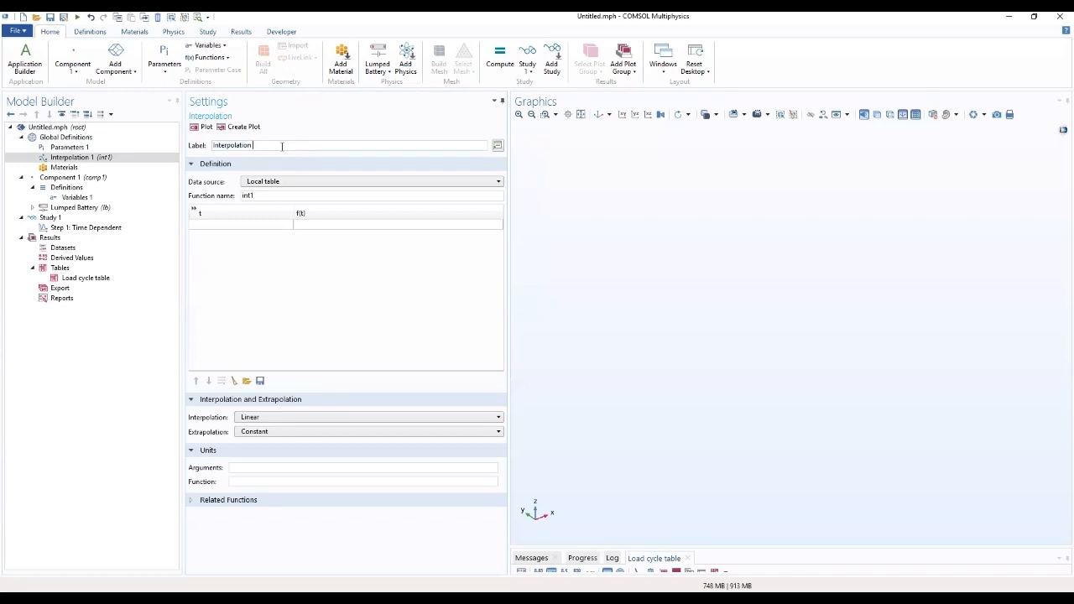
pyautogui.write('E and I vs. t')
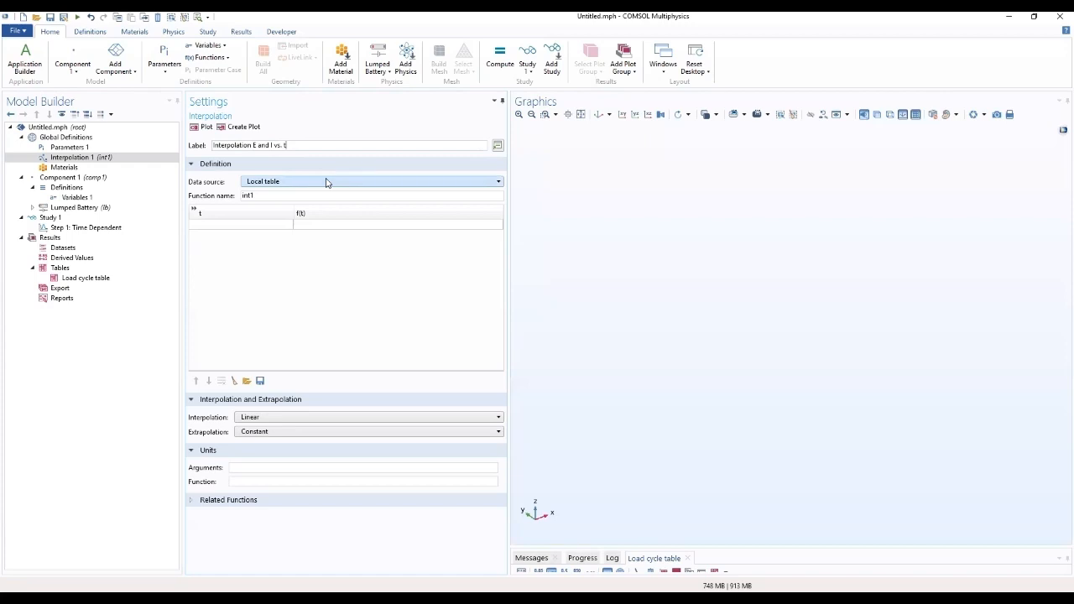
# Step: Set the interpolation's data source to Result table and name its first function E_cell_exp
pyautogui.click(326, 183)
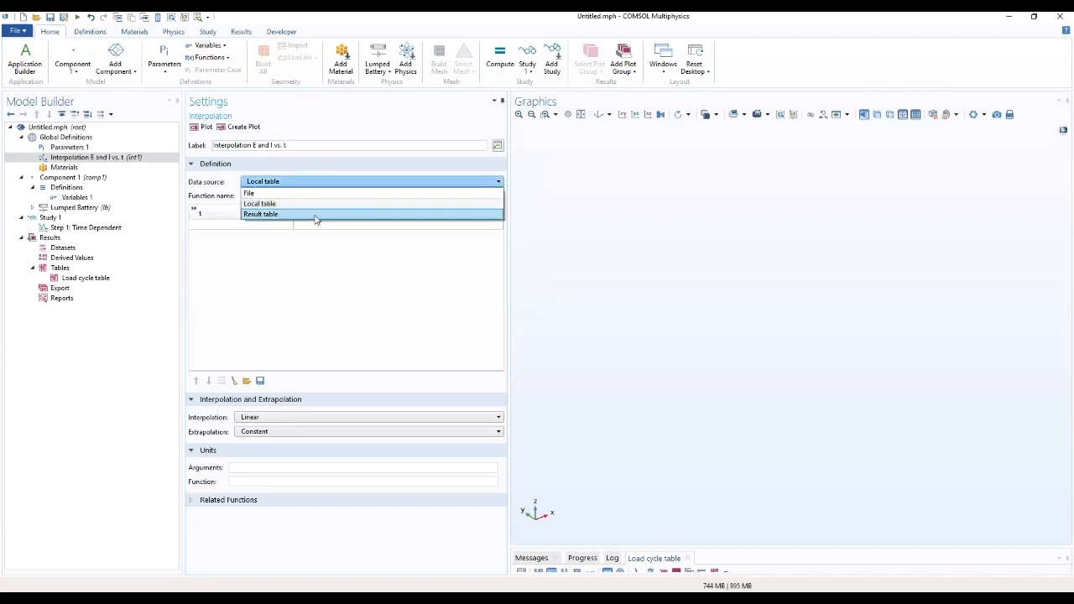
pyautogui.click(316, 215)
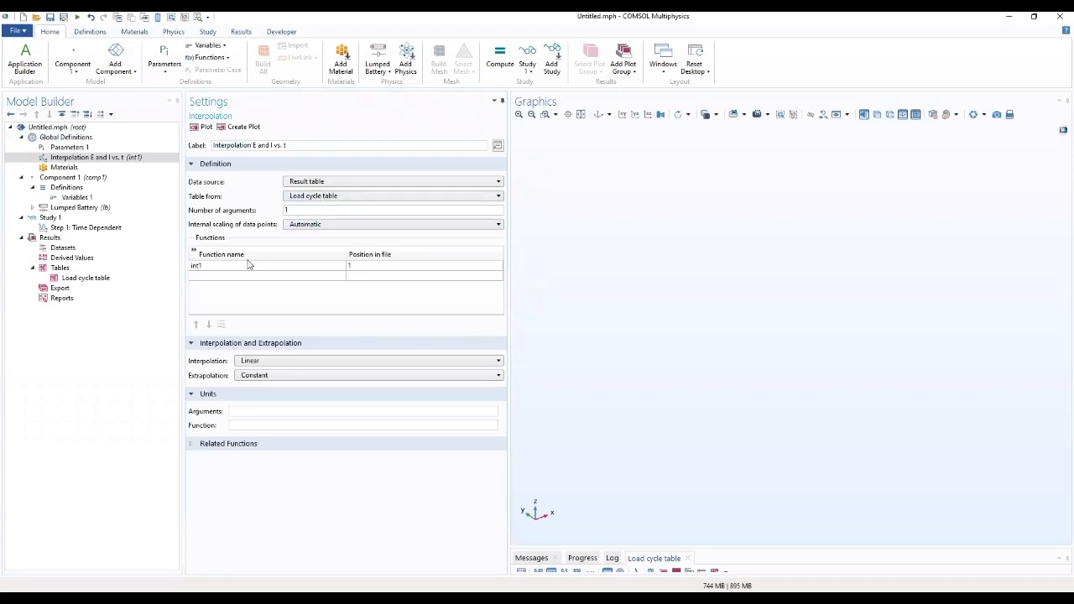
pyautogui.click(211, 268)
pyautogui.click(214, 268)
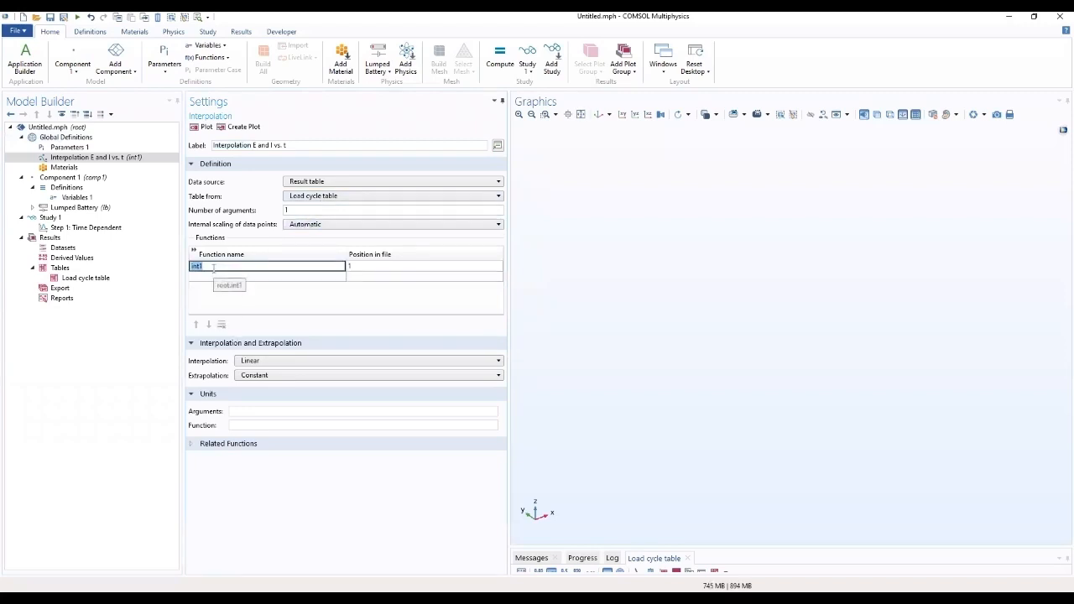
pyautogui.write('E_cell_exp')
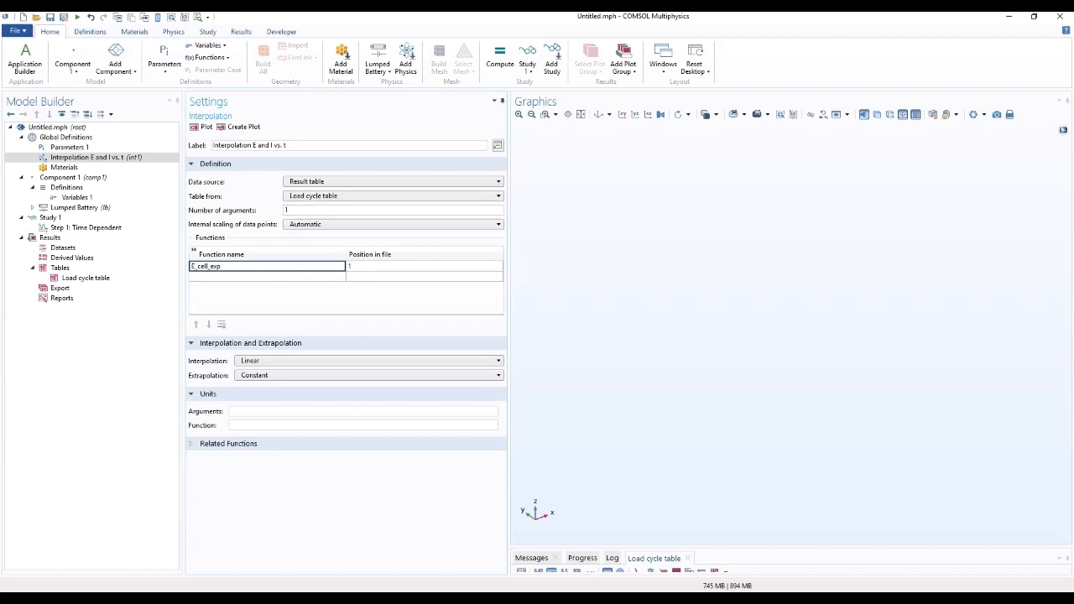
# Step: Add a second interpolation function named I_cell_exp with position 2 in the file
pyautogui.click(240, 280)
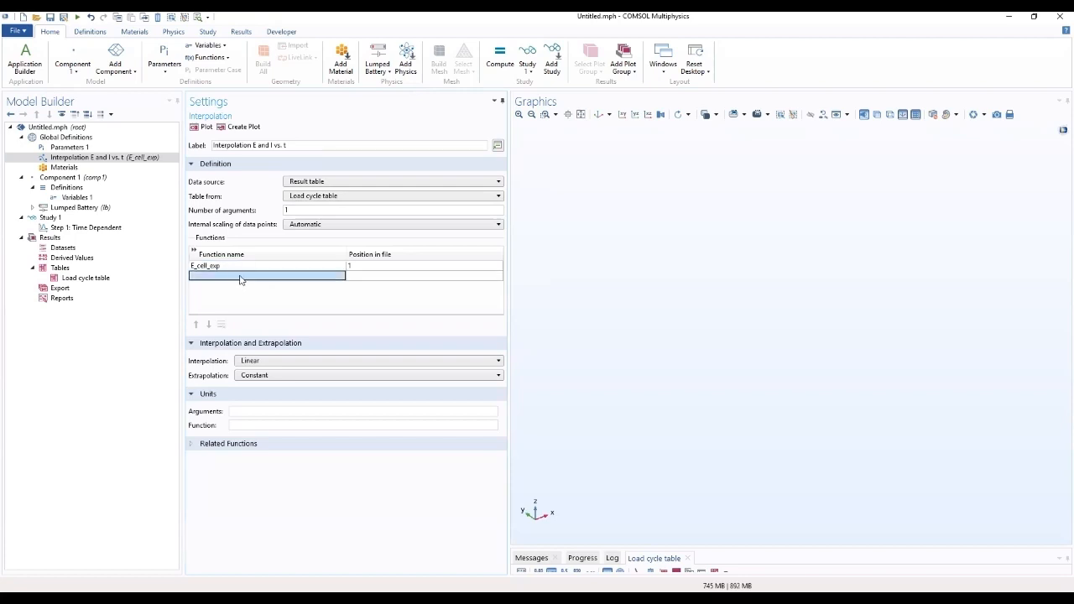
pyautogui.click(242, 280)
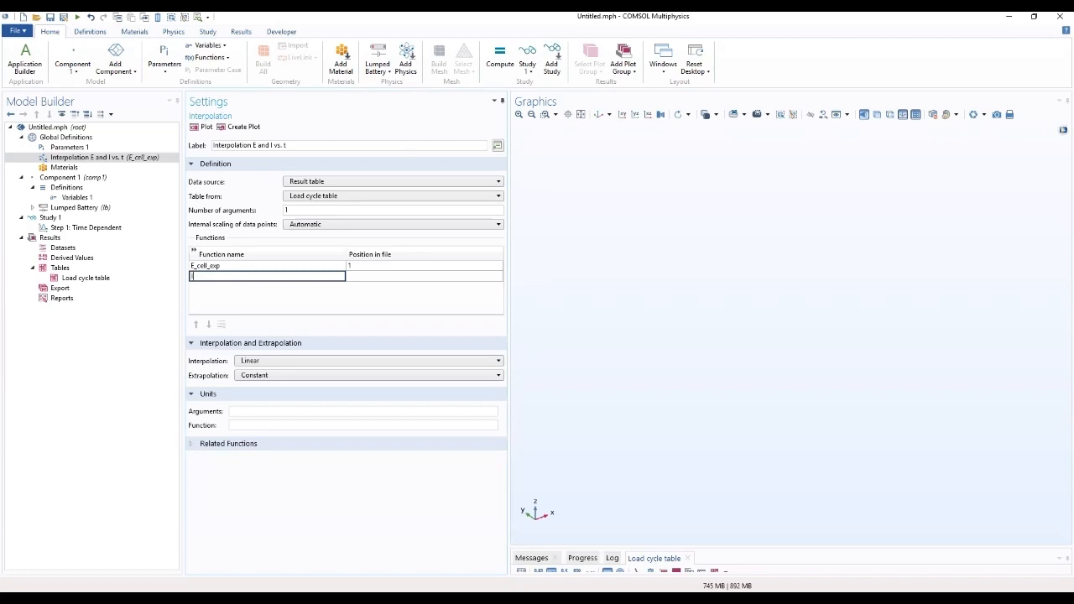
pyautogui.write('I_cell_exp')
pyautogui.click(349, 279)
pyautogui.click(369, 277)
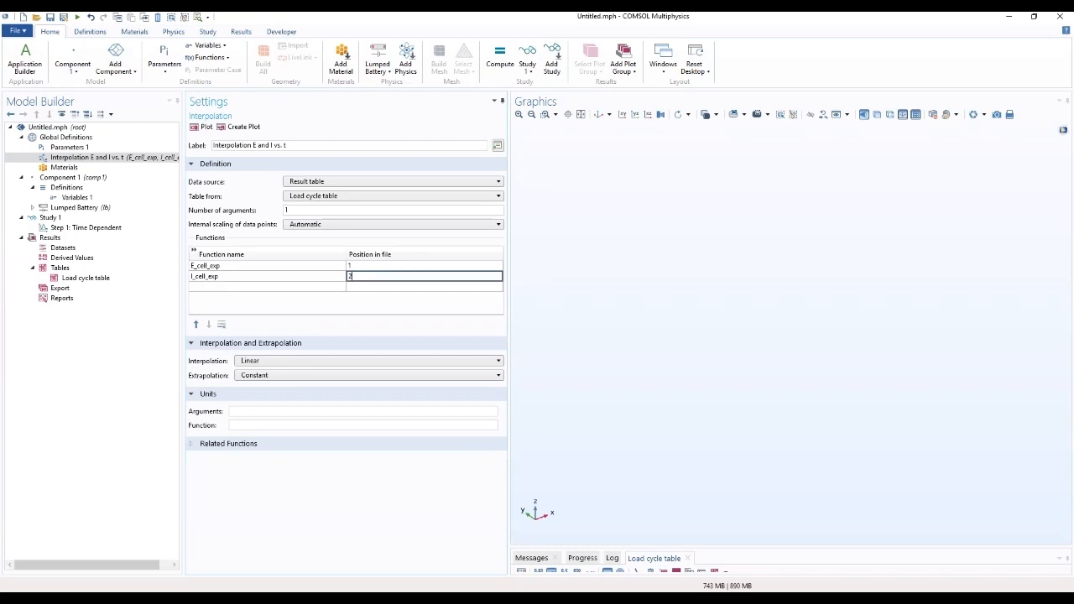
# Step: Set the interpolation's argument unit to s and collapse the Units section
pyautogui.click(339, 307)
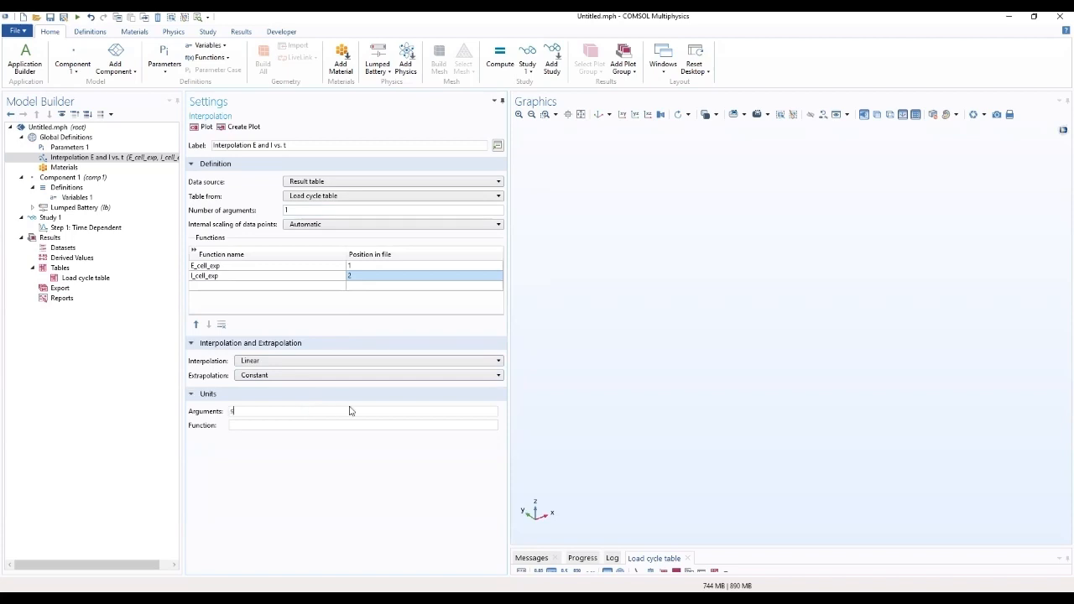
pyautogui.write('s')
pyautogui.click(289, 398)
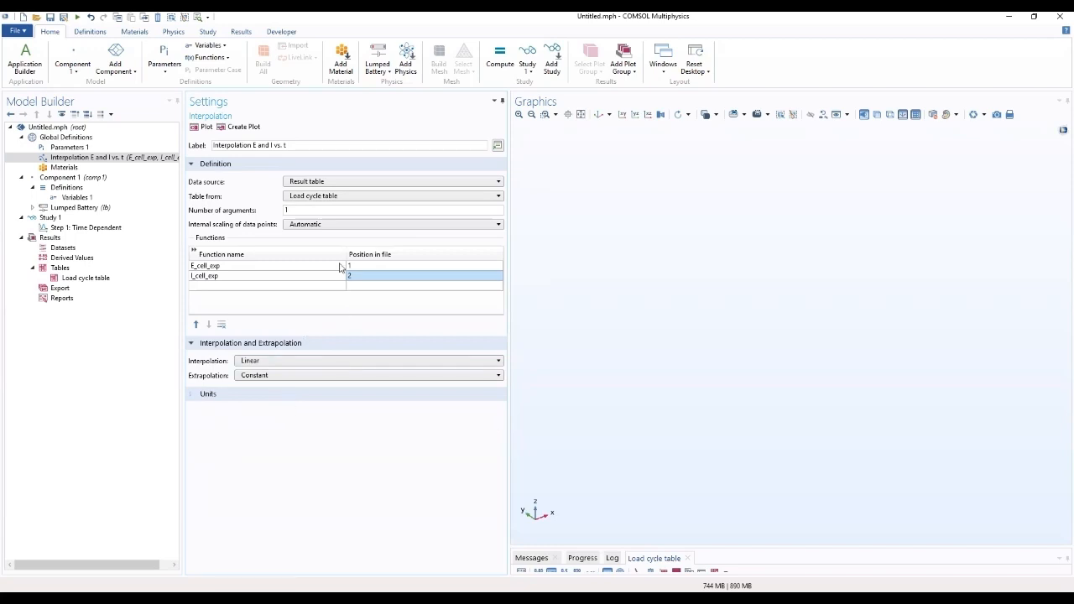
# Step: Display the Lumped Battery equations and set the interface's applied current to I_cell_exp
pyautogui.click(82, 199)
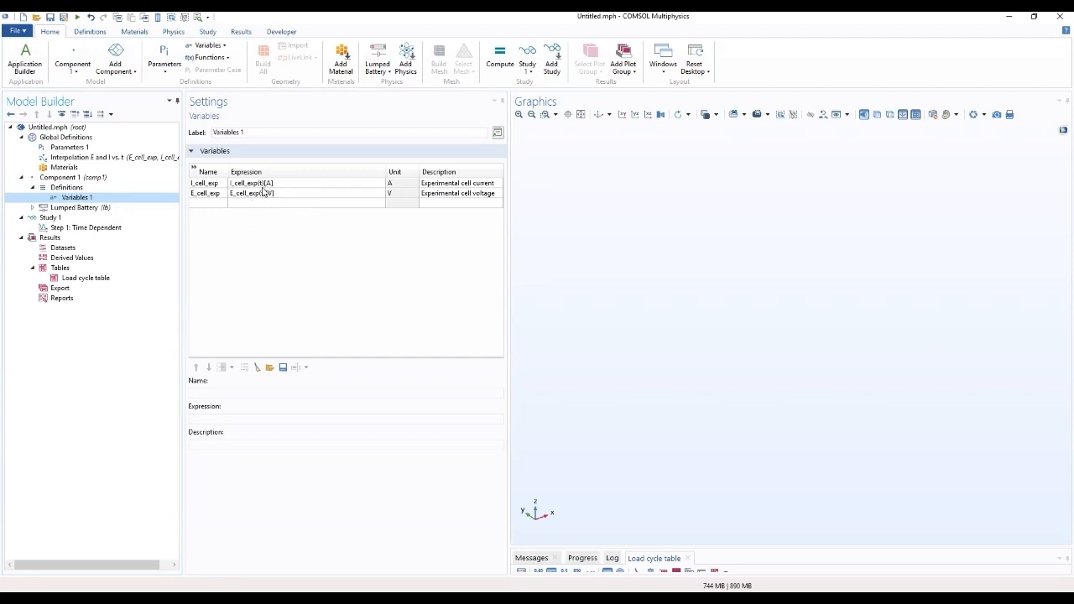
pyautogui.click(105, 212)
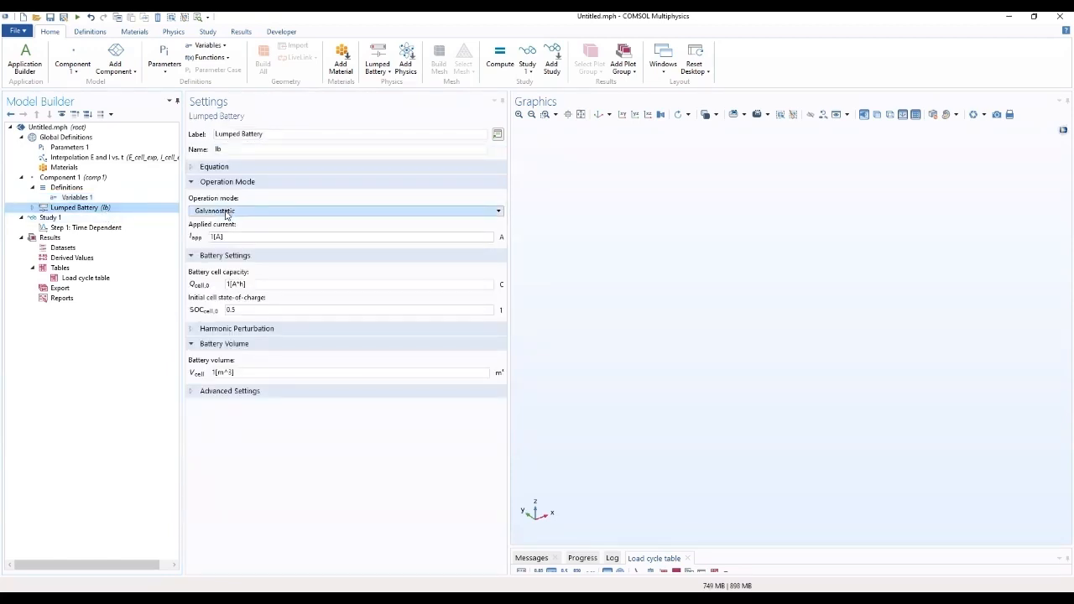
pyautogui.click(192, 167)
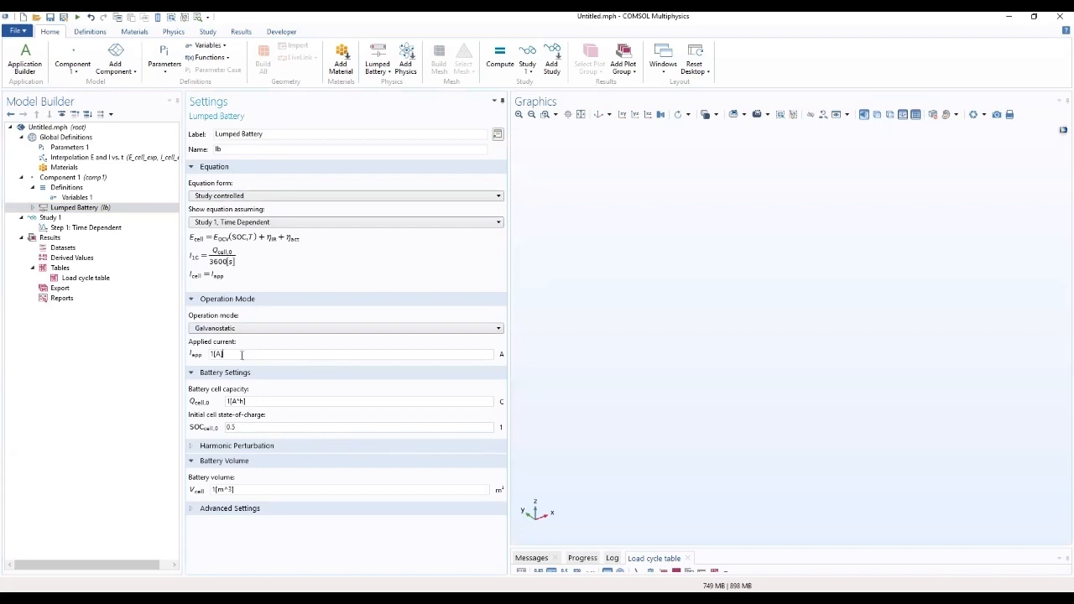
pyautogui.moveTo(226, 355); pyautogui.dragTo(201, 355)
pyautogui.press('BackSpace')
pyautogui.write('I_cell_exp')
# Step: Set the battery cell capacity to Q_cell0 and the initial cell state-of-charge to SOC_0, and expand the Harmonic Perturbation section
pyautogui.doubleClick(285, 404)
pyautogui.write('Q_cell0')
pyautogui.press('Tab')
pyautogui.write('1')
pyautogui.write('O')
pyautogui.write('C_0')
pyautogui.click(319, 447)
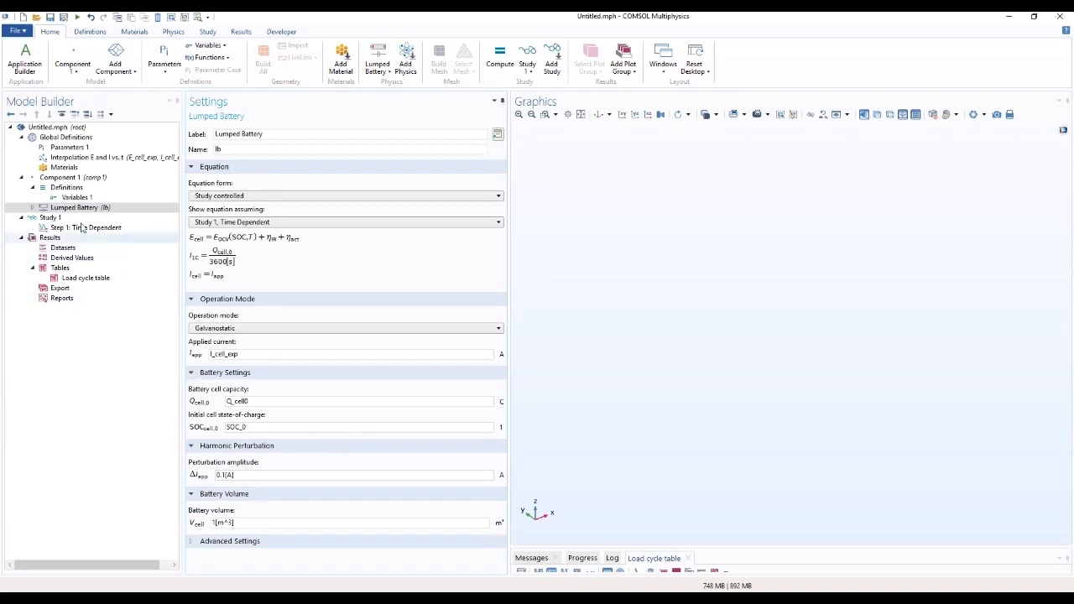
# Step: Expand the Lumped Battery node and clear the reference-temperature open circuit voltage table of Cell Equilibrium Potential 1
pyautogui.click(55, 149)
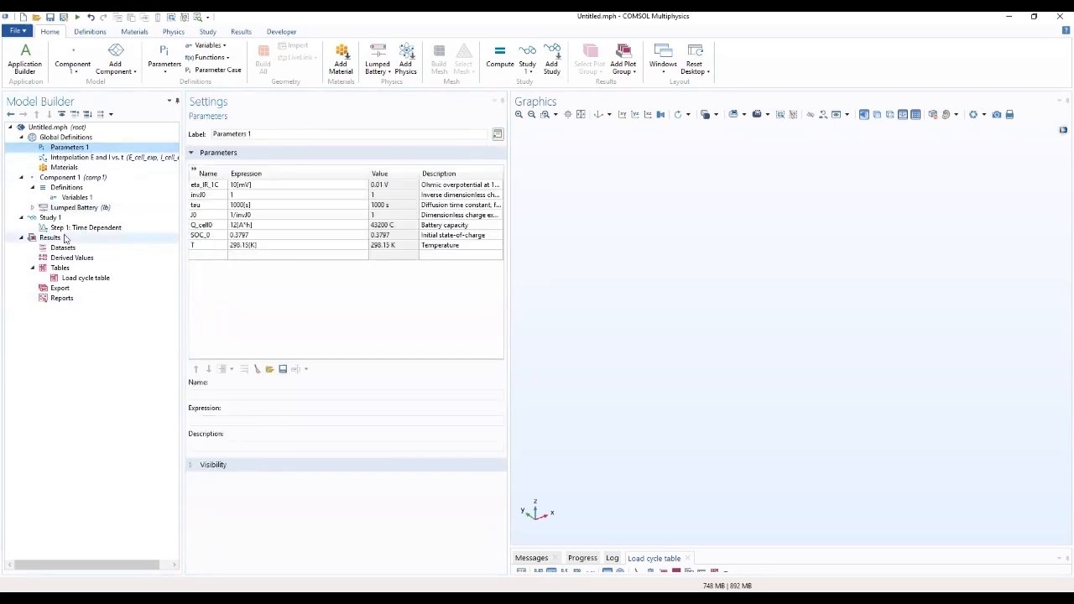
pyautogui.click(81, 210)
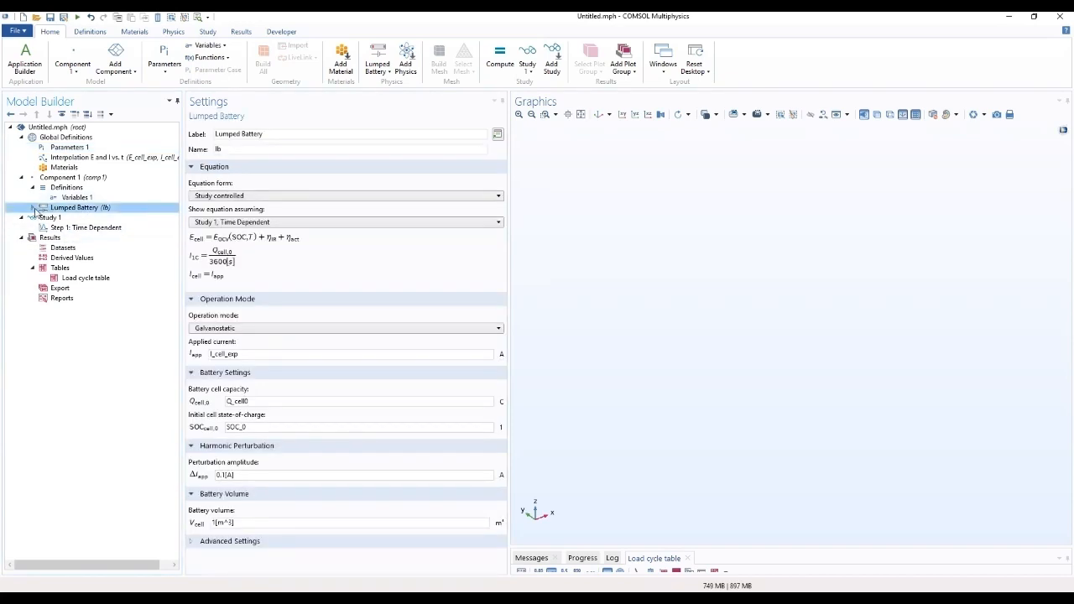
pyautogui.click(33, 208)
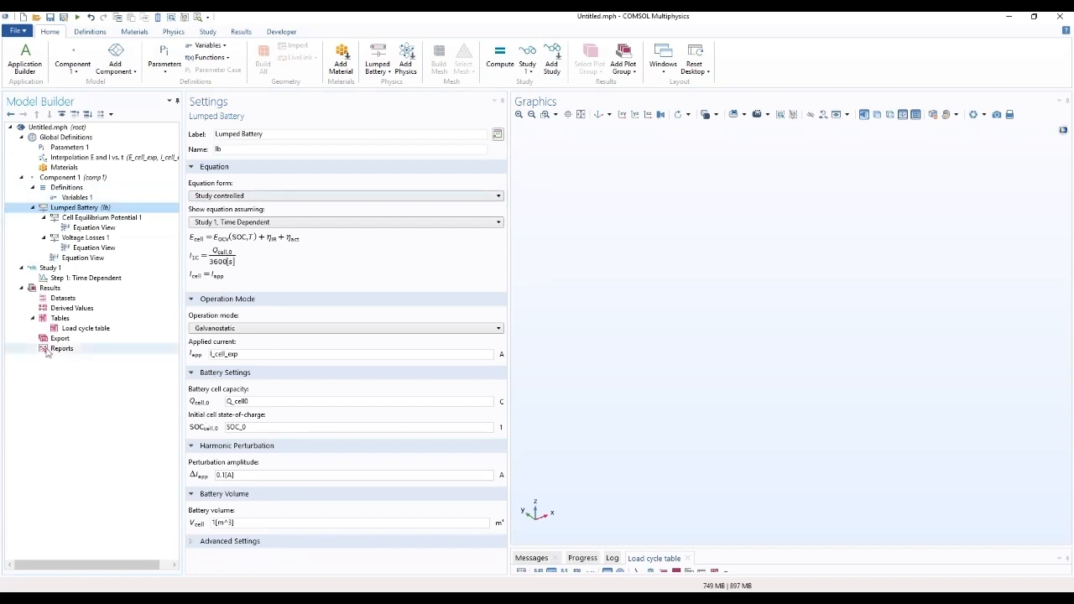
pyautogui.click(78, 218)
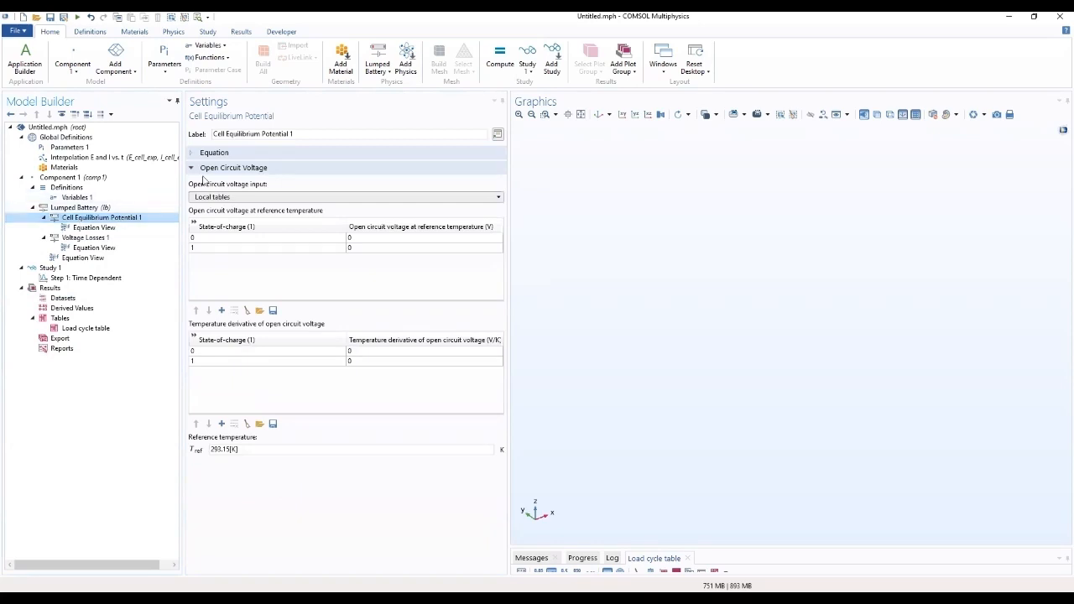
pyautogui.click(247, 312)
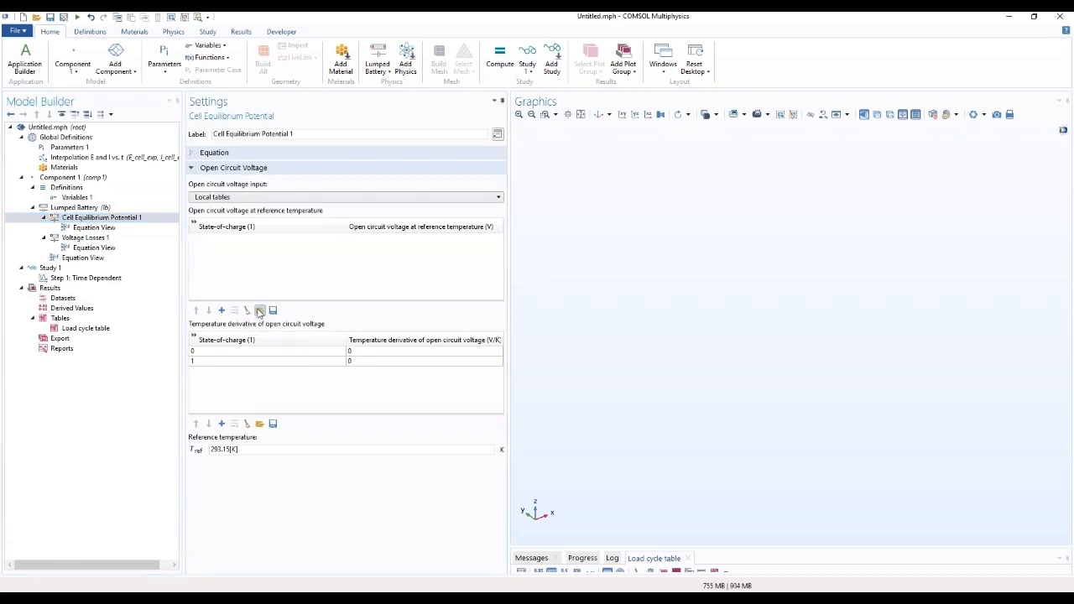
# Step: Load the text file lumped_li_battery_parameter_estimation_E_OCP_data into the open circuit voltage table
pyautogui.click(259, 311)
pyautogui.scroll(-5, 384, 206)
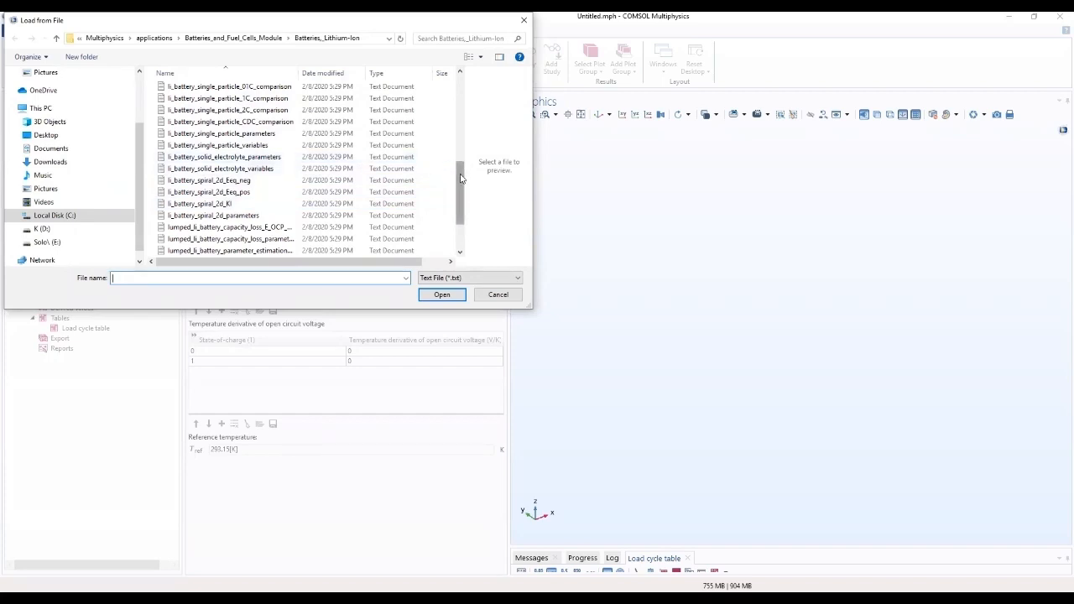
pyautogui.moveTo(460, 177); pyautogui.dragTo(457, 186)
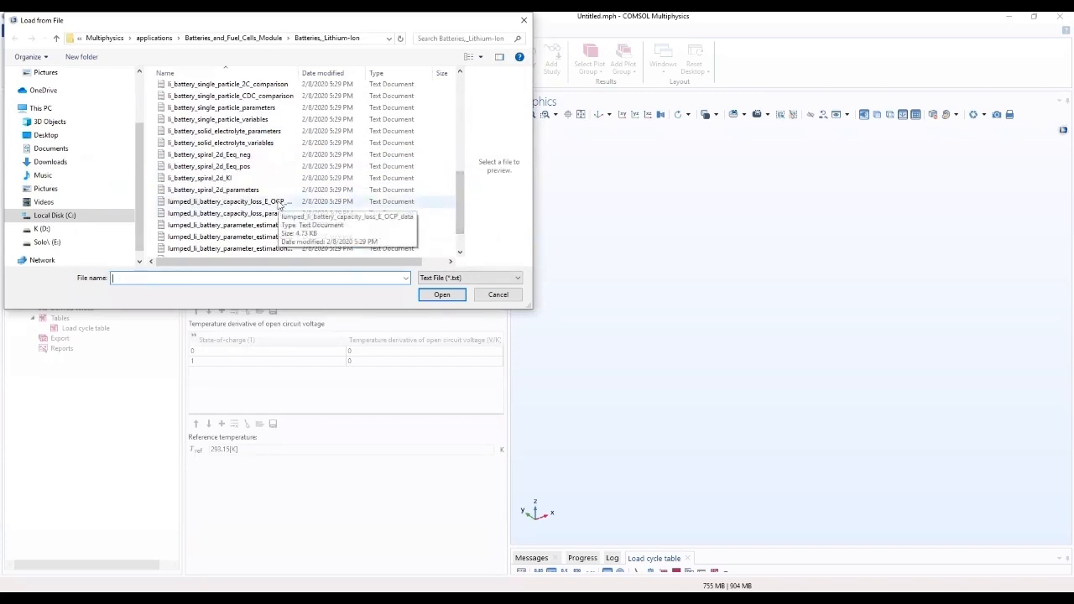
pyautogui.scroll(-1, 280, 204)
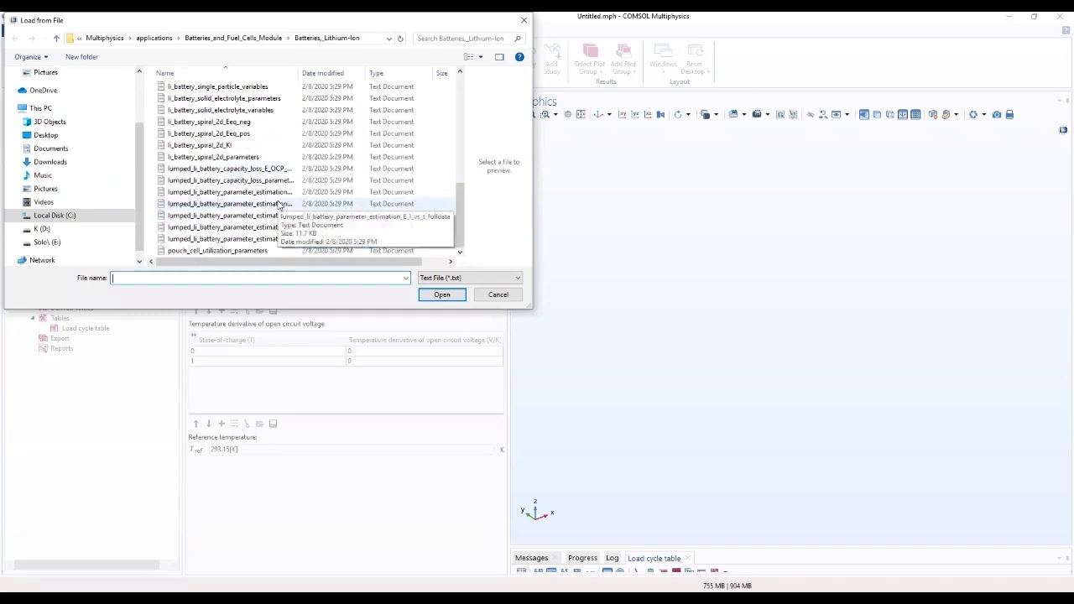
pyautogui.moveTo(465, 87); pyautogui.dragTo(492, 87)
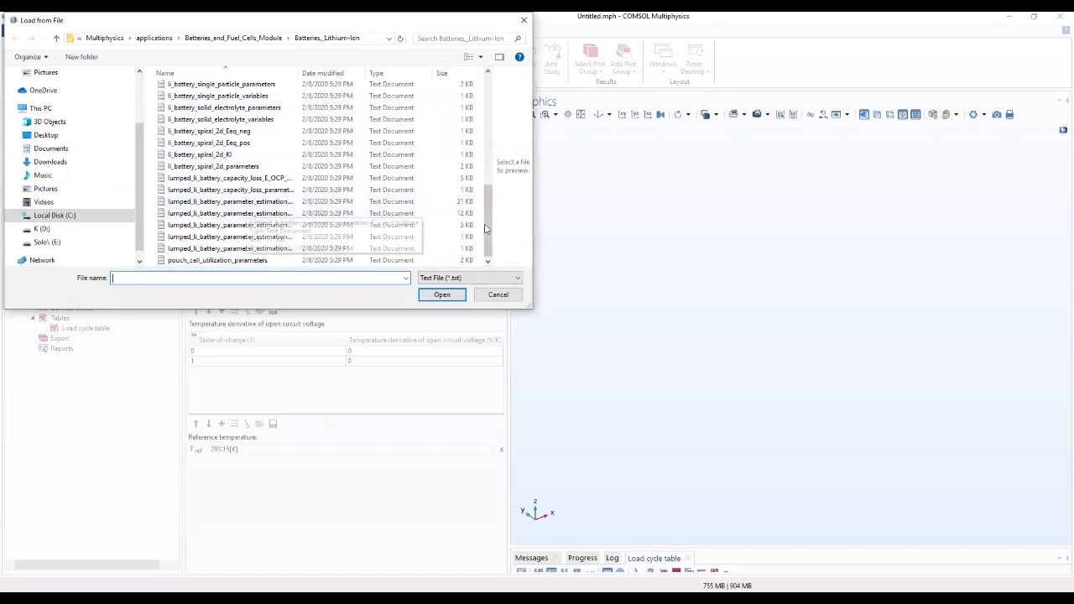
pyautogui.moveTo(487, 233); pyautogui.dragTo(478, 254)
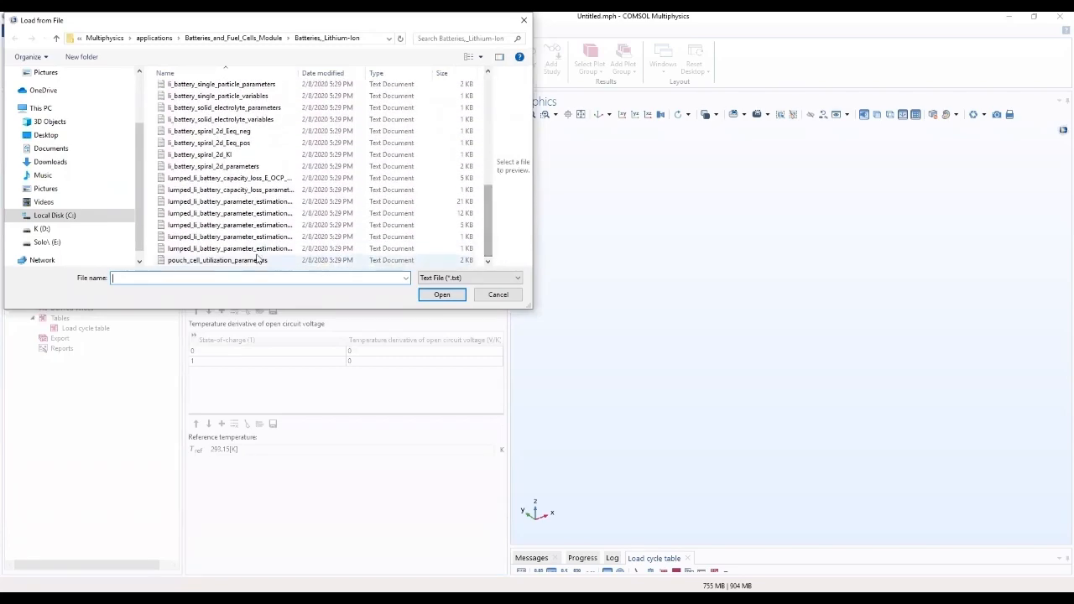
pyautogui.scroll(1, 258, 256)
pyautogui.scroll(-1, 257, 256)
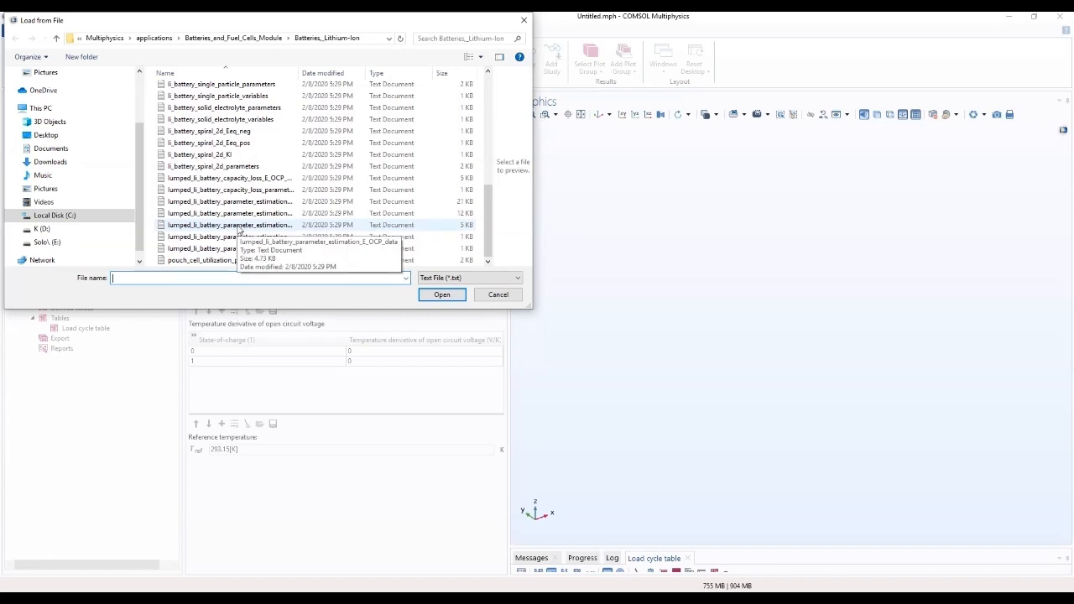
pyautogui.doubleClick(239, 225)
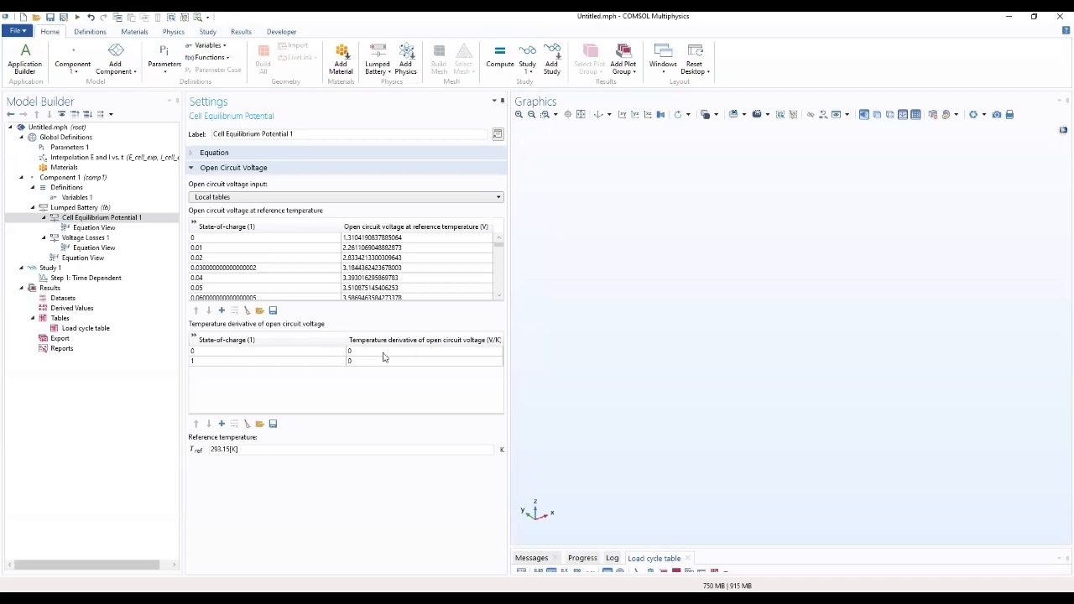
# Step: Set the cell equilibrium potential's reference temperature to T and enlarge the open circuit voltage table
pyautogui.moveTo(460, 301); pyautogui.dragTo(463, 330)
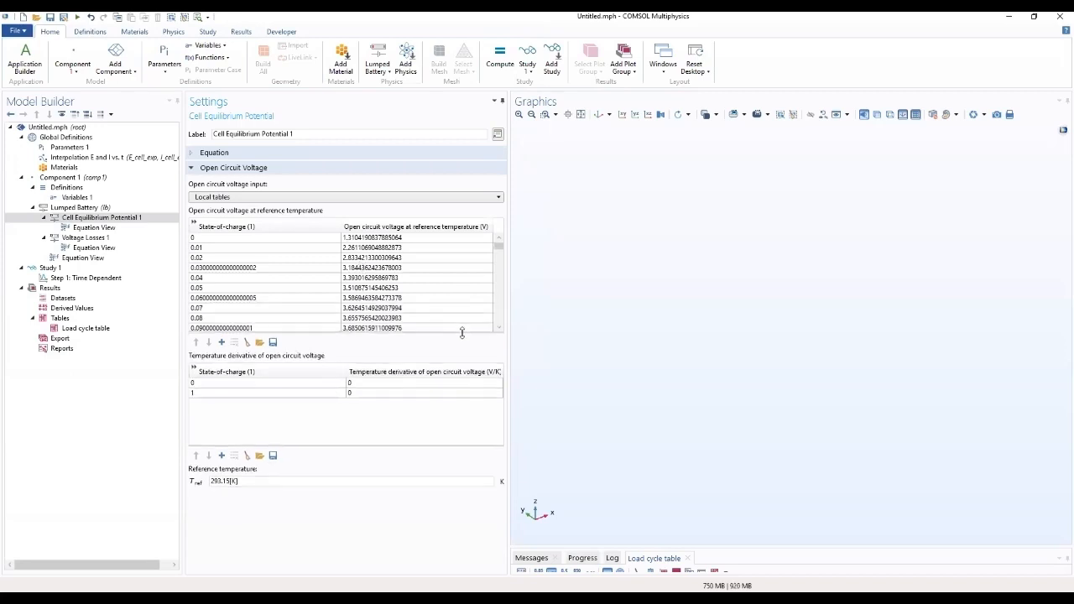
pyautogui.moveTo(258, 482); pyautogui.dragTo(183, 486)
pyautogui.write('T')
pyautogui.moveTo(312, 334); pyautogui.dragTo(320, 380)
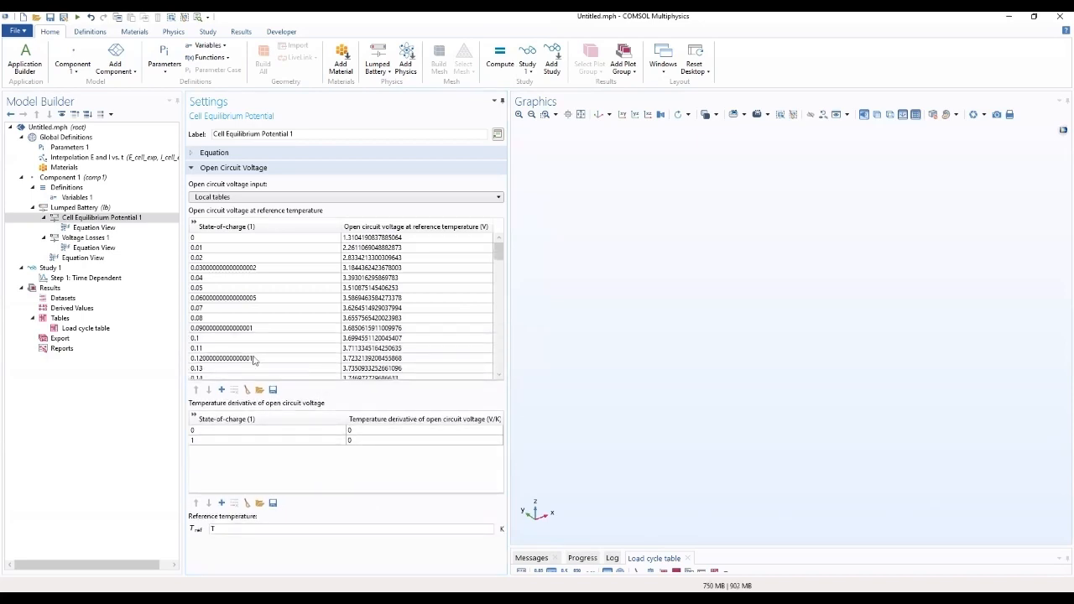
# Step: Include particle-diffusion concentration overpotential in Voltage Losses 1, and expand its equations and Particle Discretization settings
pyautogui.click(88, 238)
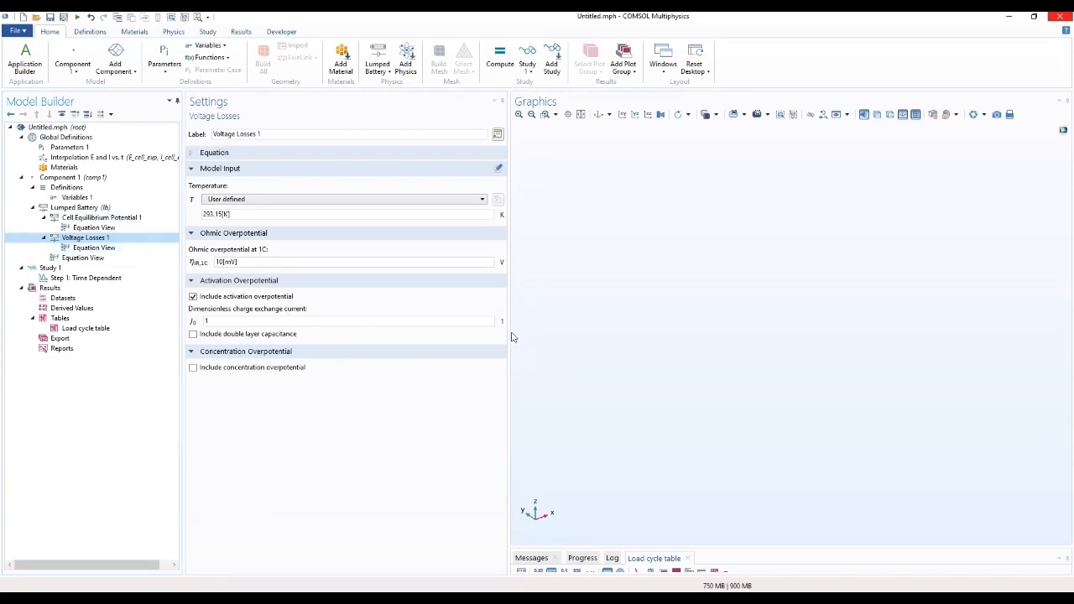
pyautogui.click(192, 352)
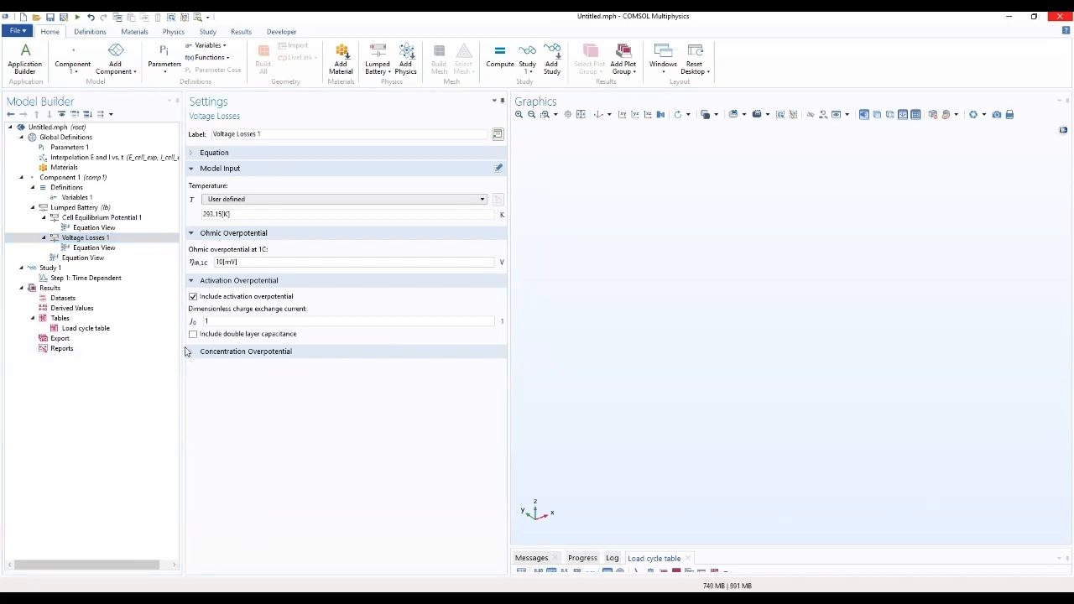
pyautogui.click(192, 351)
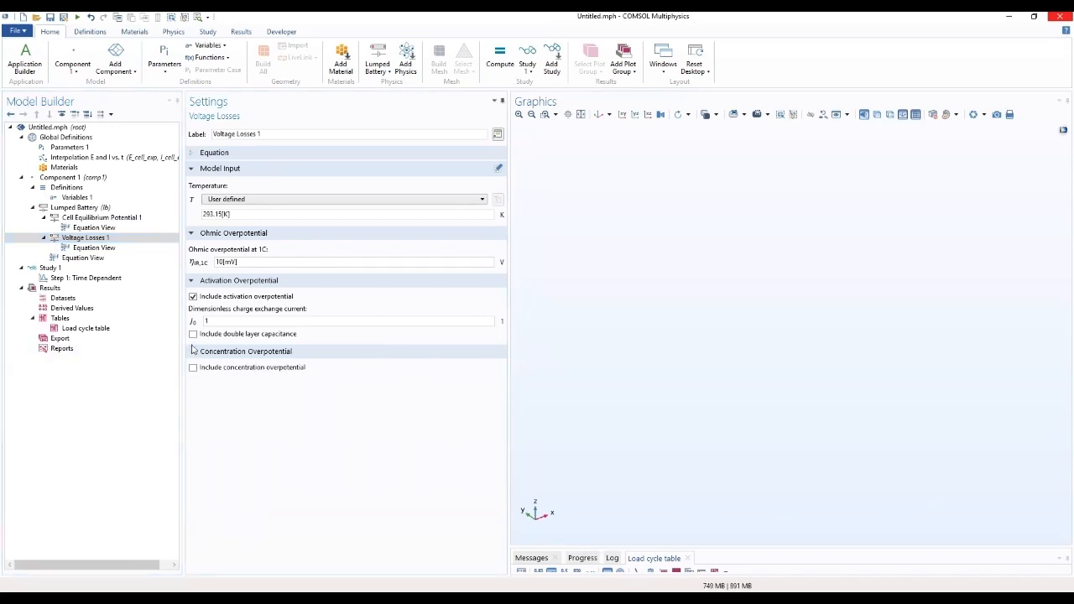
pyautogui.click(192, 153)
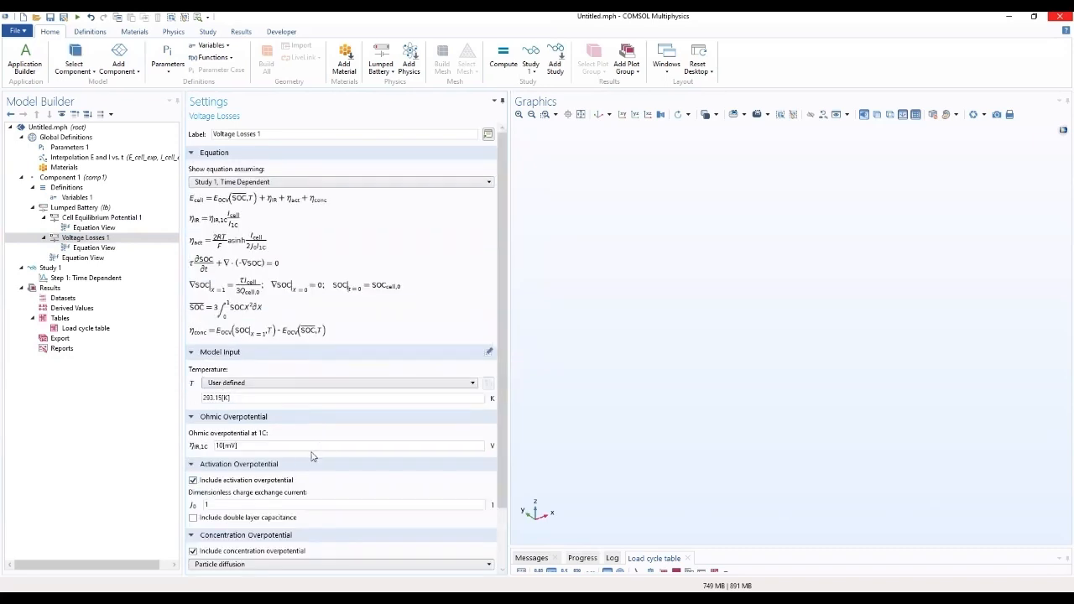
pyautogui.scroll(-2, 403, 436)
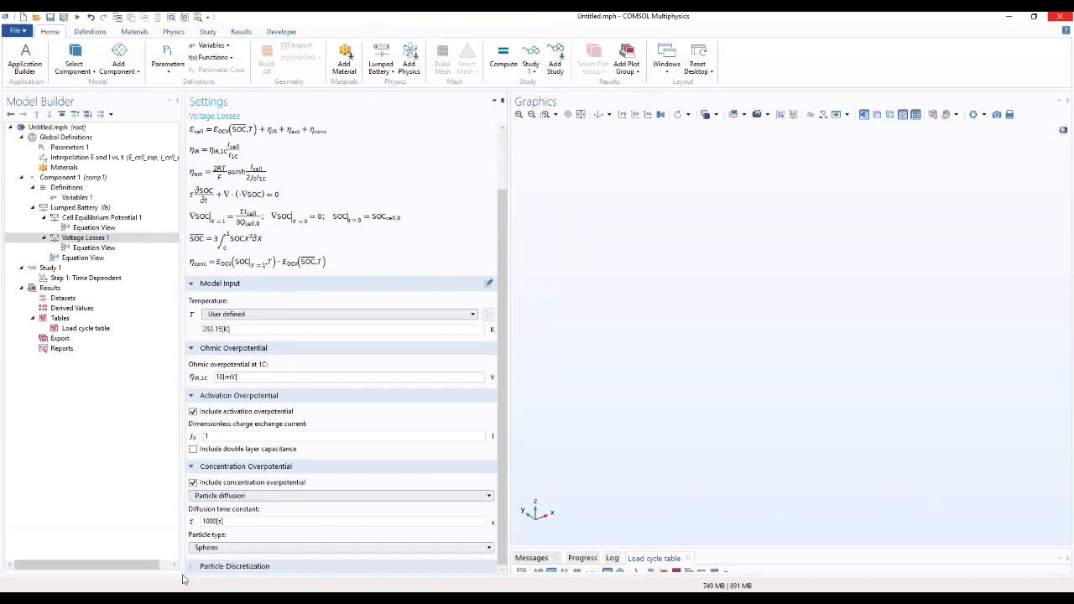
pyautogui.scroll(-1, 308, 510)
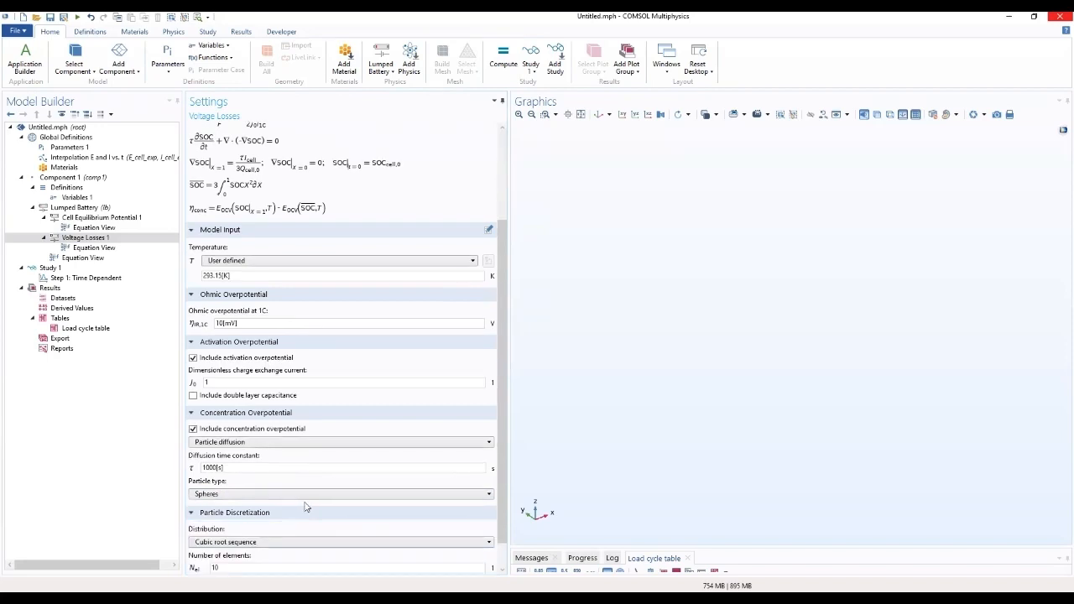
# Step: Rename Study 1 as Study 1 -Load Curve simulation
pyautogui.click(55, 269)
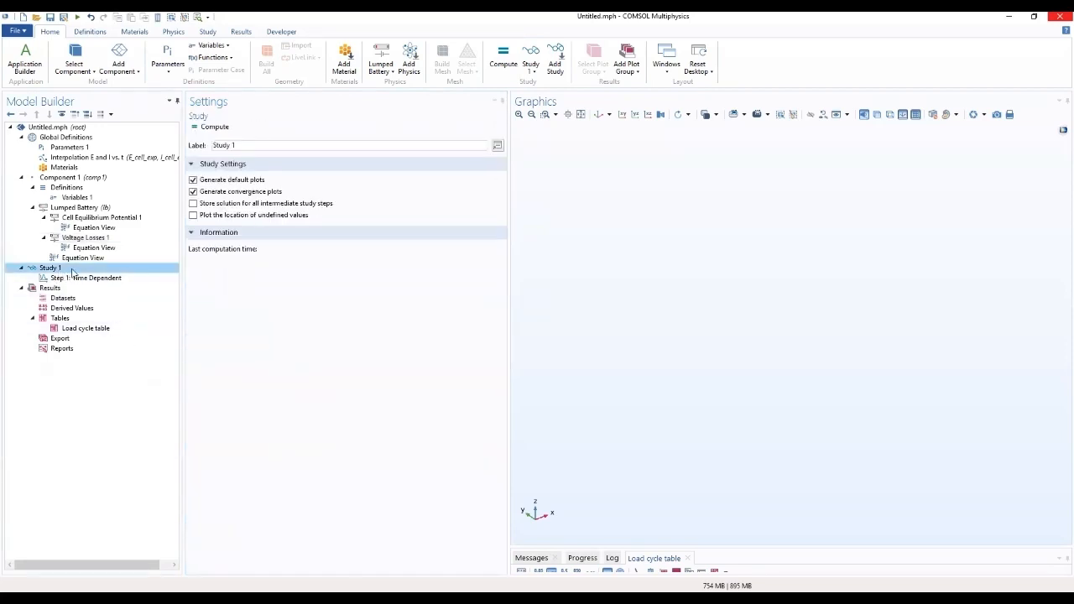
pyautogui.moveTo(285, 145); pyautogui.dragTo(214, 145)
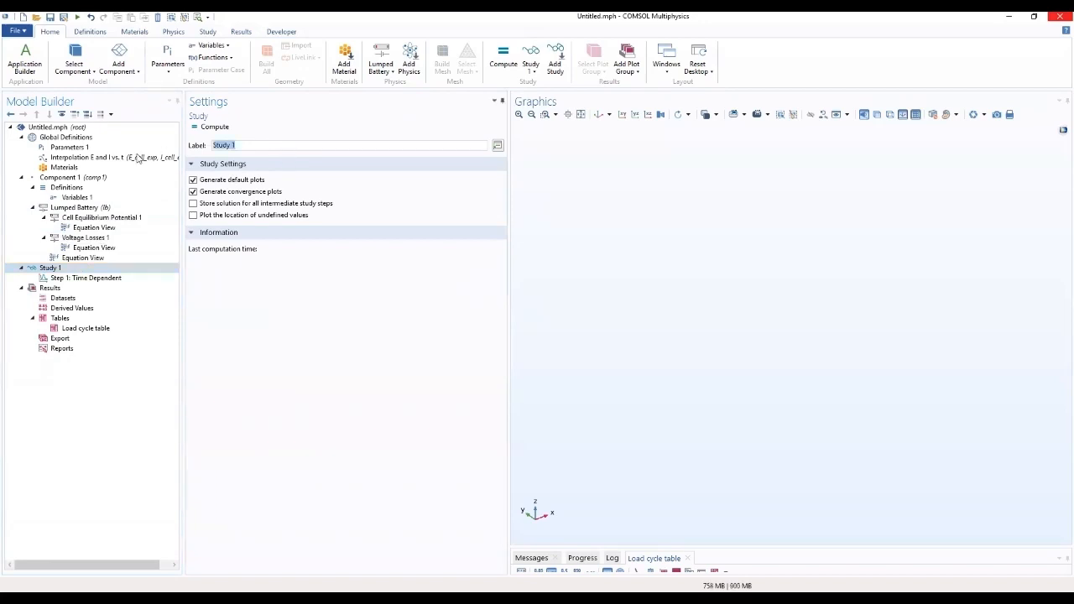
pyautogui.click(241, 144)
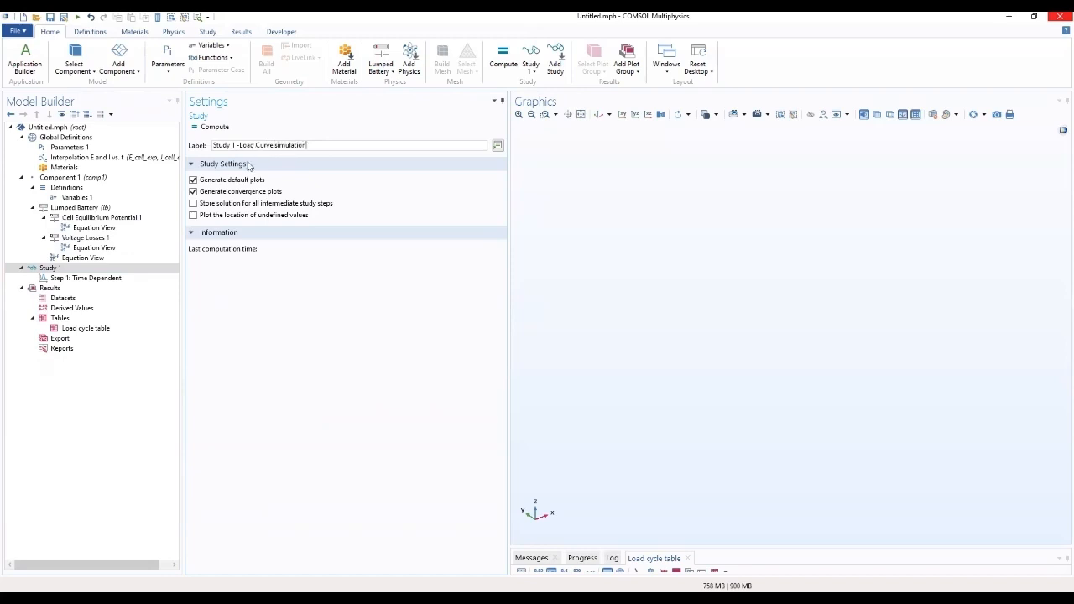
# Step: Set the Time Dependent step's output times to range(0,1,300) and its tolerance to user controlled with a relative tolerance of 0.001
pyautogui.click(72, 275)
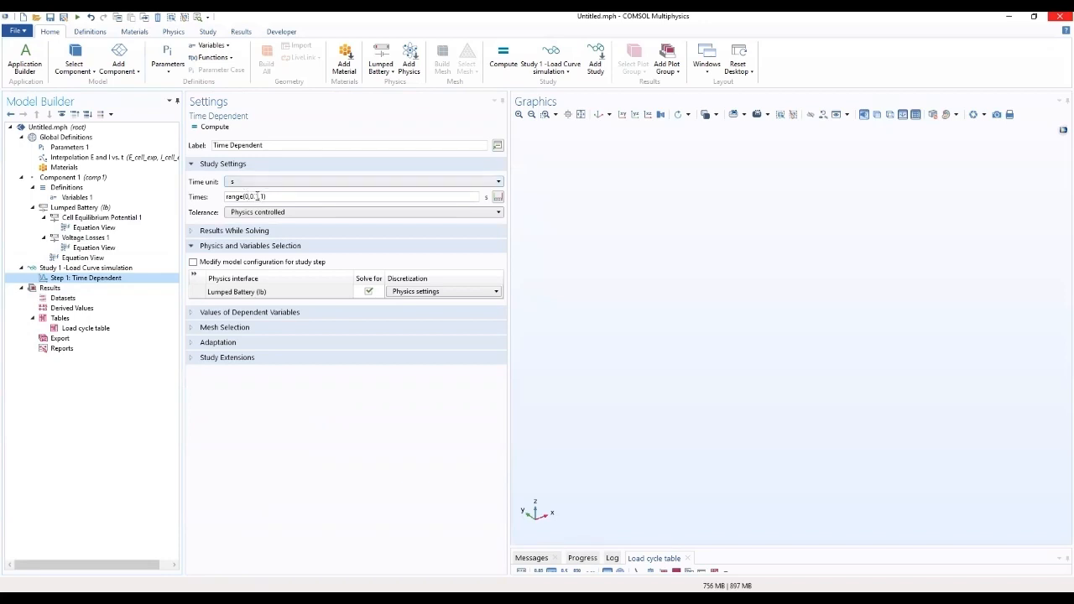
pyautogui.doubleClick(251, 196)
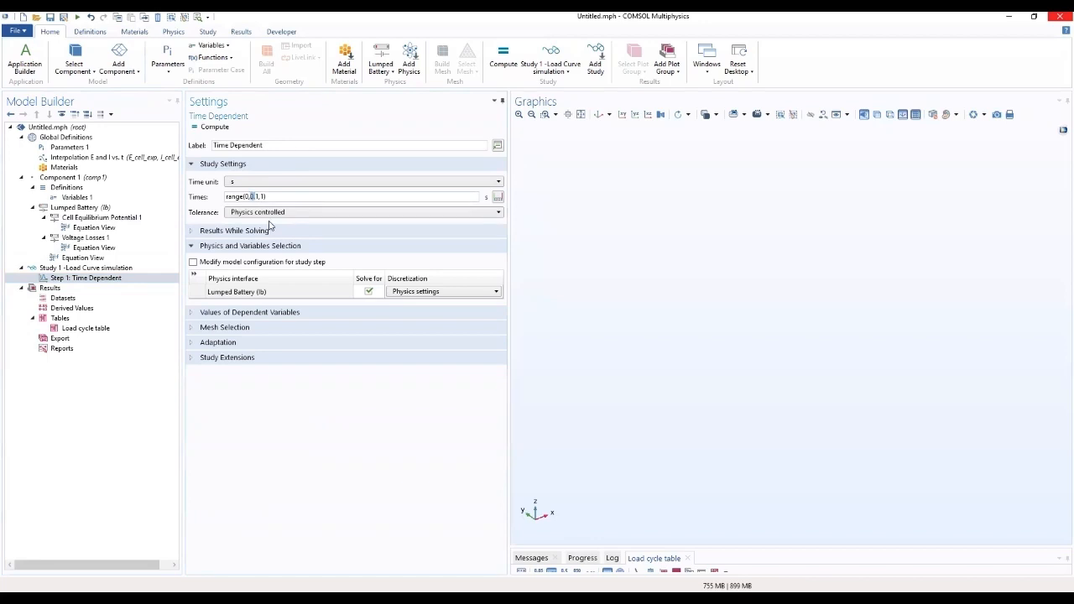
pyautogui.press('BackSpace')
pyautogui.click(377, 215)
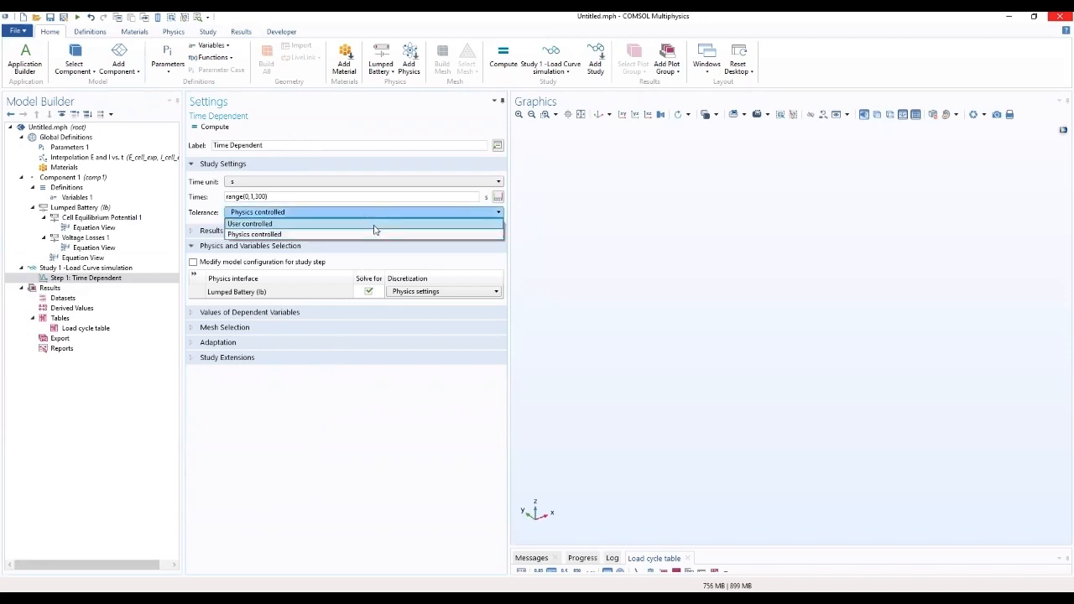
pyautogui.click(375, 224)
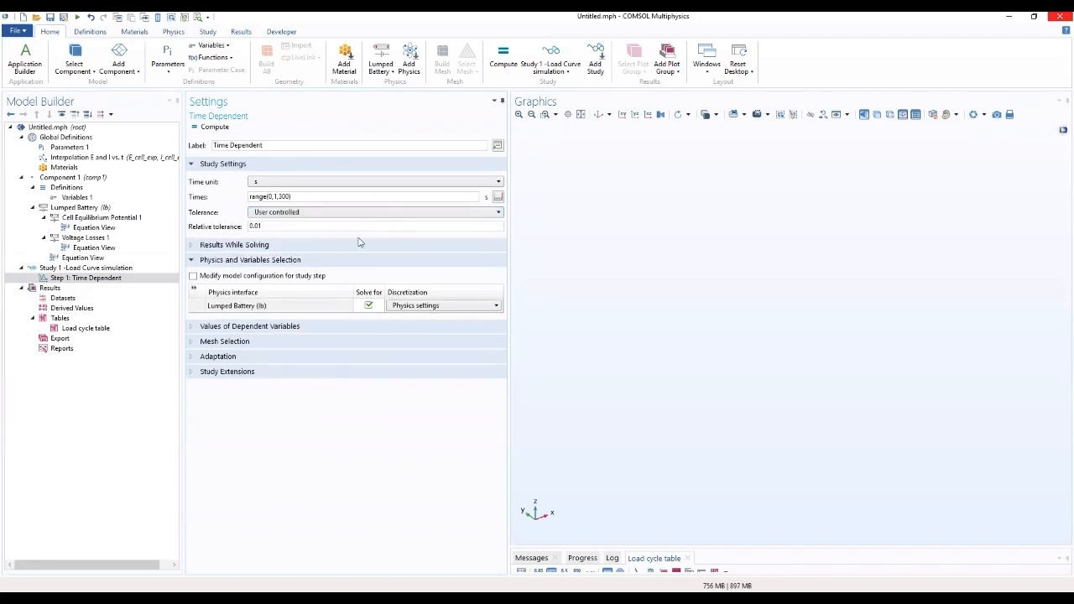
pyautogui.moveTo(333, 227); pyautogui.dragTo(223, 239)
pyautogui.click(260, 227)
pyautogui.click(259, 226)
# Step: Compute the load curve simulation study and display the Cell State-of-Charge plot
pyautogui.click(68, 269)
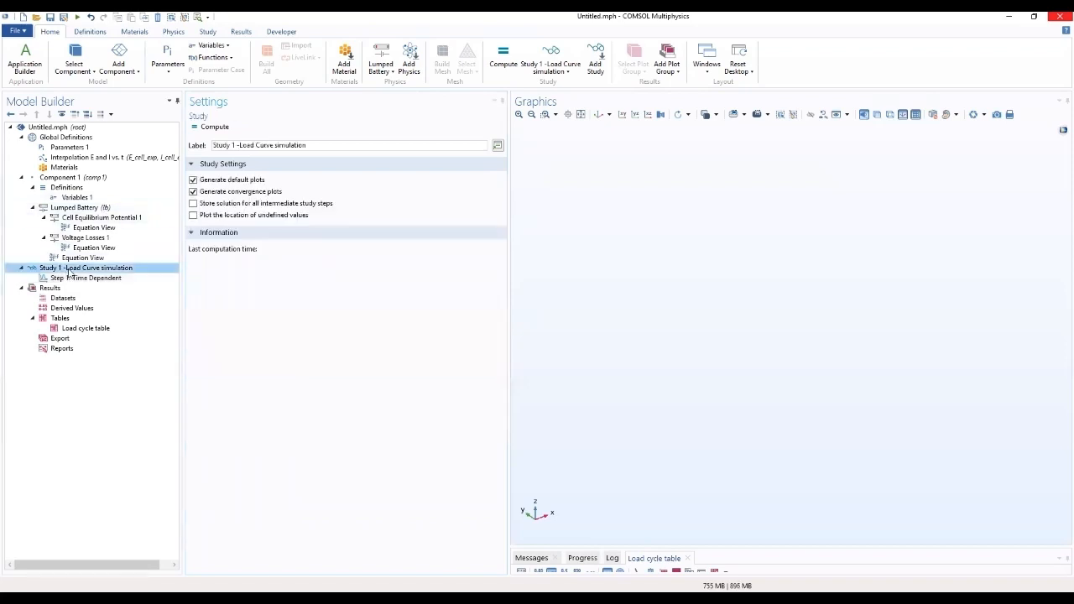
pyautogui.click(215, 128)
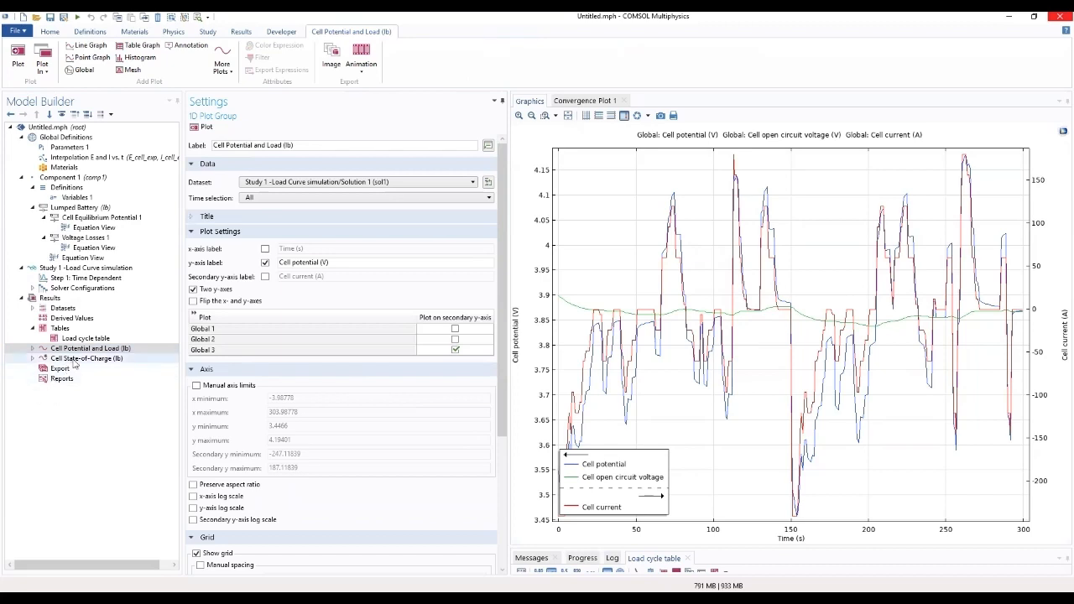
pyautogui.click(76, 359)
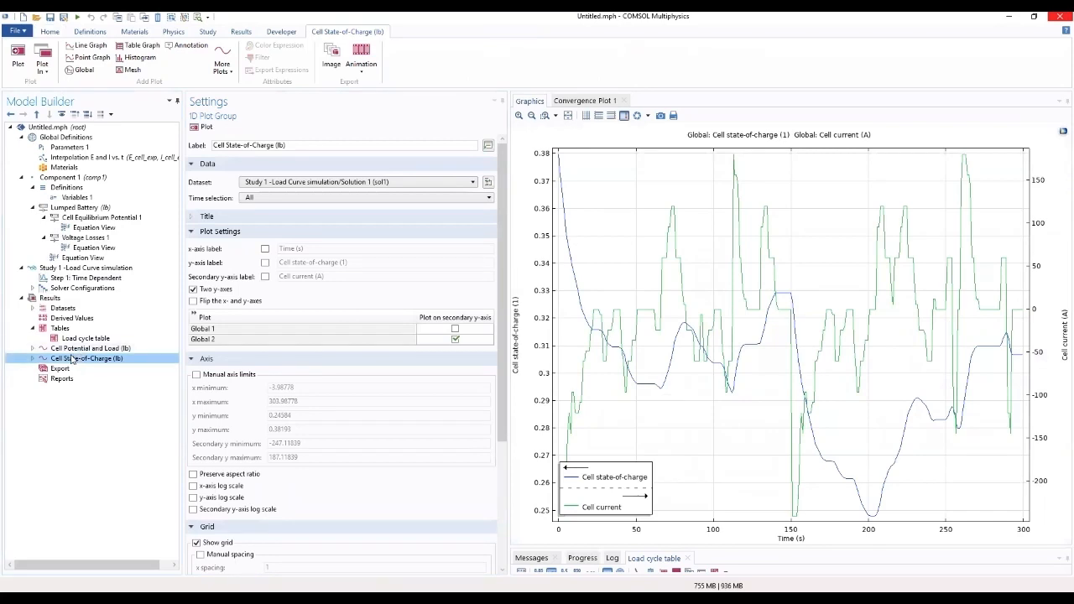
# Step: Rename the Cell Potential and Load plot group as Cell Voltage
pyautogui.click(71, 349)
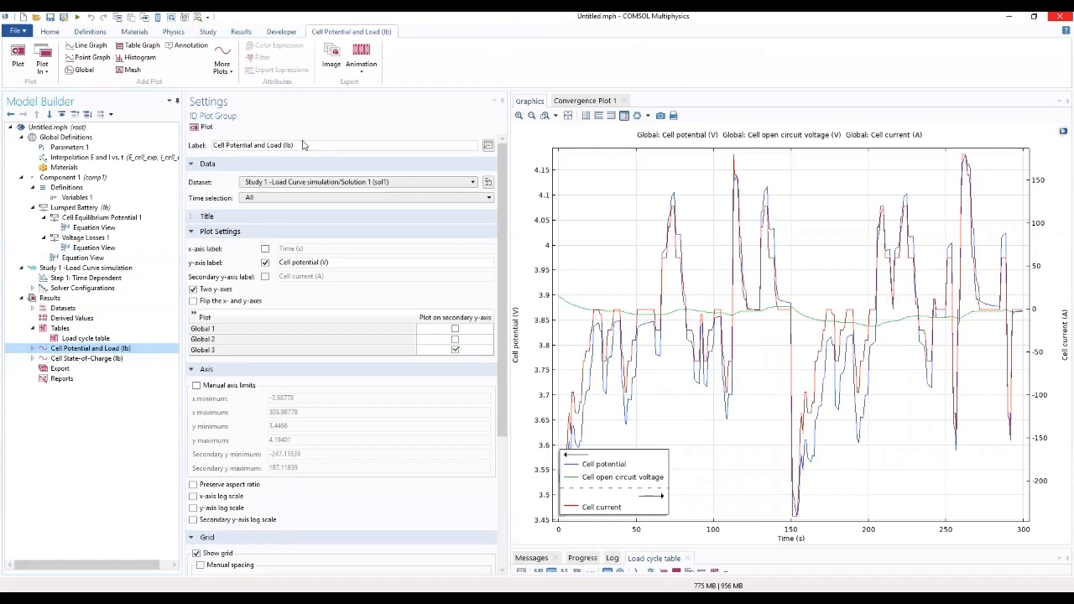
pyautogui.moveTo(300, 147); pyautogui.dragTo(228, 158)
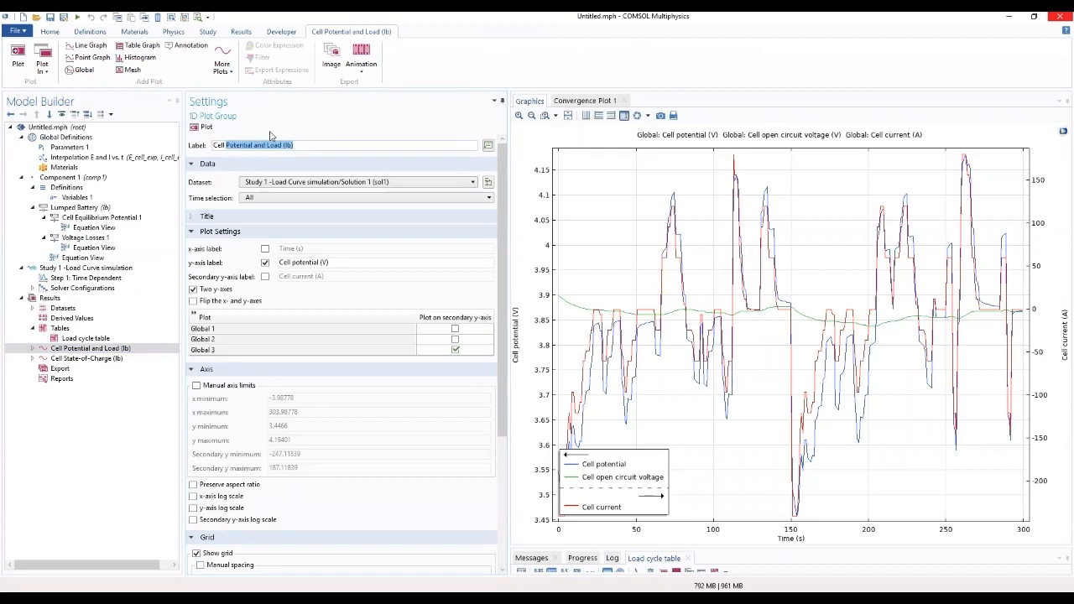
pyautogui.write('Vo')
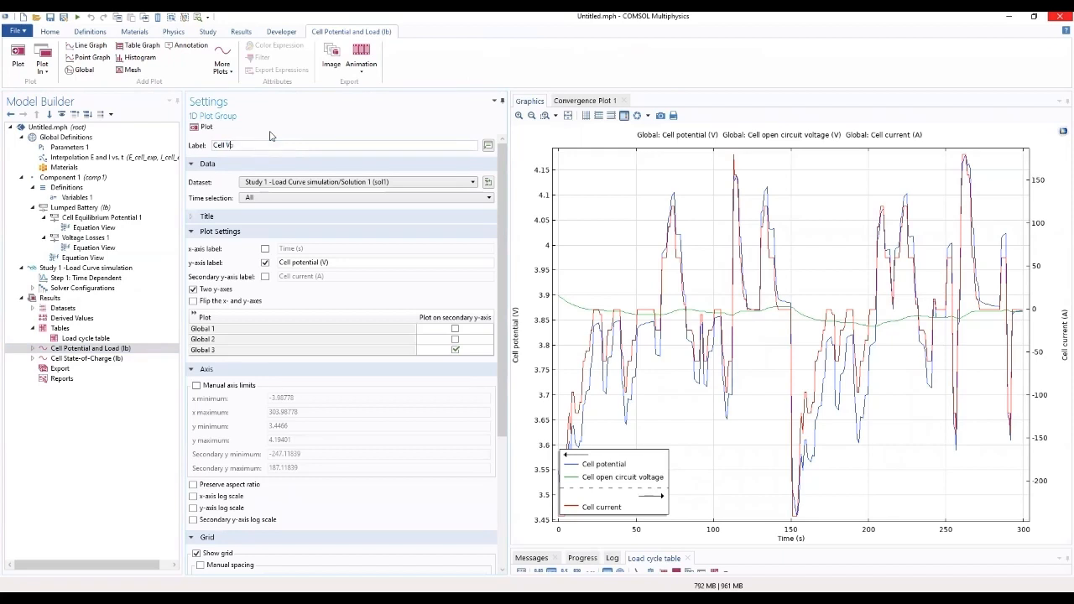
pyautogui.write('ltage')
# Step: Set the Cell Voltage plot group's title type to None and its legend position to Lower right
pyautogui.click(277, 218)
pyautogui.click(356, 237)
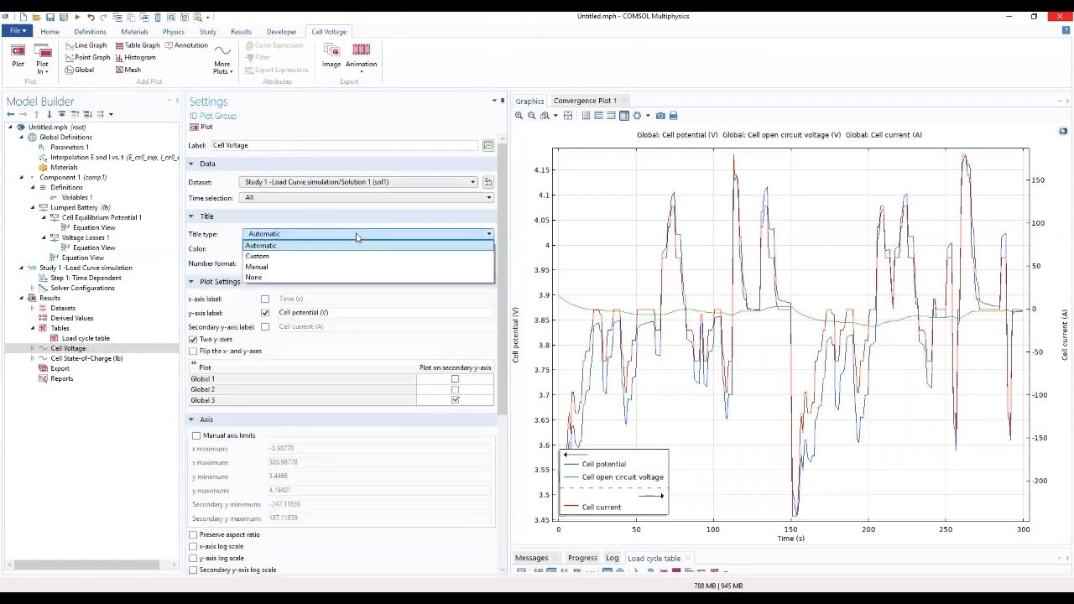
pyautogui.click(339, 277)
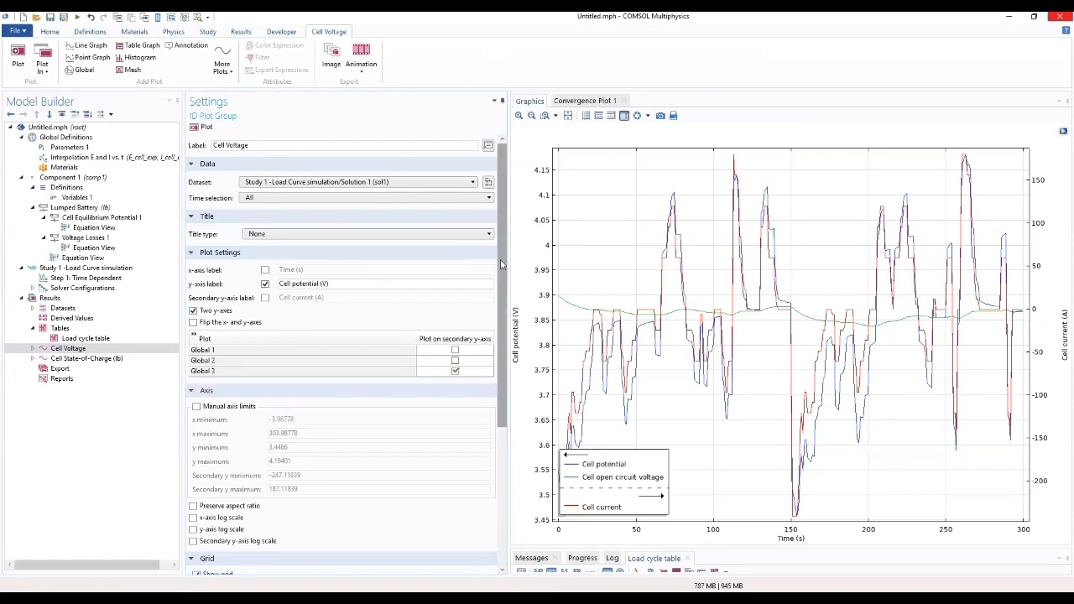
pyautogui.moveTo(501, 264); pyautogui.dragTo(500, 452)
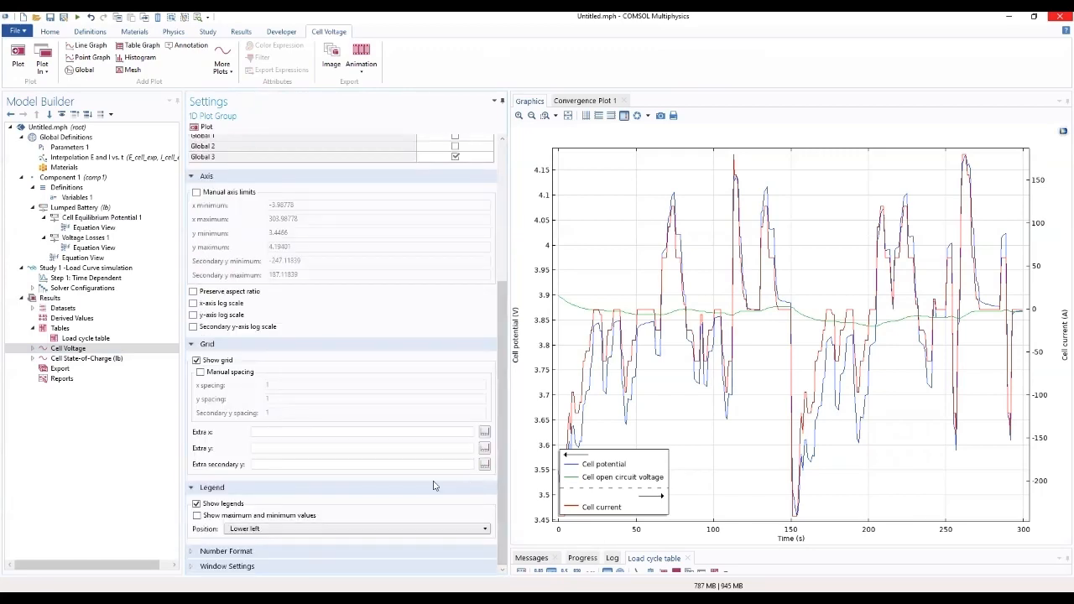
pyautogui.click(325, 533)
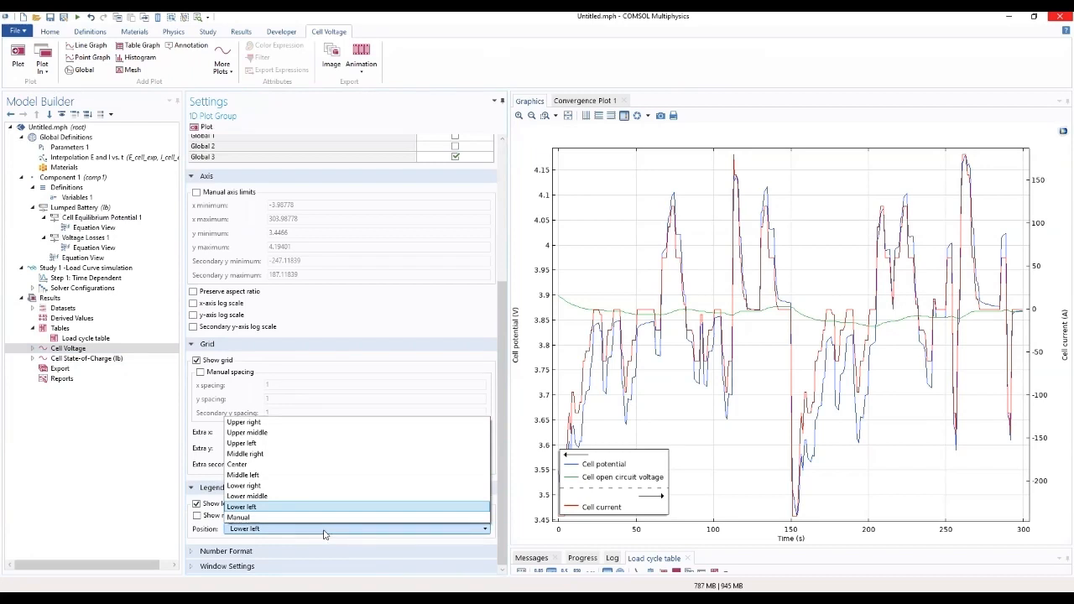
pyautogui.click(262, 489)
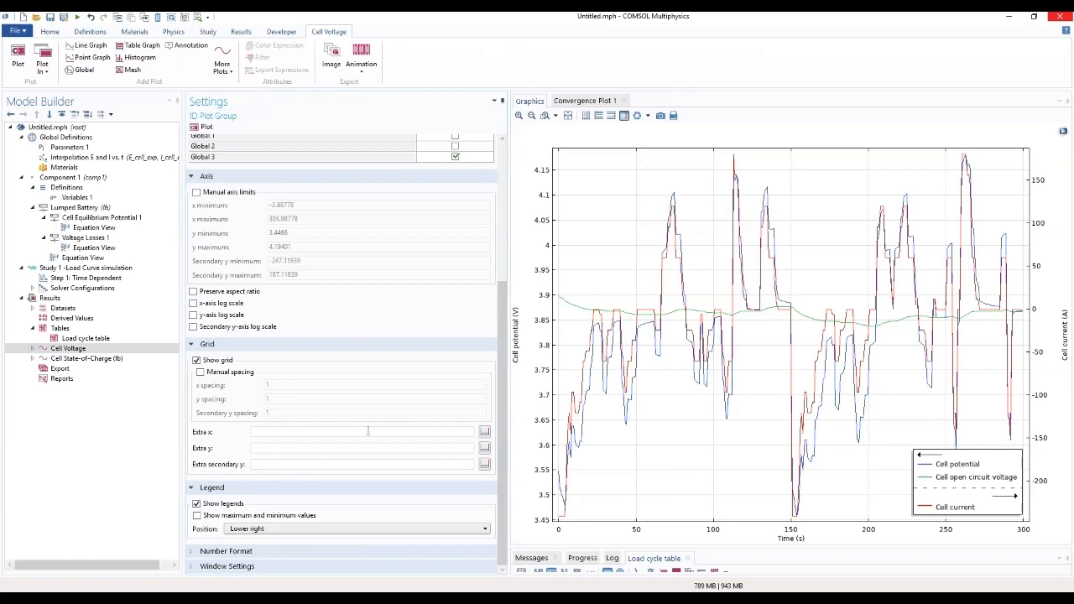
# Step: Change the description of lb.E_cell in the Cell Voltage plot's Global 1 to Modeled cell voltage
pyautogui.doubleClick(34, 350)
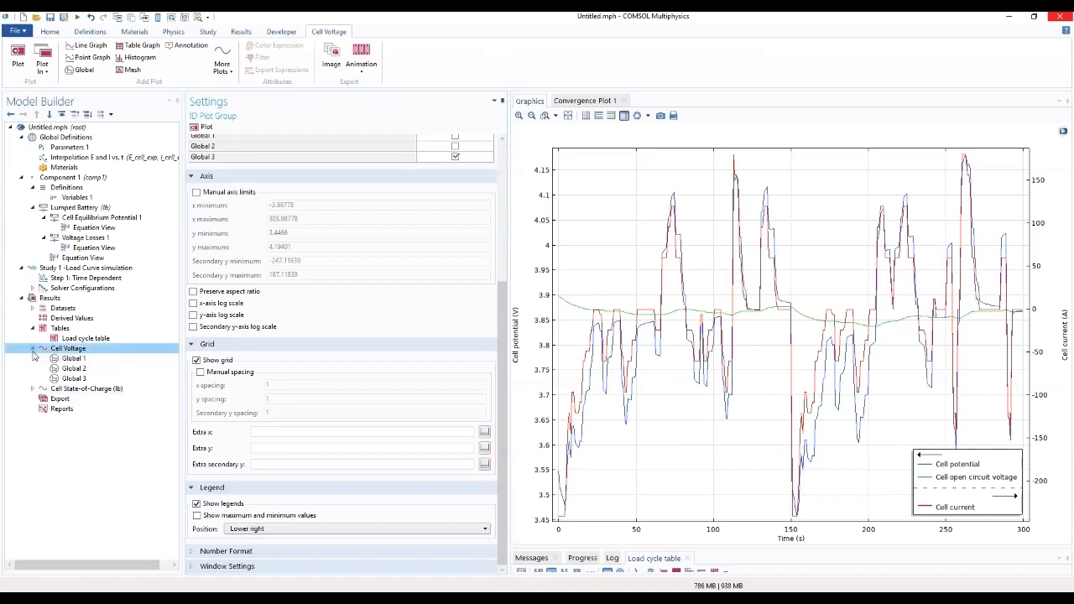
pyautogui.click(72, 359)
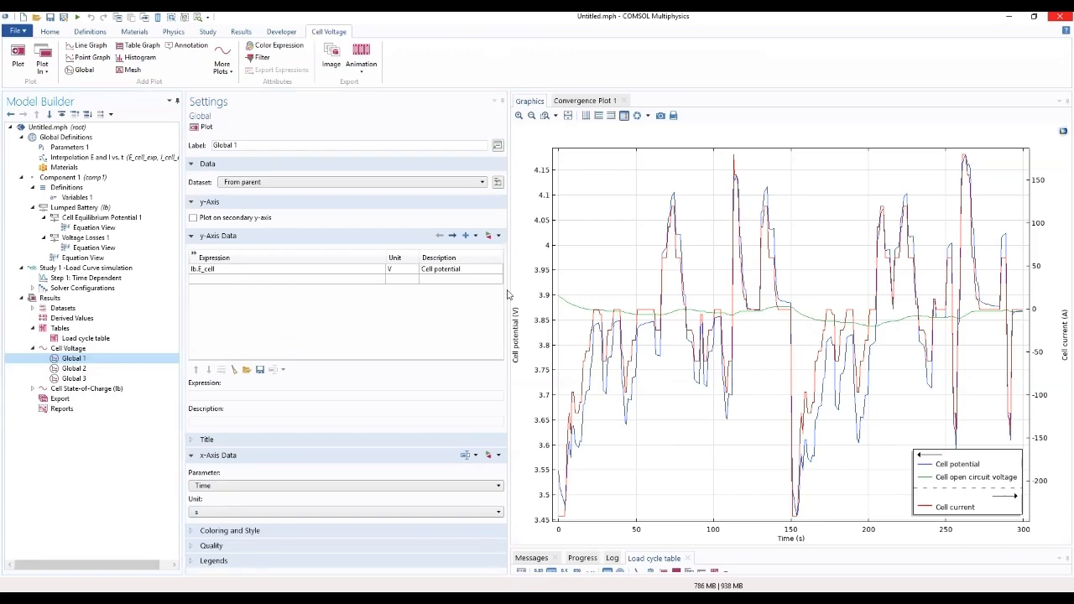
pyautogui.click(479, 268)
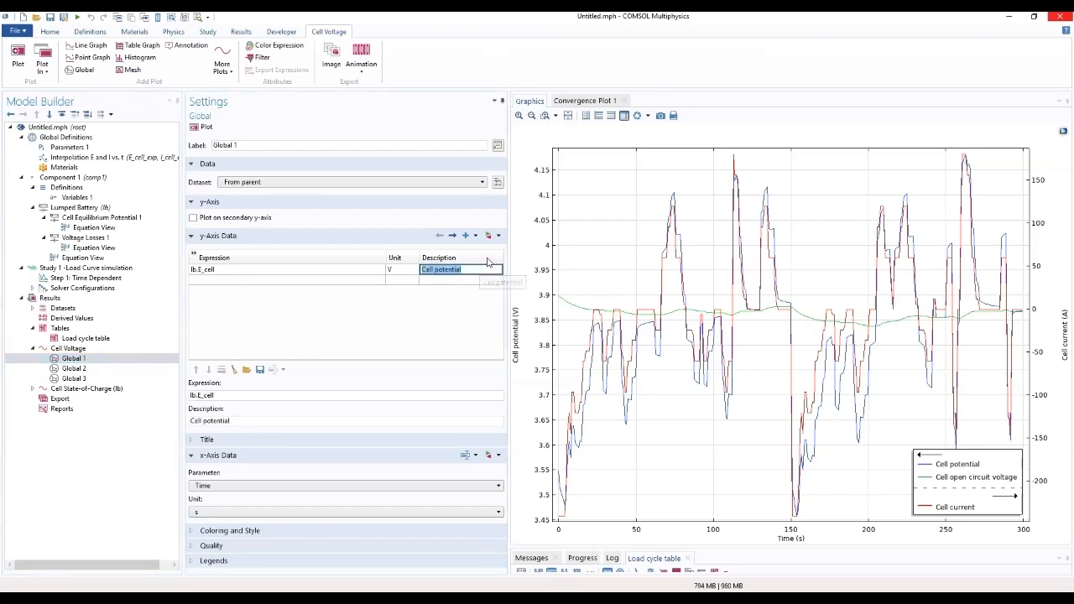
pyautogui.write('Modeled cell vo')
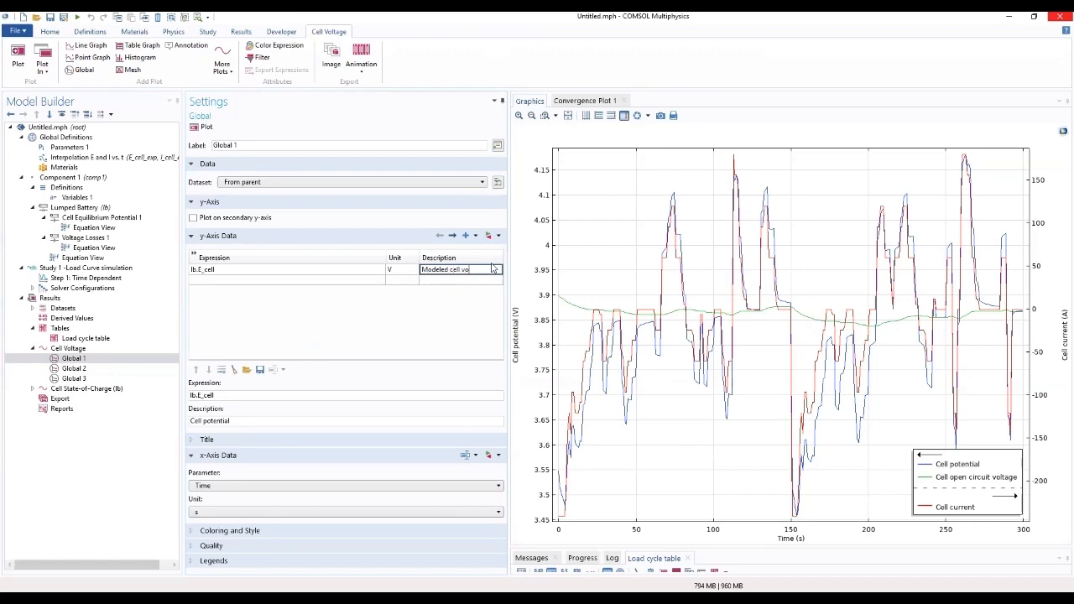
pyautogui.write('ltage')
pyautogui.click(474, 311)
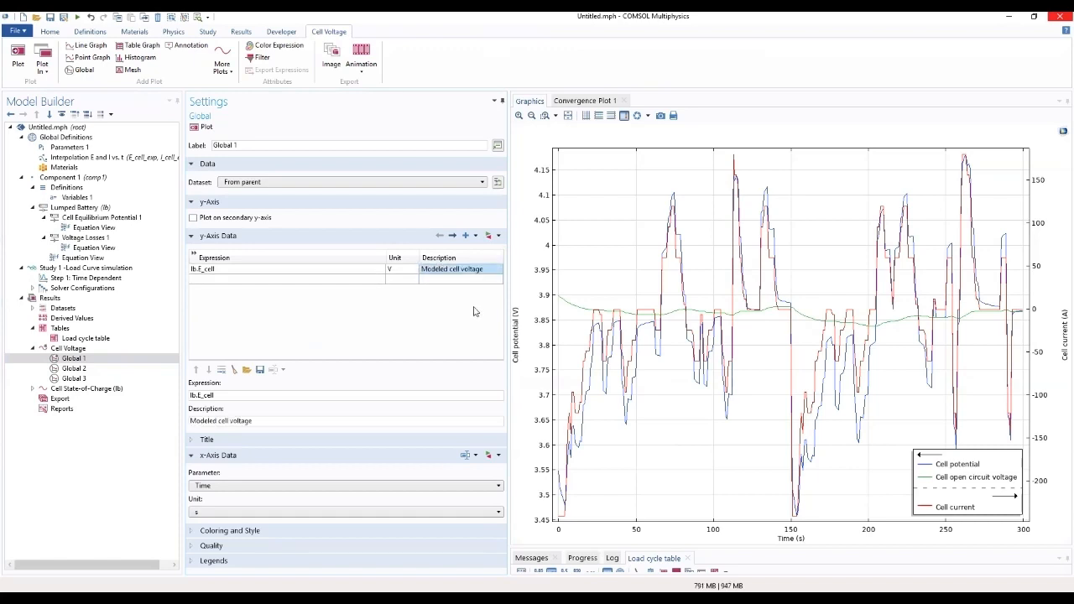
# Step: Replace the expression of Global 3 with the experimental cell voltage variable E_cell_exp and return to the Cell Voltage plot group's settings
pyautogui.click(94, 380)
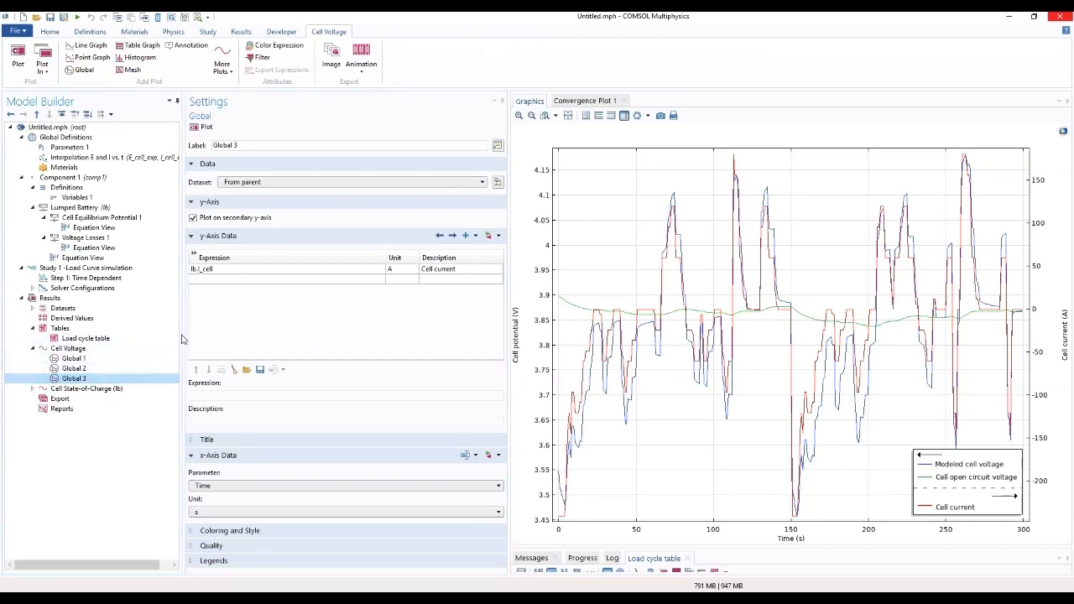
pyautogui.click(494, 237)
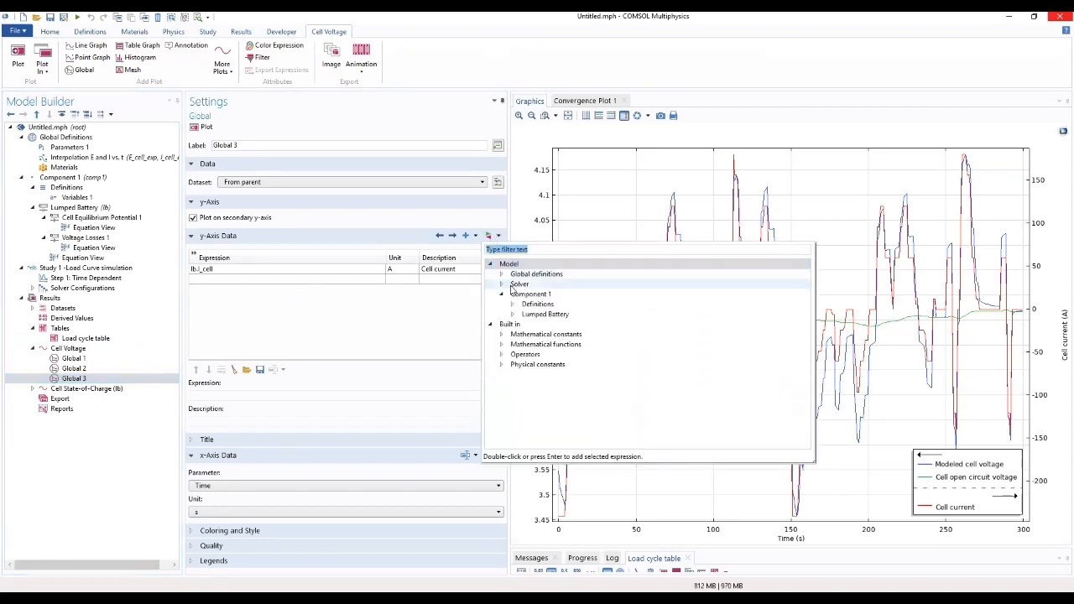
pyautogui.click(512, 305)
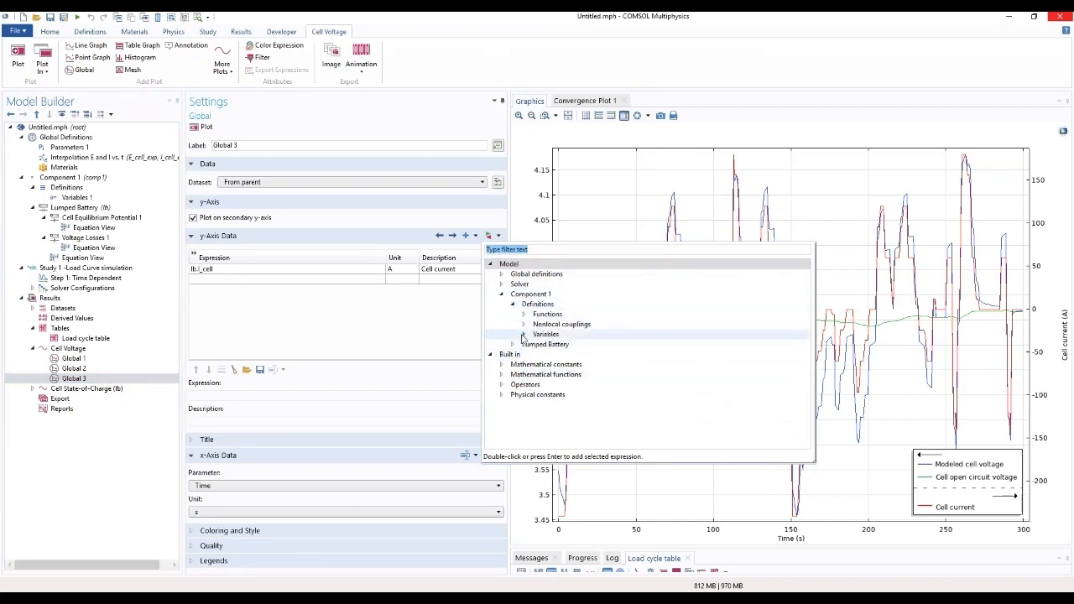
pyautogui.click(523, 335)
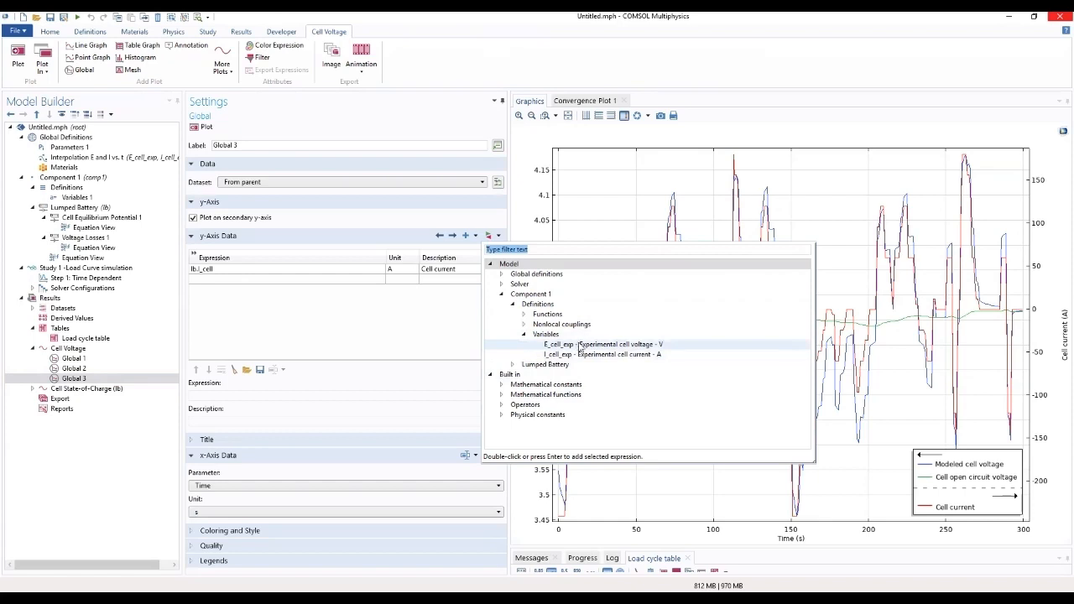
pyautogui.doubleClick(583, 346)
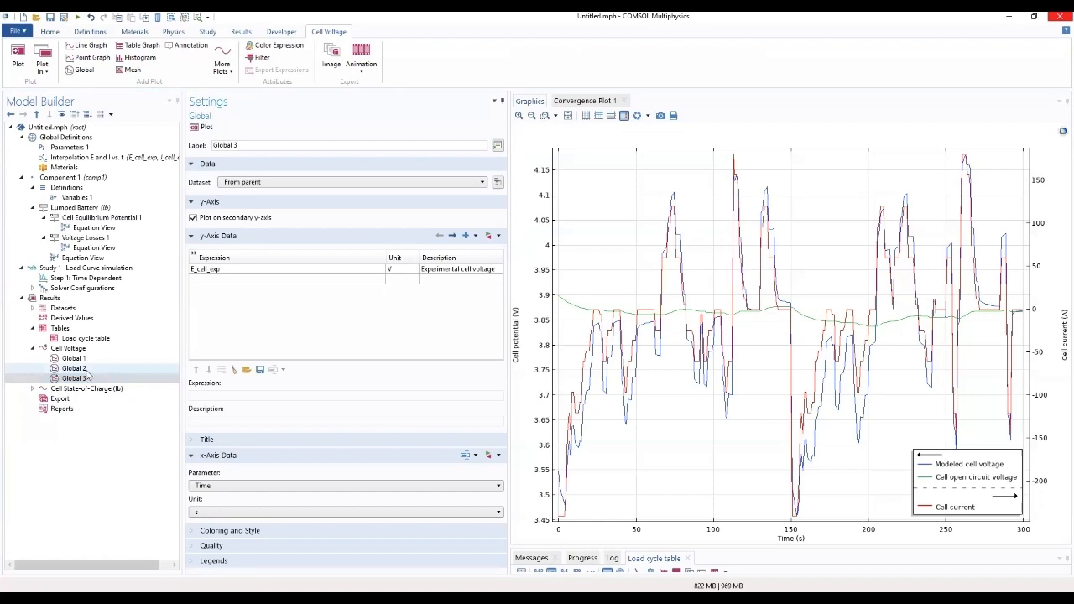
pyautogui.click(66, 349)
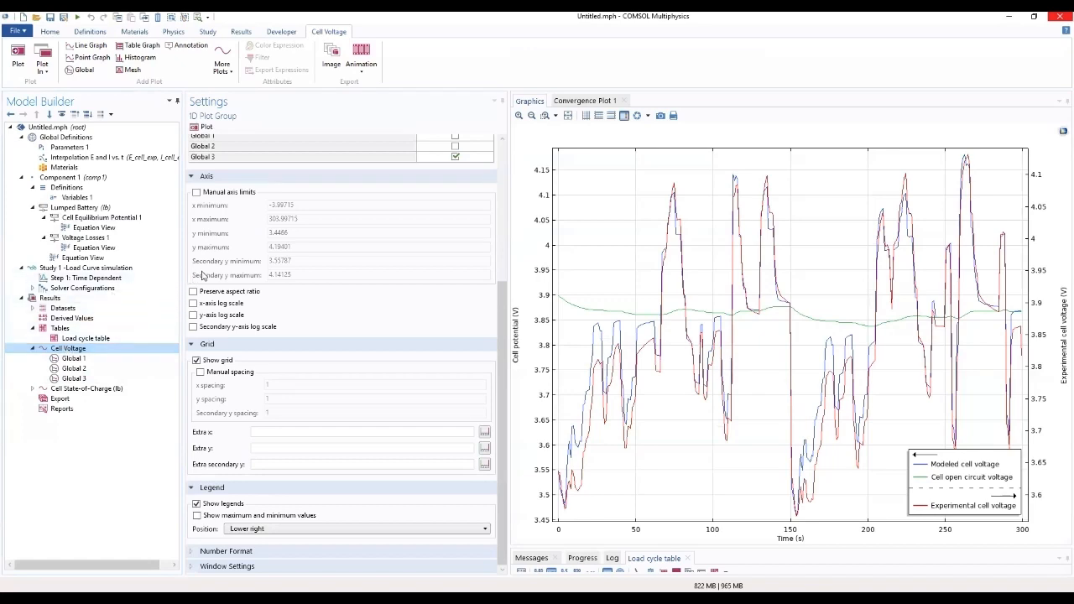
# Step: Enable manual axis limits for the Cell Voltage plot group and set the x maximum to 305
pyautogui.click(196, 192)
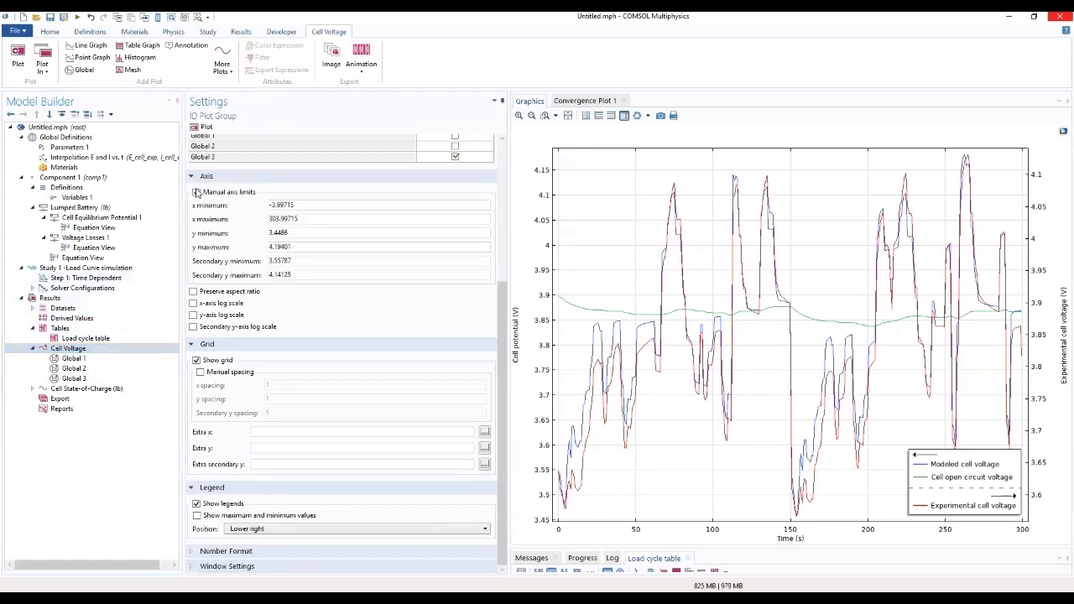
pyautogui.click(353, 204)
pyautogui.click(340, 220)
pyautogui.moveTo(349, 220); pyautogui.dragTo(240, 221)
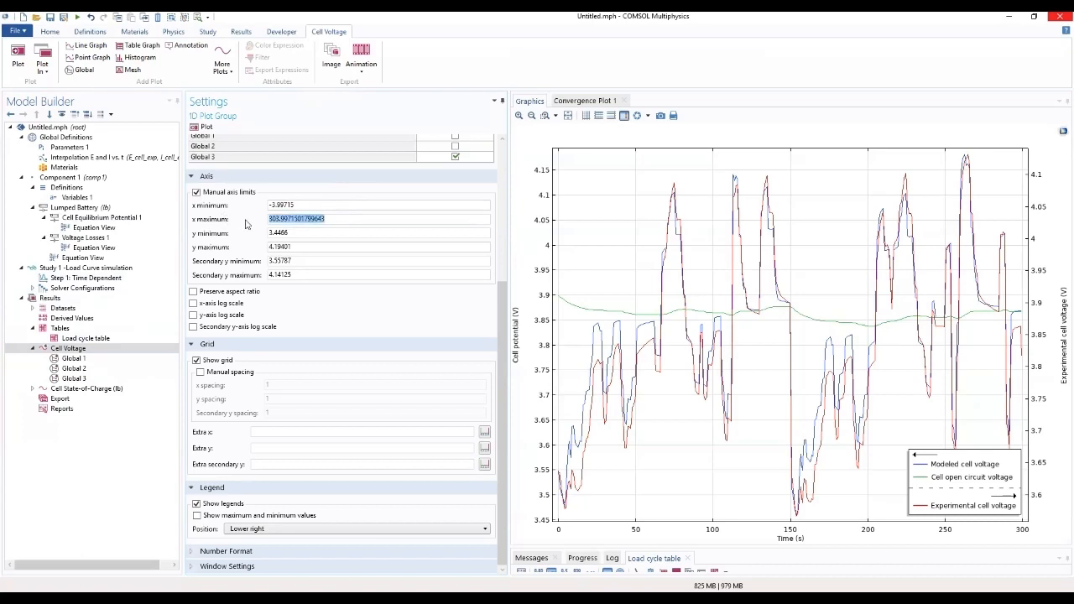
pyautogui.write('305')
# Step: Set the Cell Voltage plot's y minimum to 3.35 and y maximum to 4.2, and replot it
pyautogui.click(335, 234)
pyautogui.moveTo(359, 232); pyautogui.dragTo(204, 247)
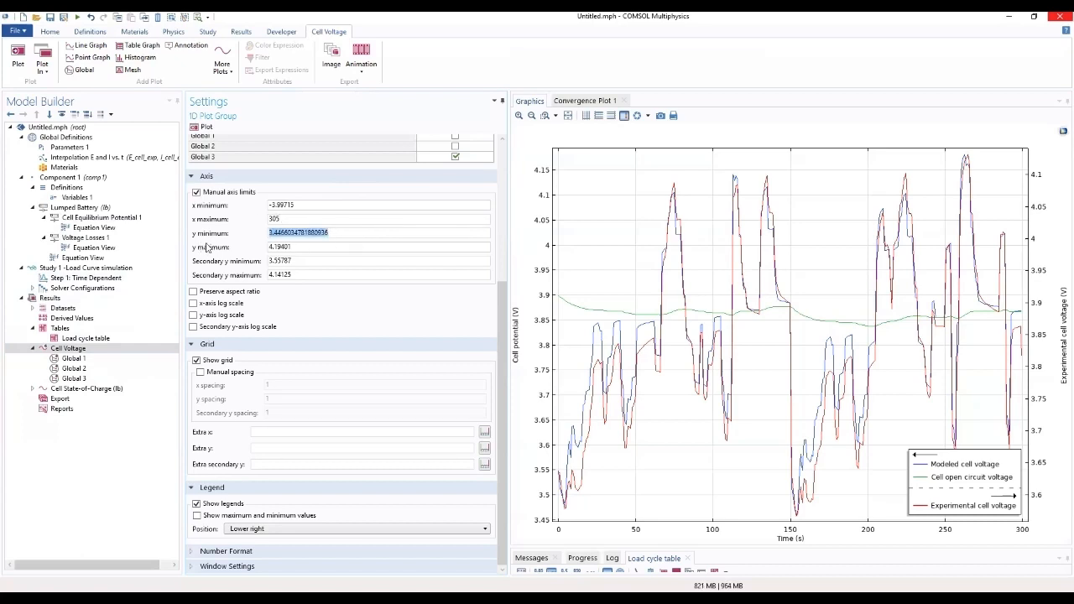
pyautogui.write('3.35')
pyautogui.click(310, 247)
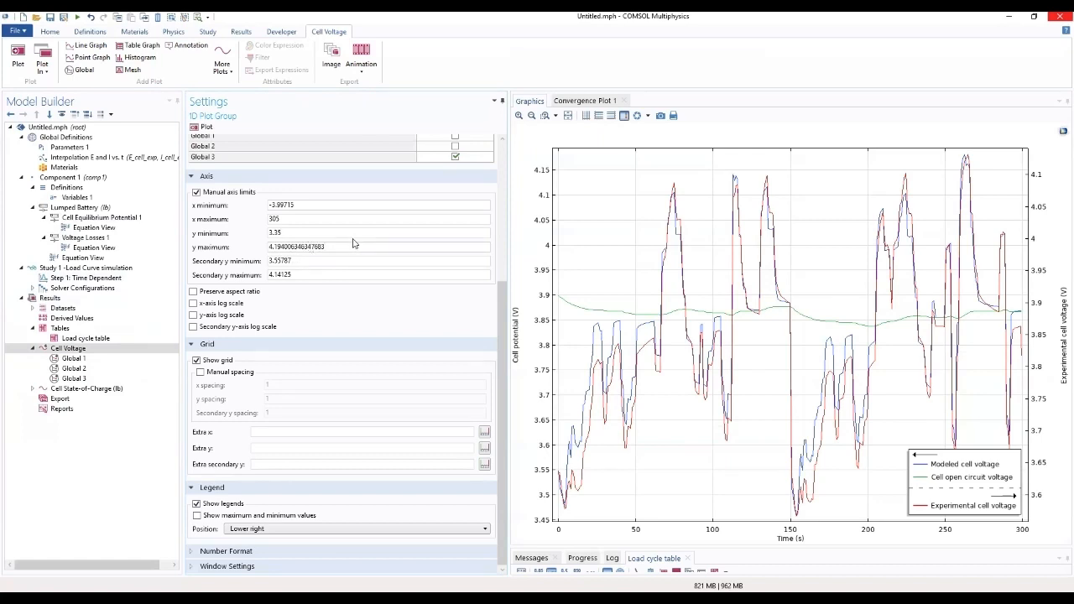
pyautogui.moveTo(349, 245); pyautogui.dragTo(252, 253)
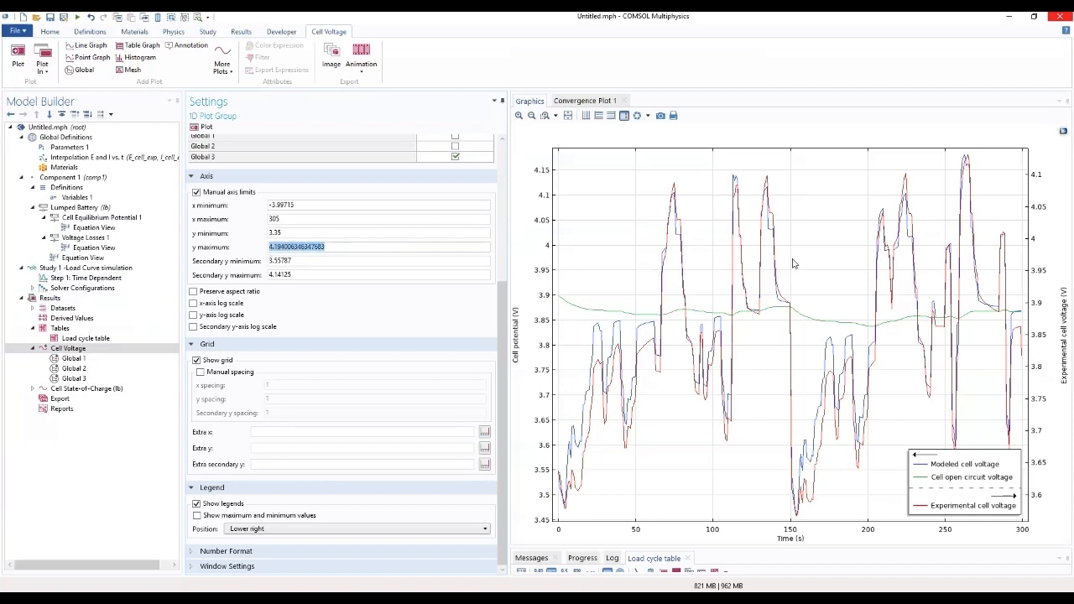
pyautogui.write('4.2')
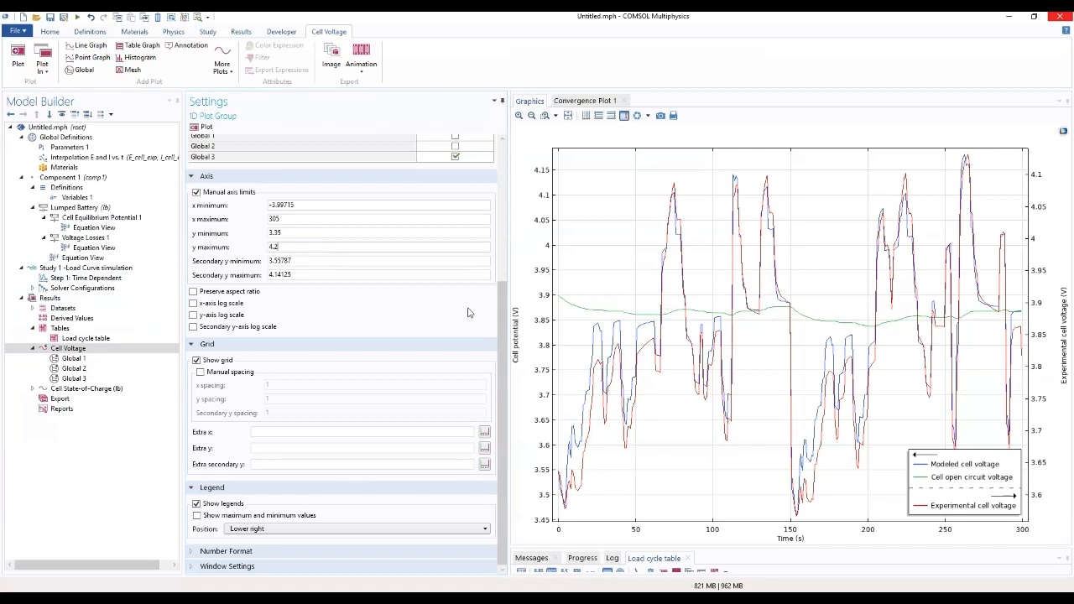
pyautogui.scroll(4, 474, 312)
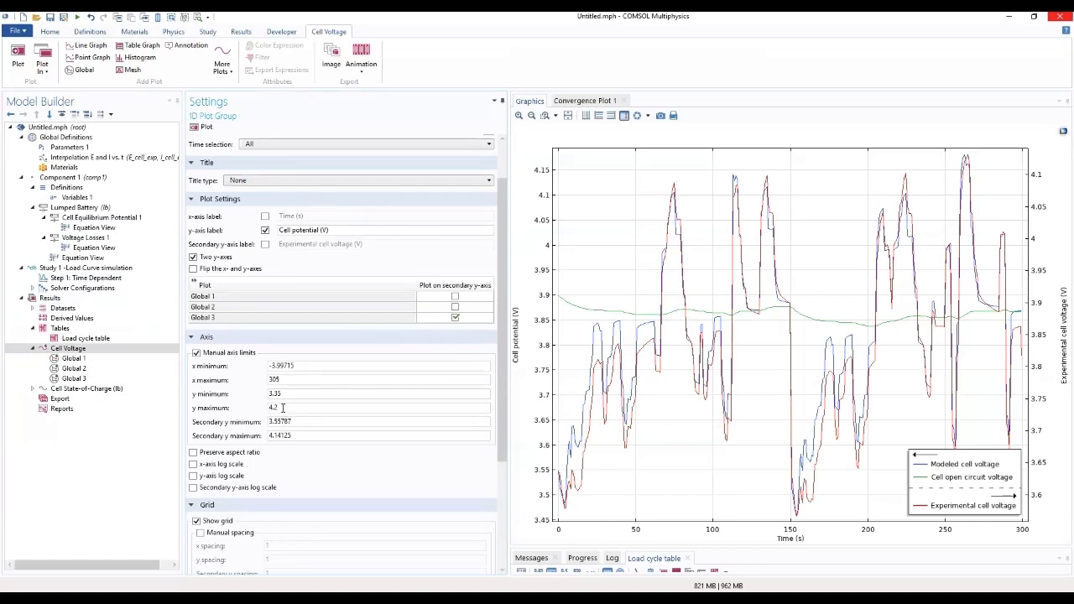
pyautogui.click(300, 367)
pyautogui.moveTo(504, 344); pyautogui.dragTo(504, 399)
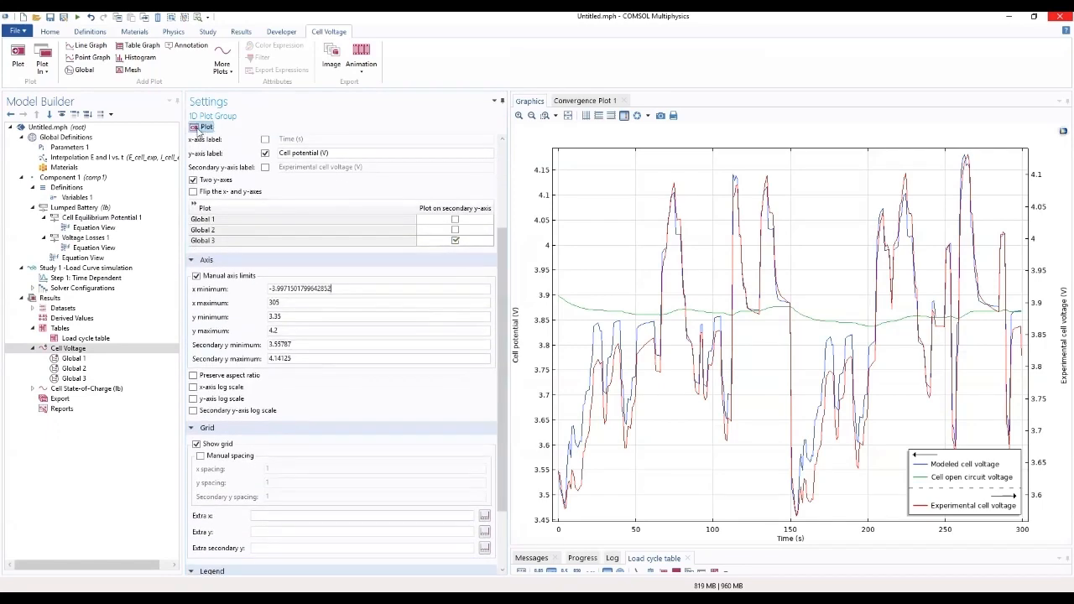
pyautogui.click(198, 128)
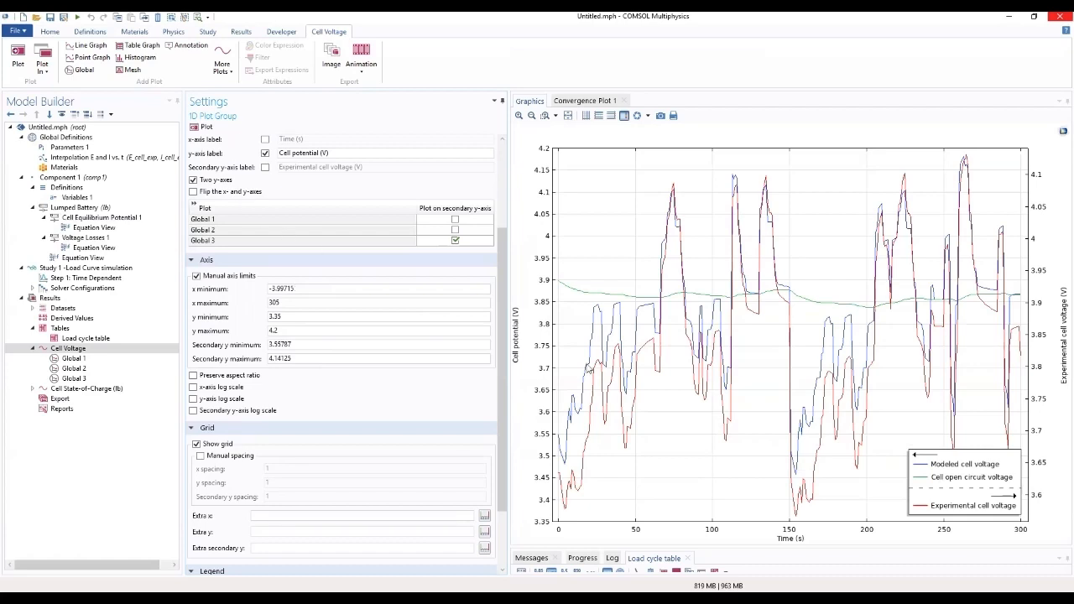
pyautogui.moveTo(503, 402); pyautogui.dragTo(493, 510)
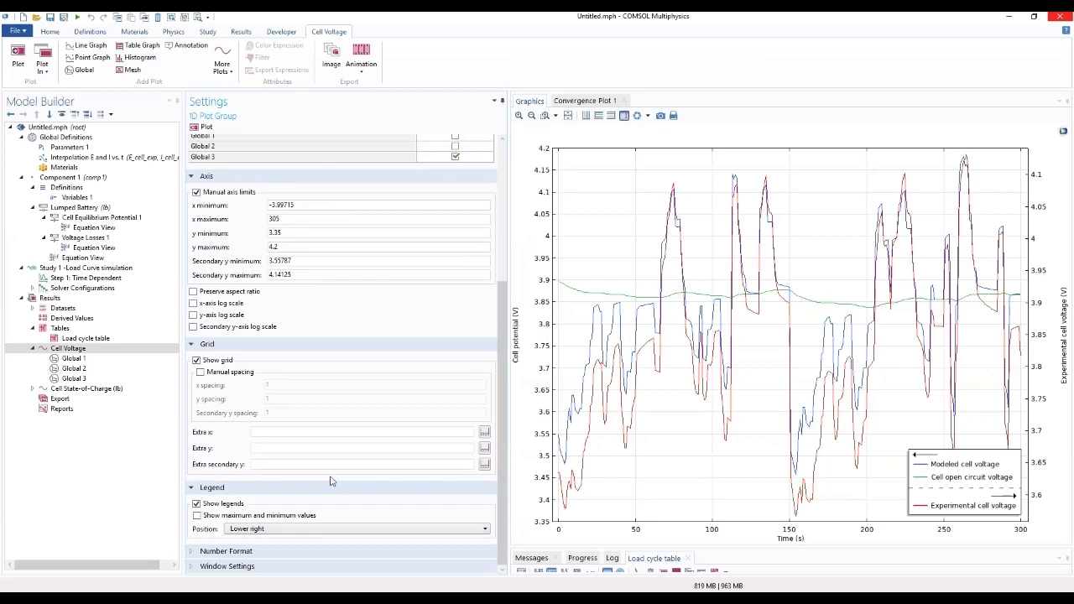
# Step: View the Cell State-of-Charge (lb) plot group and expand it to show its Global plots
pyautogui.click(75, 390)
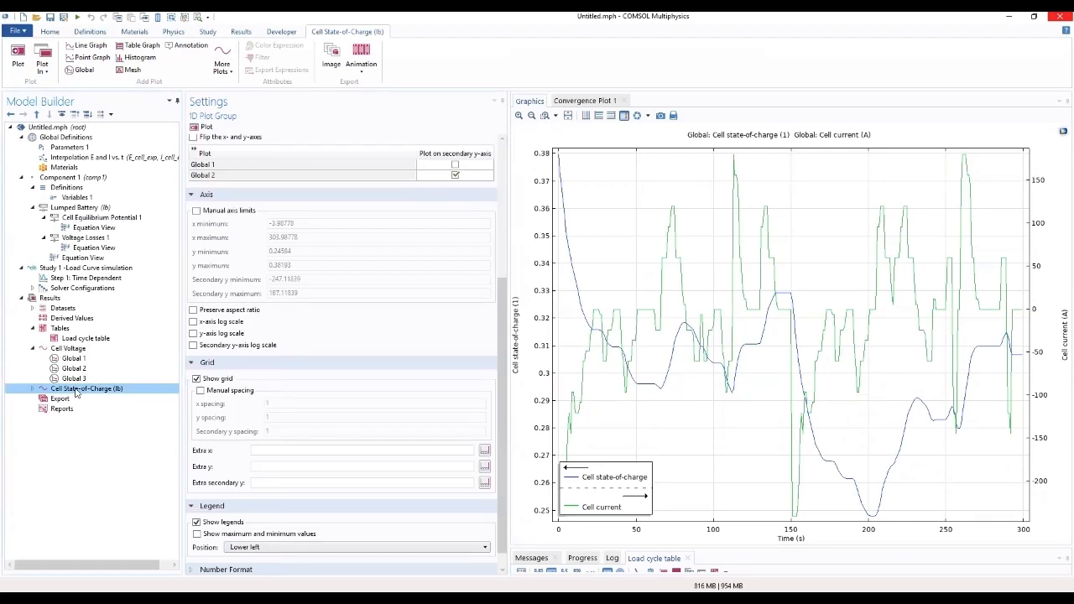
pyautogui.click(31, 396)
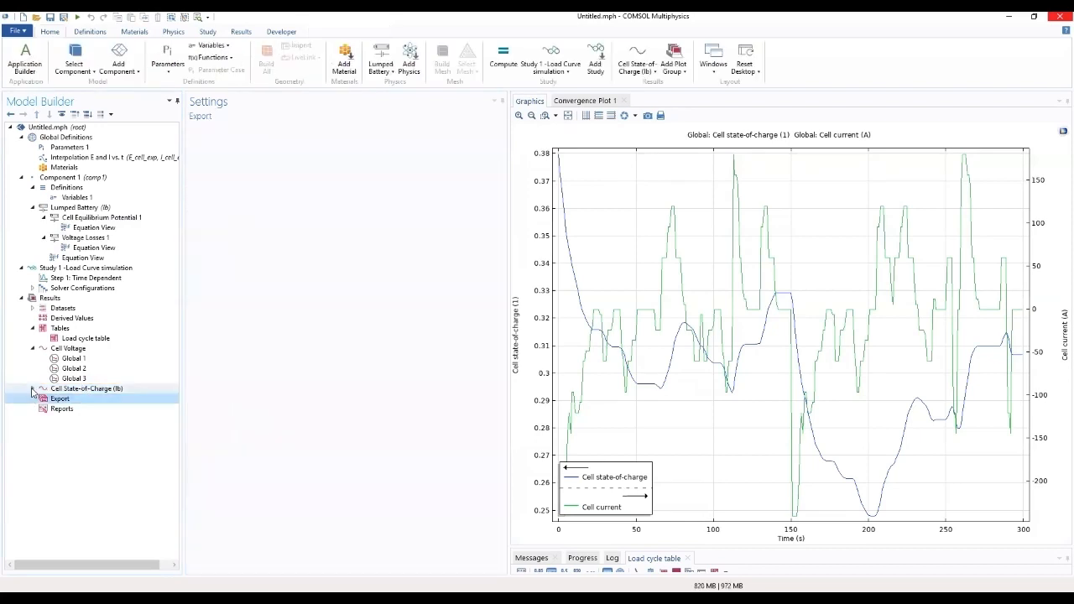
pyautogui.click(32, 390)
pyautogui.click(74, 390)
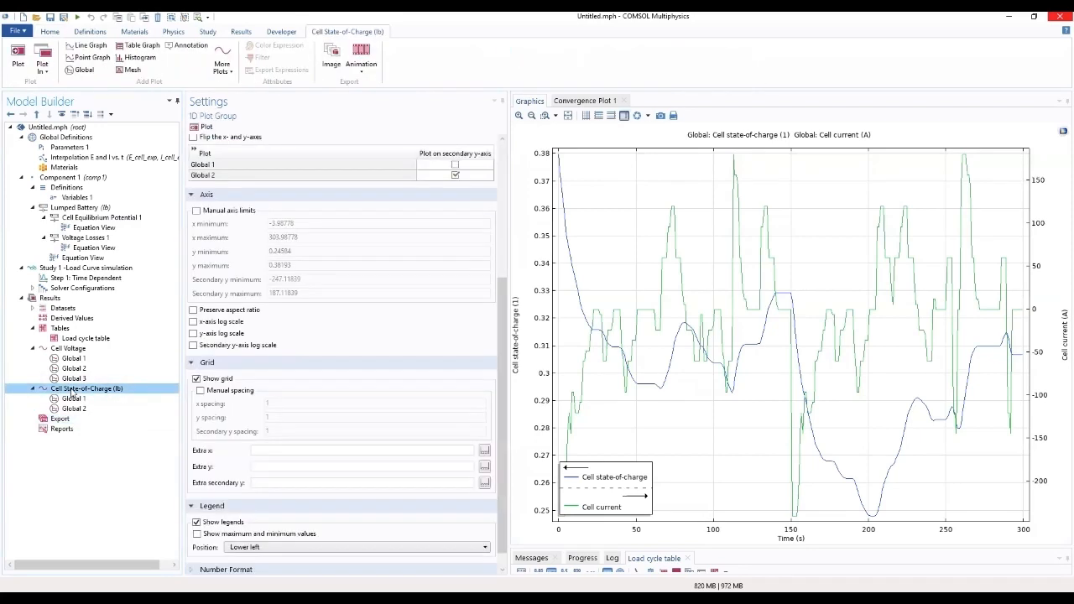
# Step: Add a 1D plot group to the Results and label it Voltage losses and load
pyautogui.click(50, 299)
pyautogui.rightClick(50, 299)
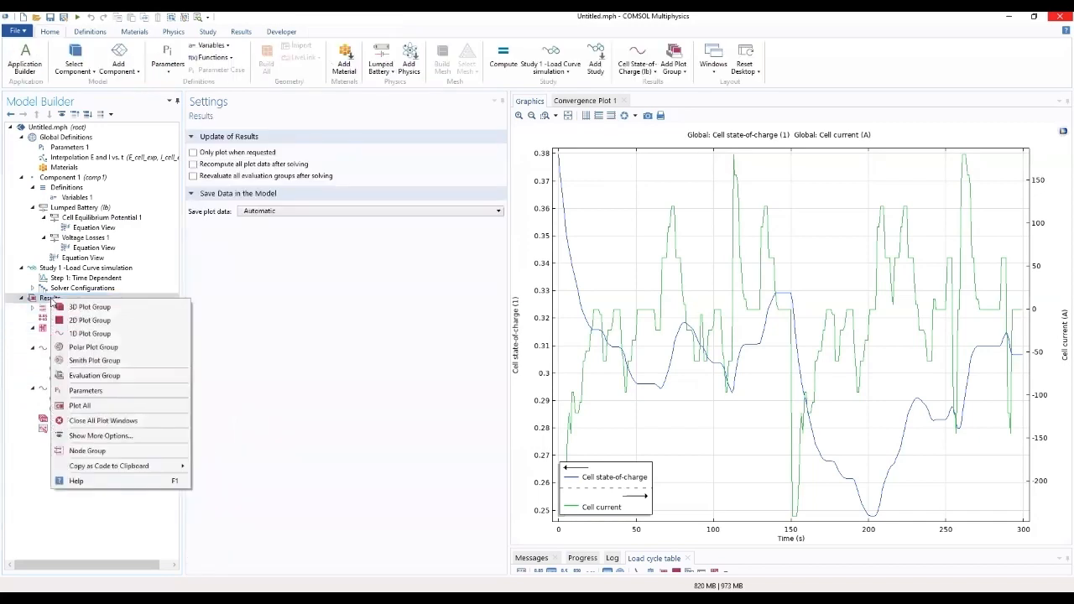
pyautogui.click(84, 334)
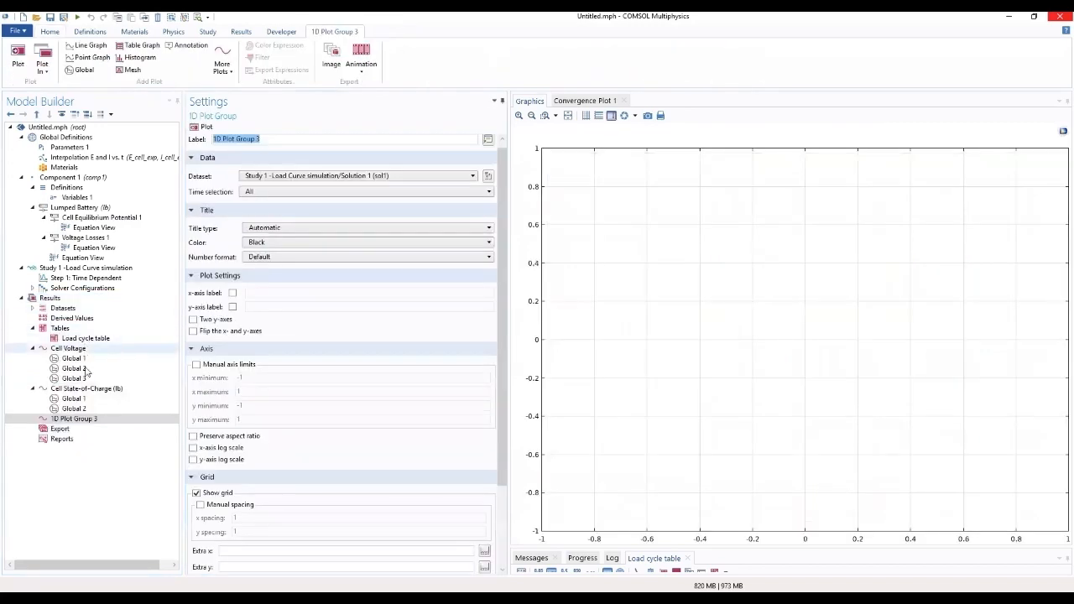
pyautogui.click(87, 419)
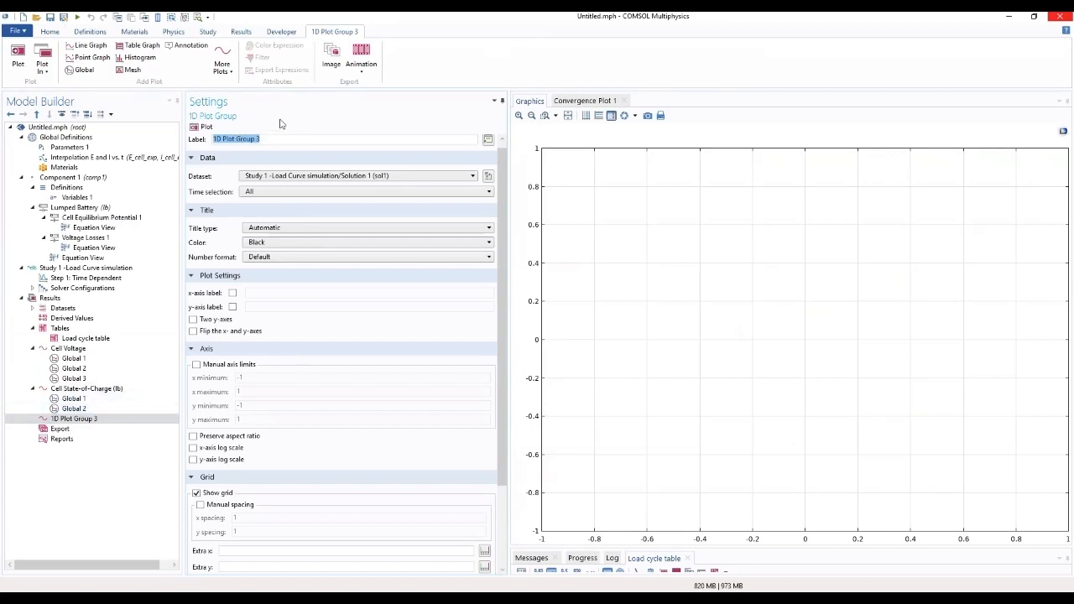
pyautogui.write('Vola')
pyautogui.press('BackSpace')
pyautogui.write('tage losses and load')
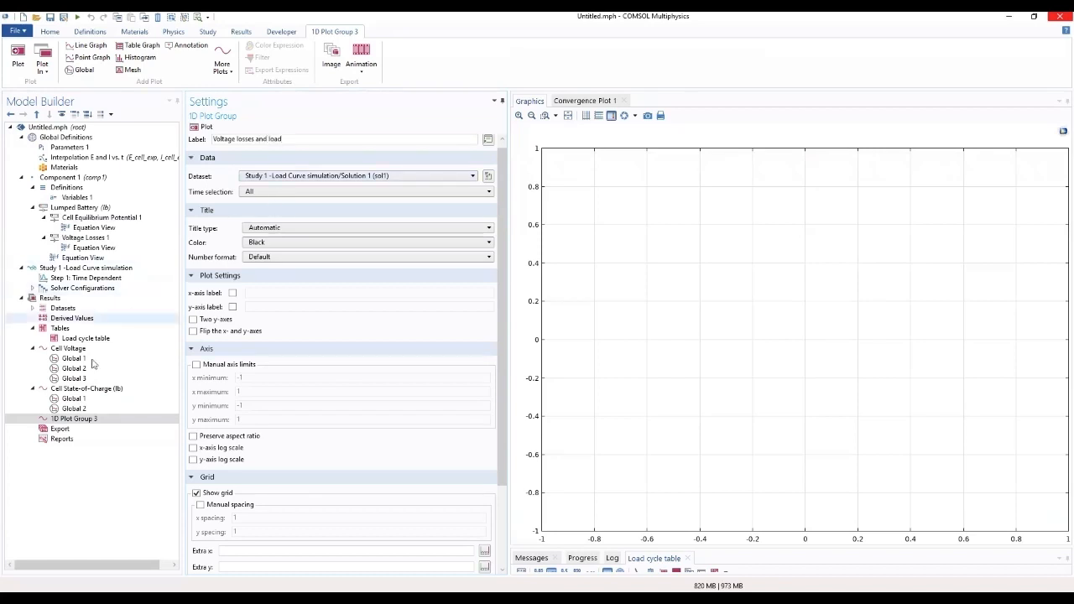
# Step: Add a Global plot to the Voltage losses and load group with the Ohmic overpotential lb.eta_ir as its y-axis expression
pyautogui.click(67, 420)
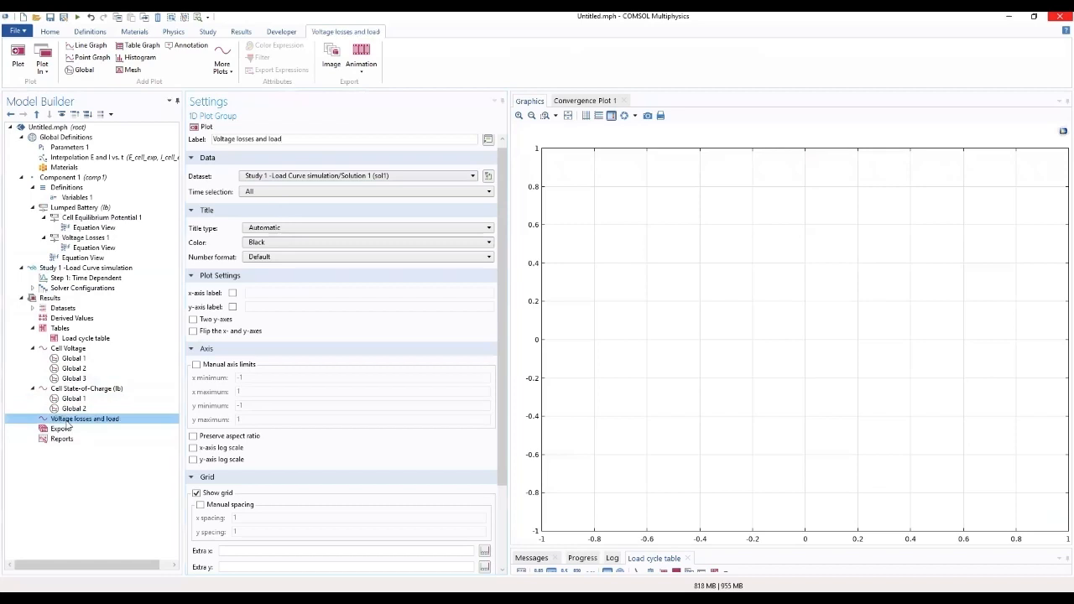
pyautogui.rightClick(68, 421)
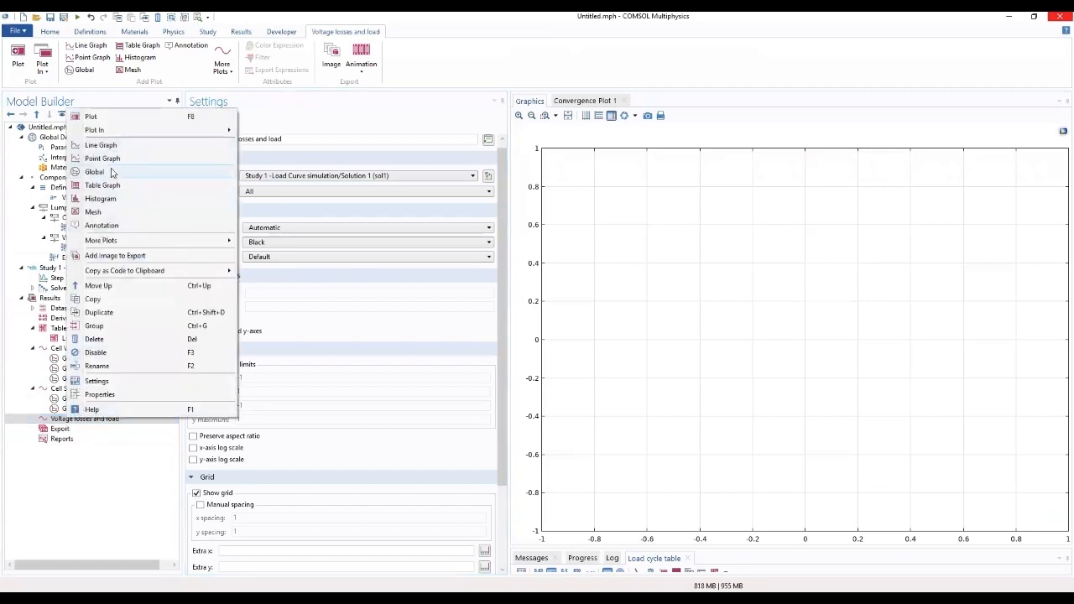
pyautogui.click(111, 173)
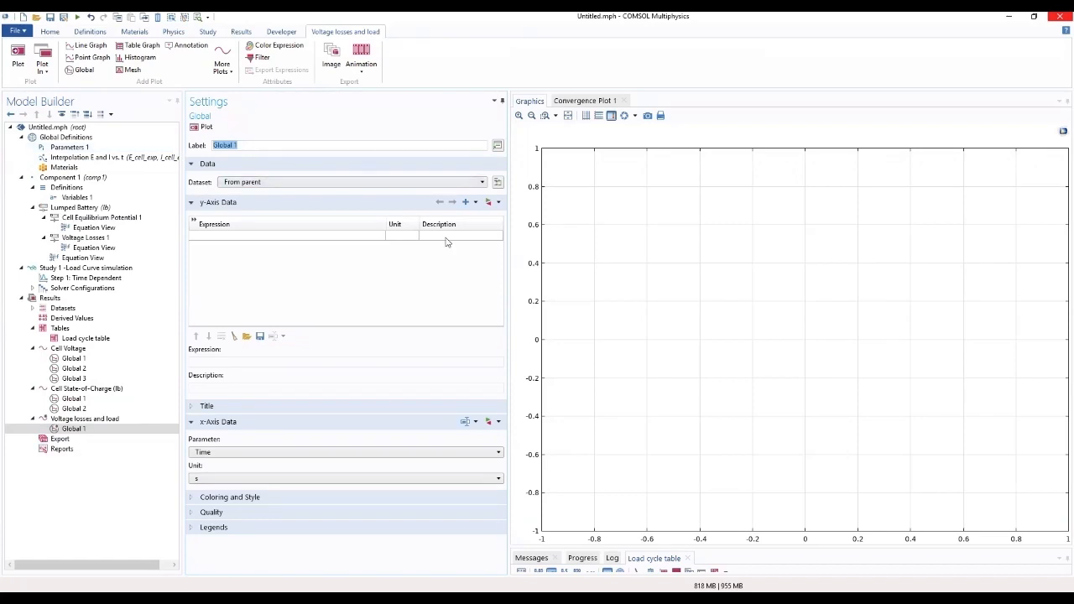
pyautogui.click(490, 204)
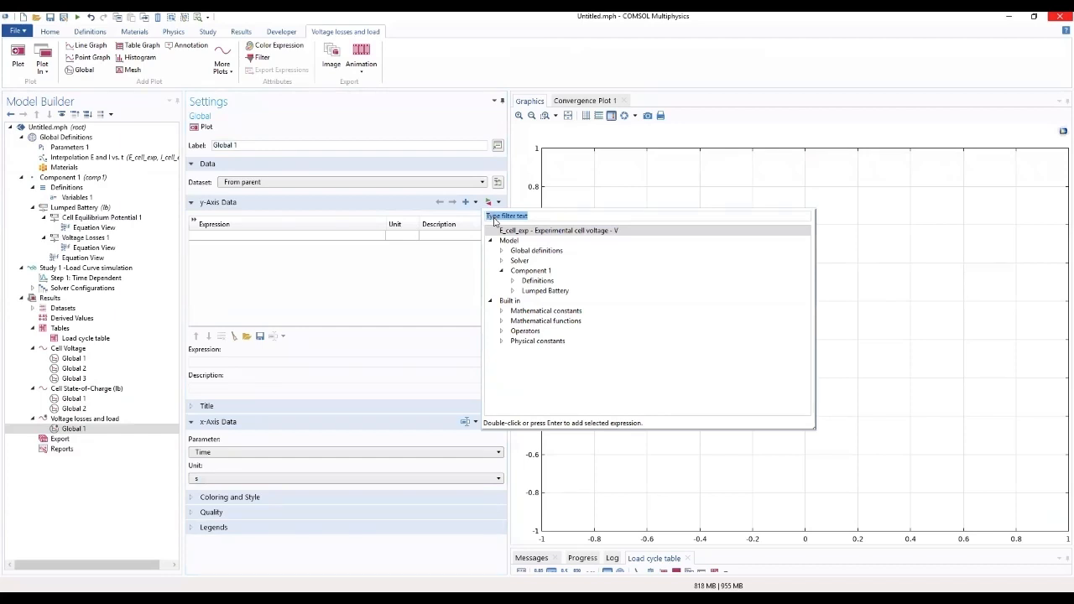
pyautogui.click(513, 290)
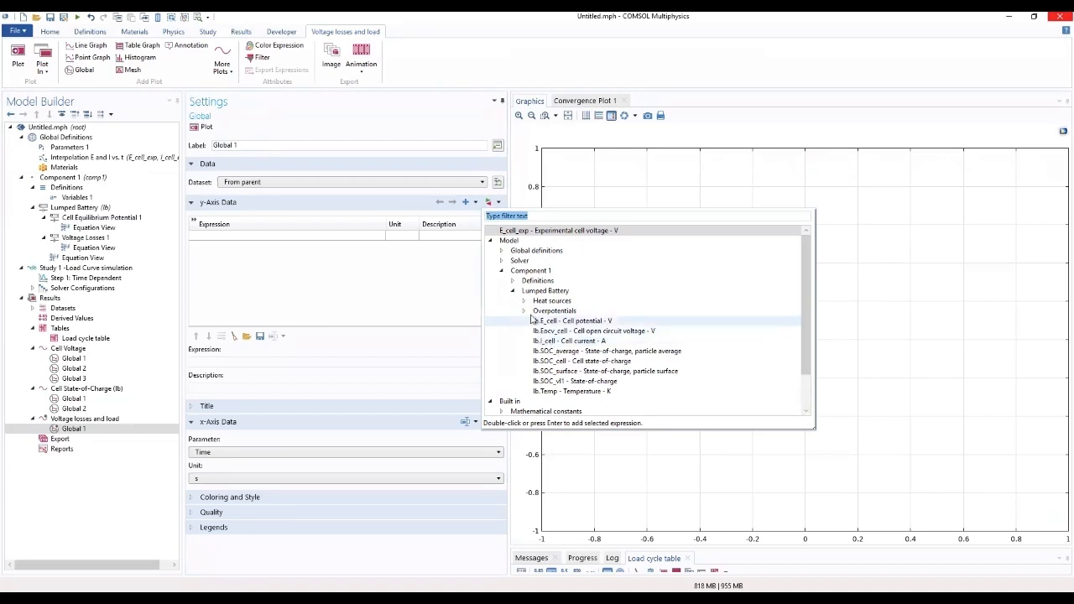
pyautogui.click(524, 311)
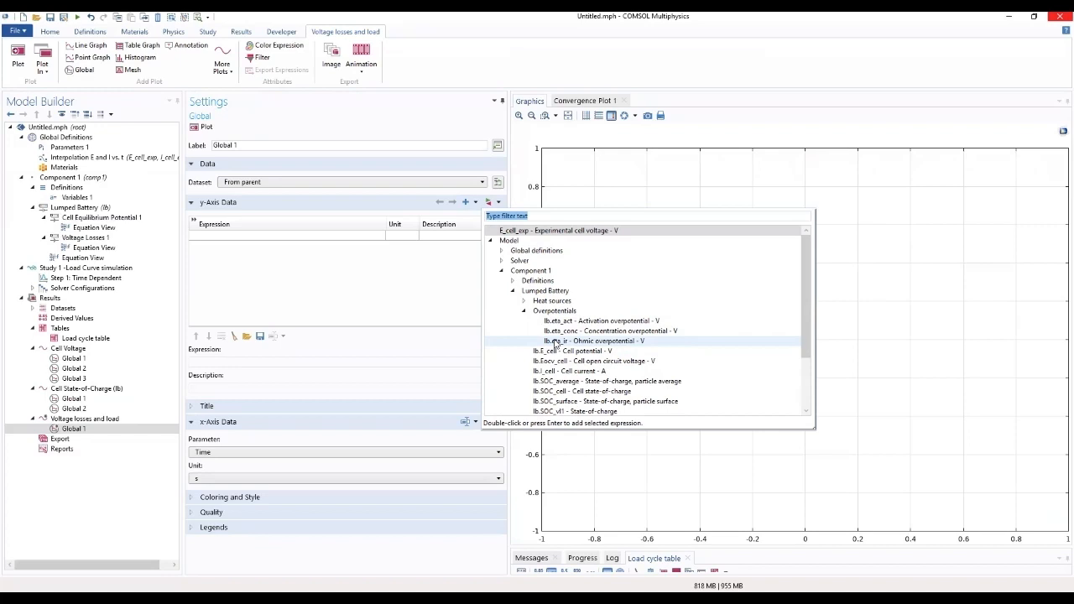
pyautogui.doubleClick(555, 342)
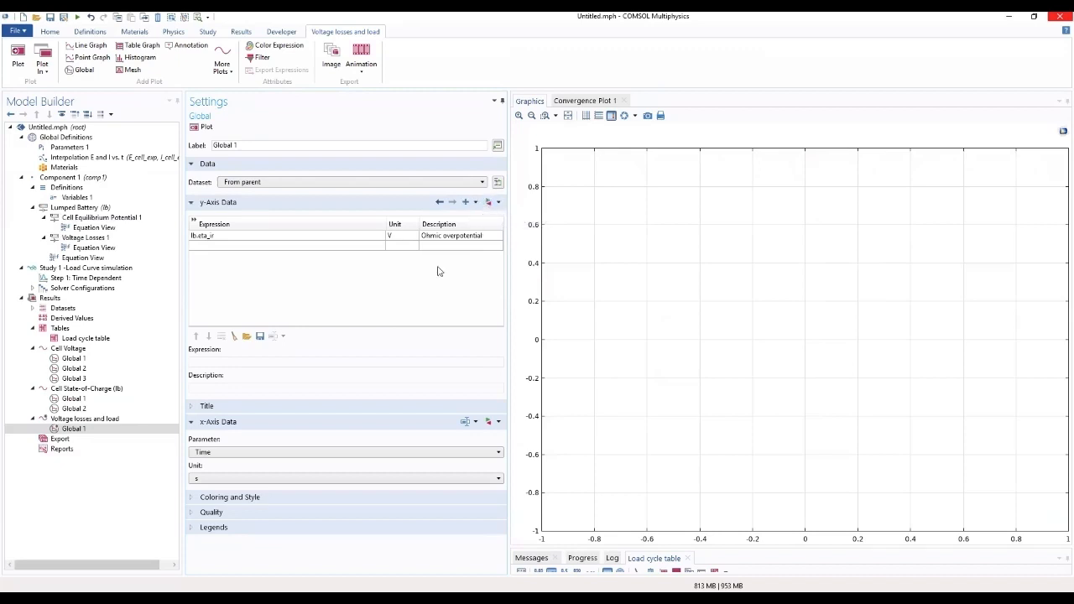
# Step: Add the activation overpotential lb.eta_act and the concentration overpotential lb.eta_conc to the y-axis expressions of the new Global 1
pyautogui.click(467, 203)
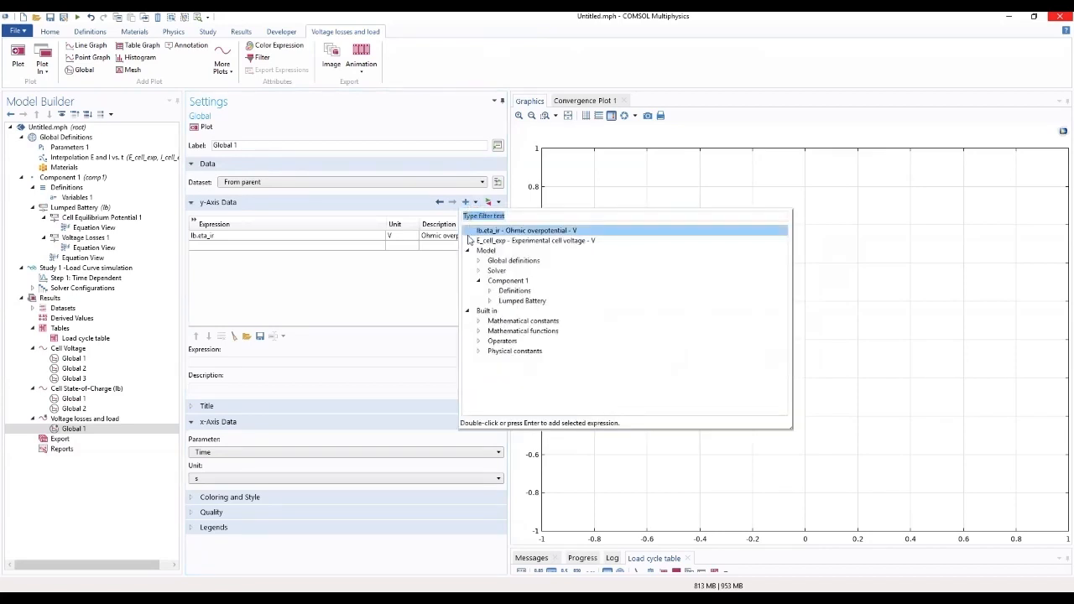
pyautogui.click(490, 301)
pyautogui.click(501, 322)
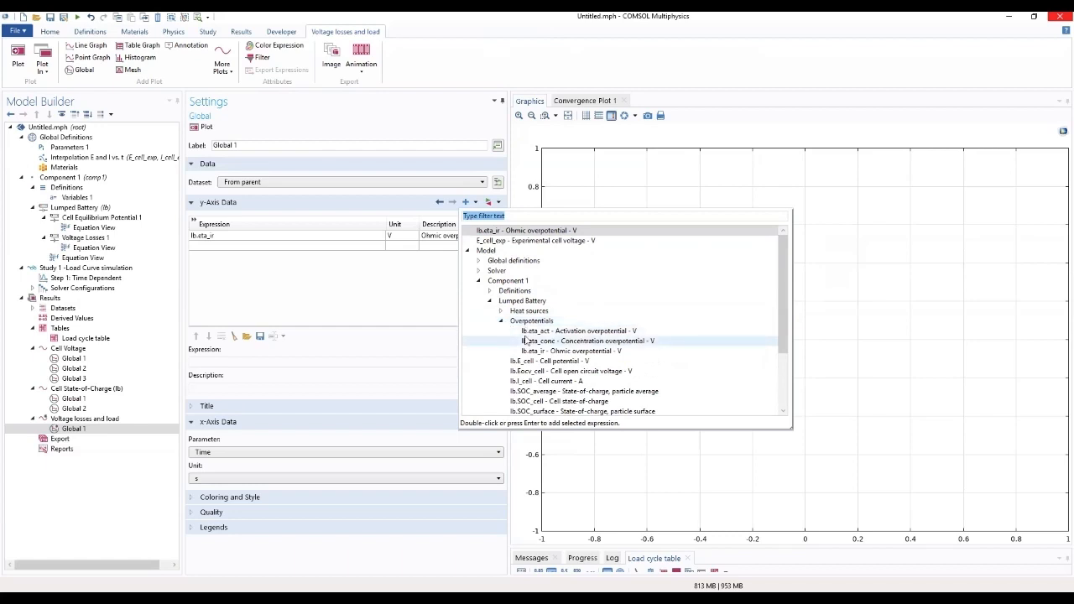
pyautogui.doubleClick(539, 331)
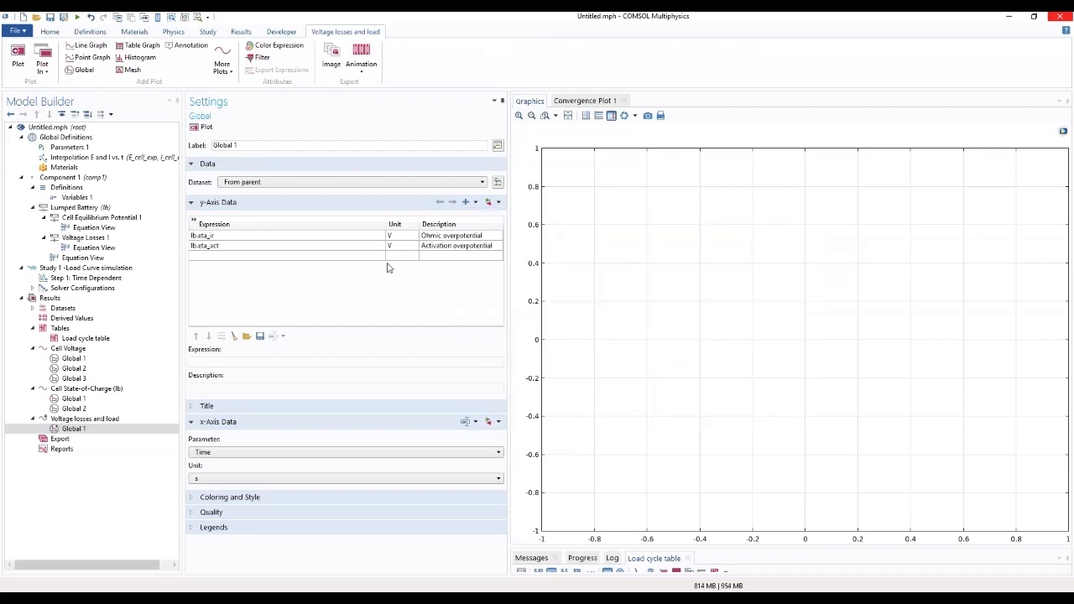
pyautogui.click(475, 204)
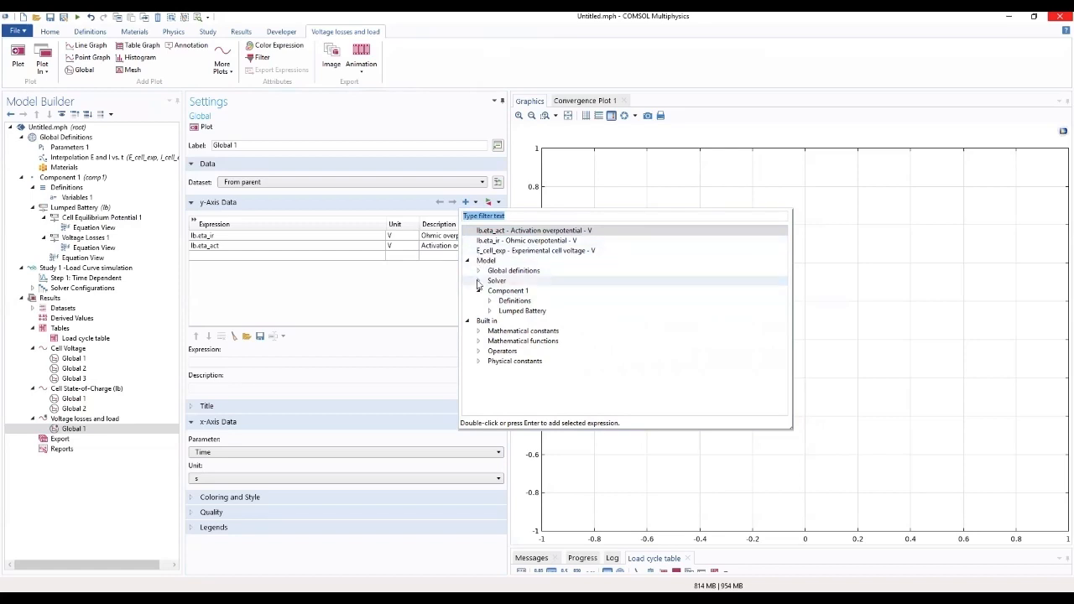
pyautogui.click(490, 312)
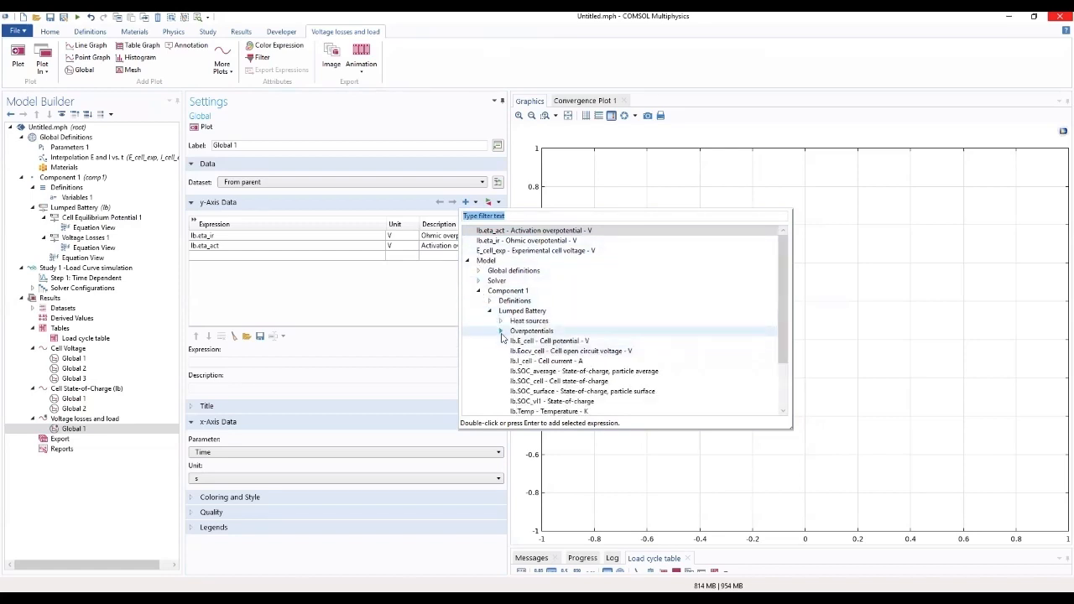
pyautogui.click(501, 332)
pyautogui.doubleClick(547, 353)
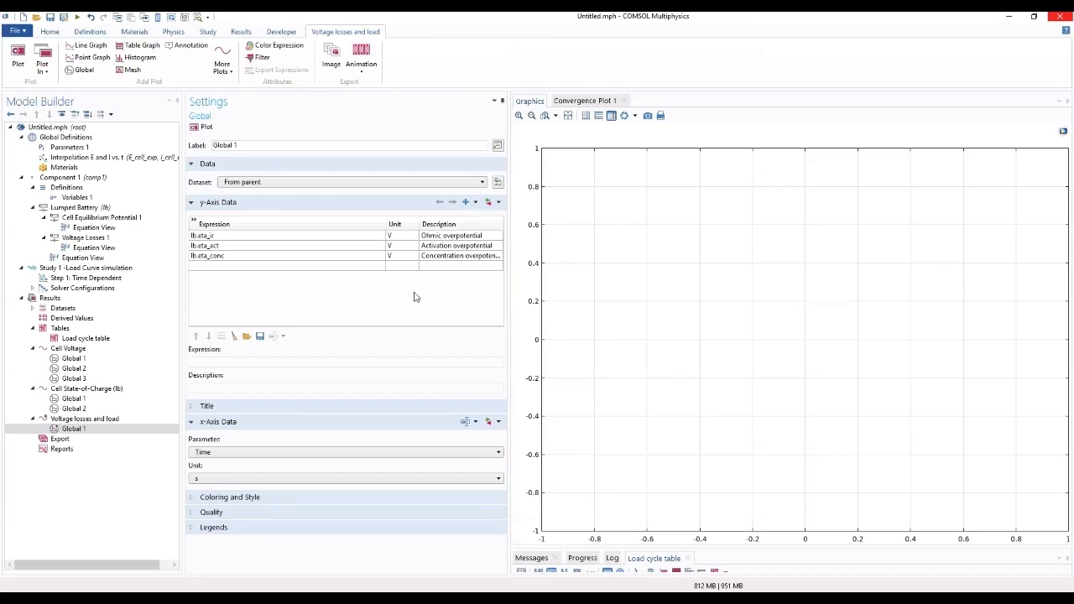
# Step: Try the expression t as the x-axis data of Global 1, and switch the parameter back to Time
pyautogui.click(257, 411)
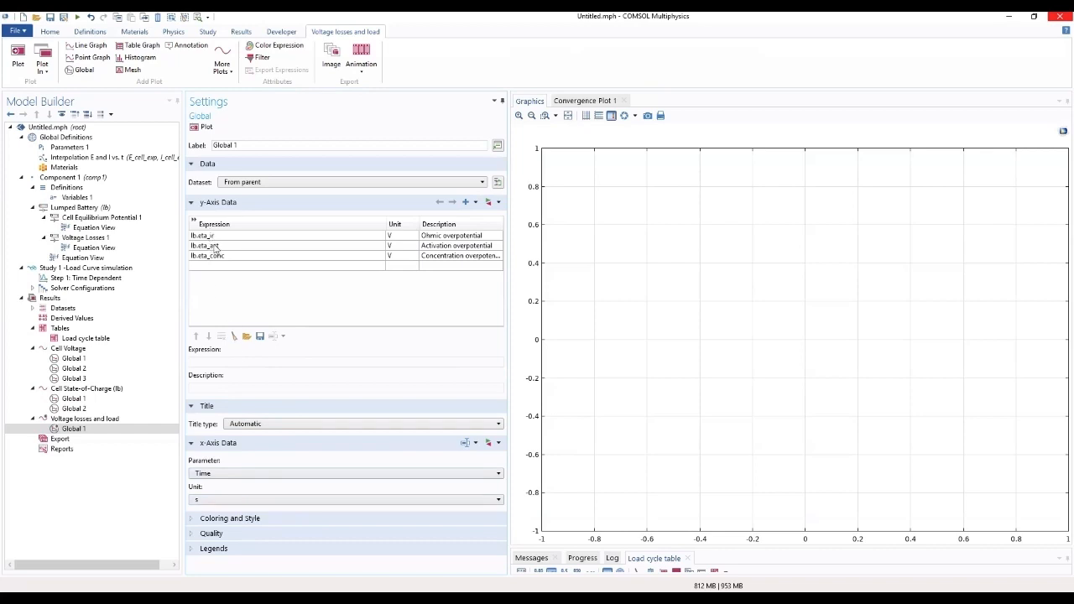
pyautogui.click(218, 475)
pyautogui.click(225, 514)
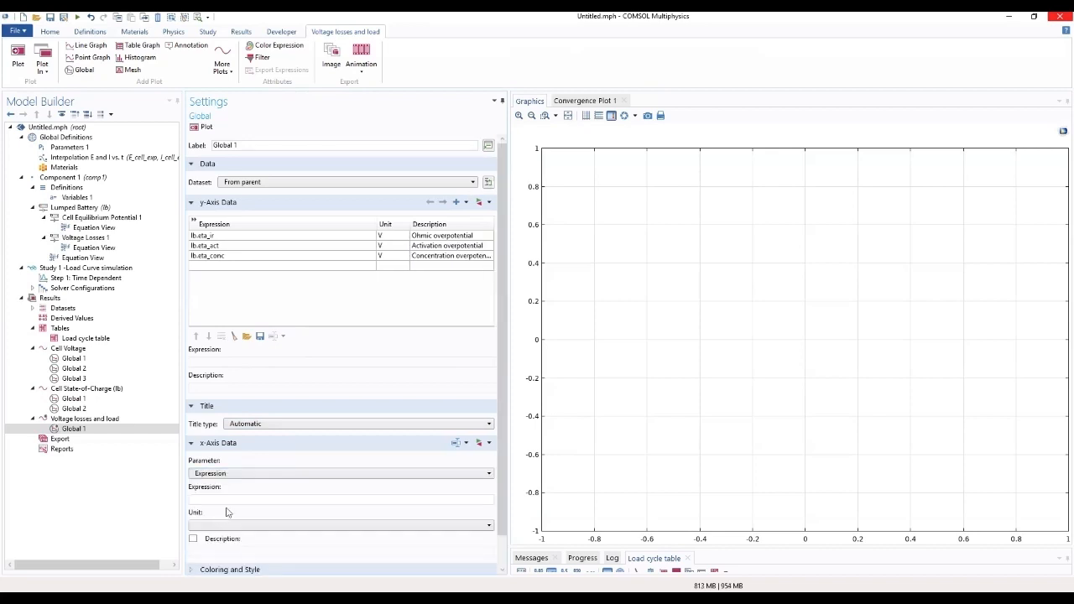
pyautogui.click(240, 497)
pyautogui.write('t')
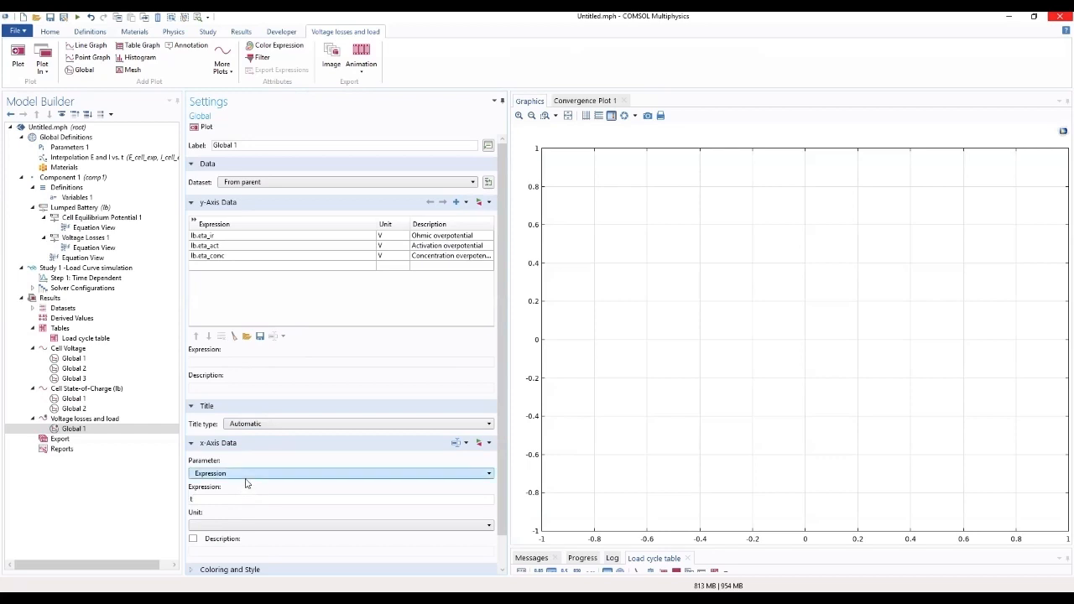
pyautogui.click(246, 480)
pyautogui.click(245, 483)
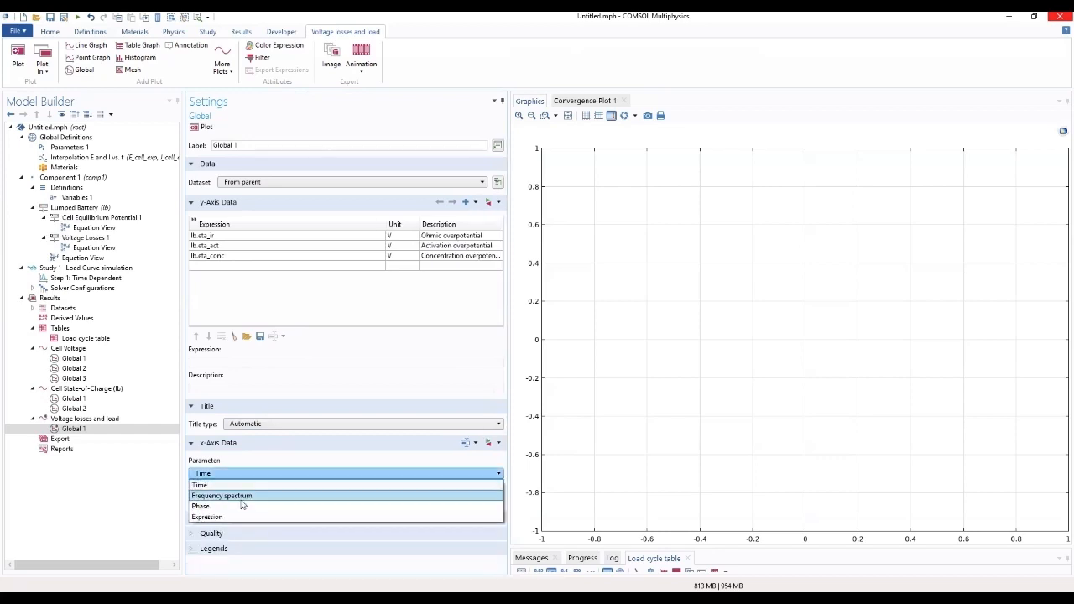
# Step: Set the x-axis parameter of Global 1 to Expression with t and plot the three overpotentials
pyautogui.click(238, 506)
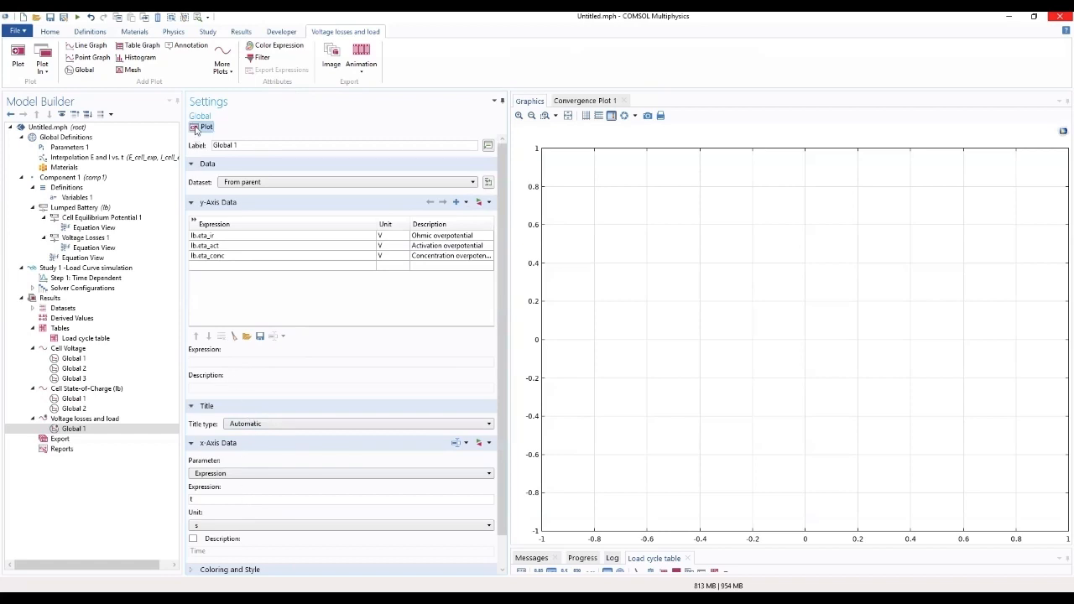
pyautogui.click(198, 127)
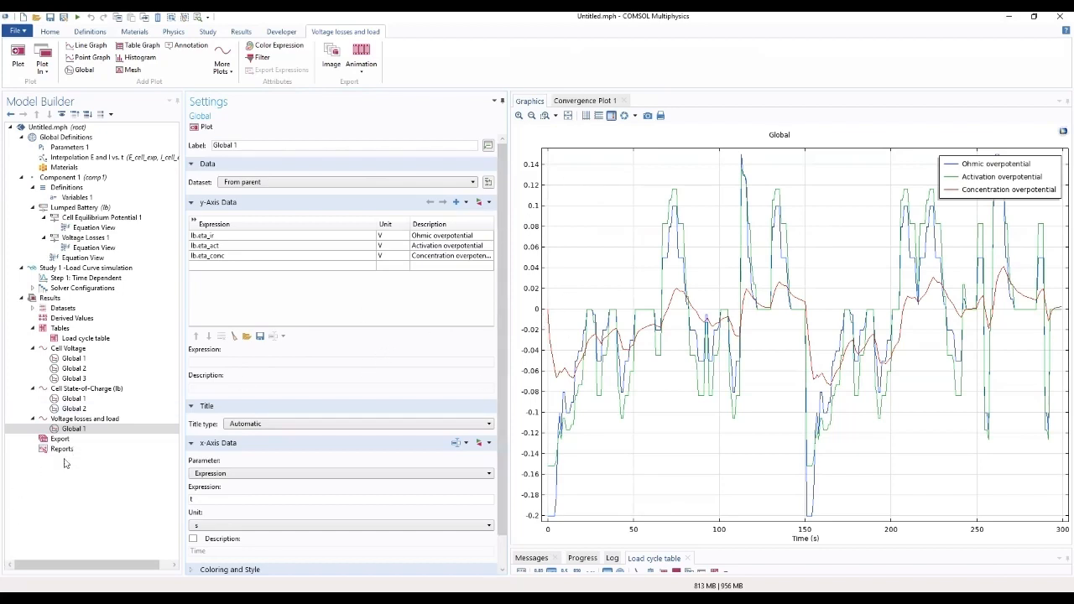
# Step: Add a second Global plot to Voltage losses and load with the cell current lb.I_cell as y-axis expression and Time as x-axis parameter
pyautogui.rightClick(78, 418)
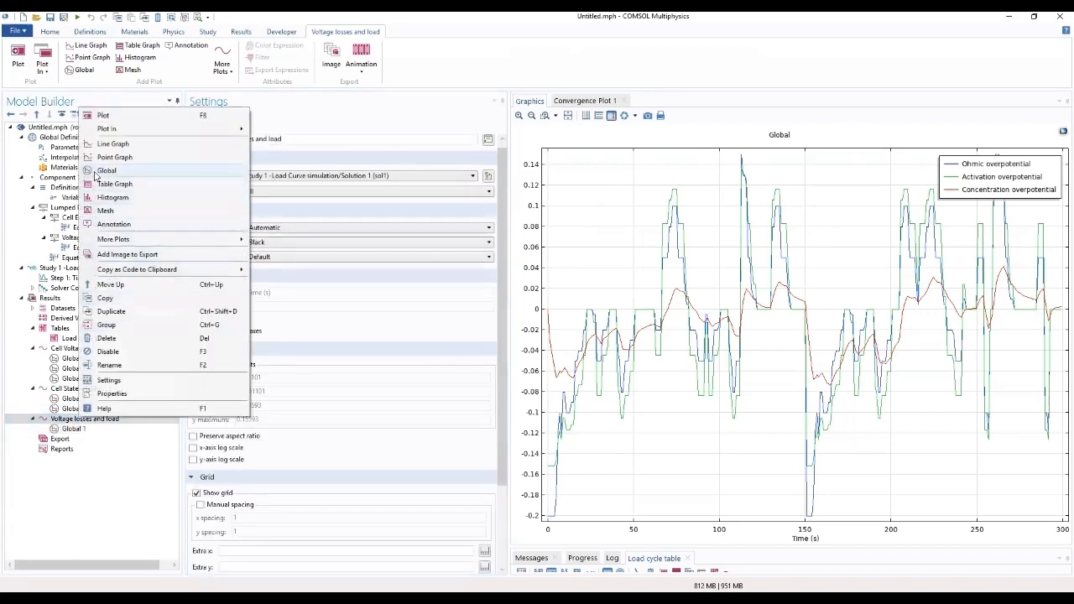
pyautogui.click(101, 170)
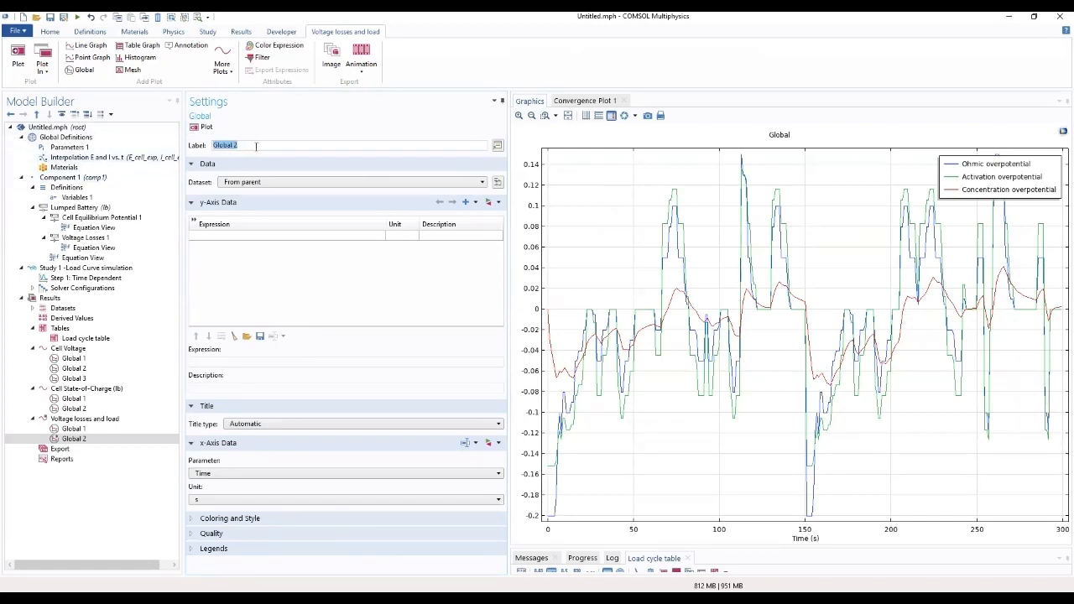
pyautogui.click(490, 202)
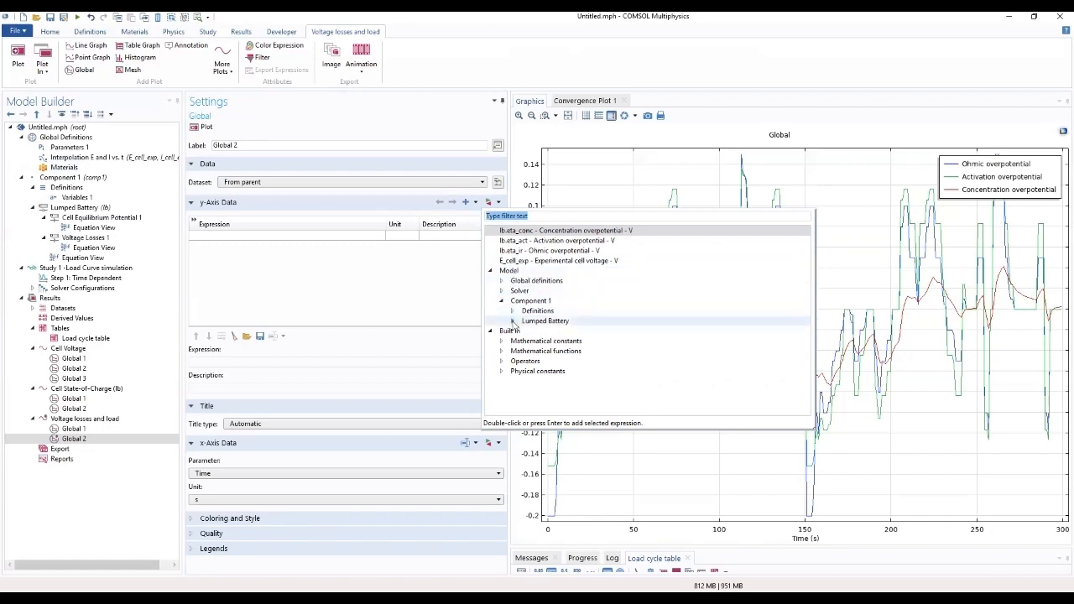
pyautogui.click(512, 321)
pyautogui.scroll(-2, 525, 335)
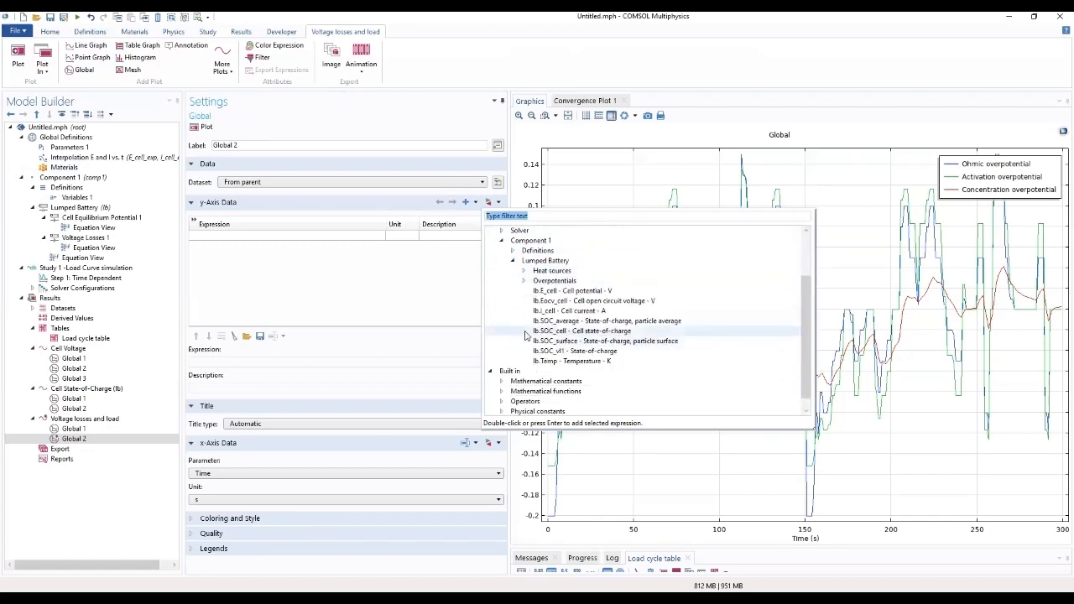
pyautogui.click(523, 282)
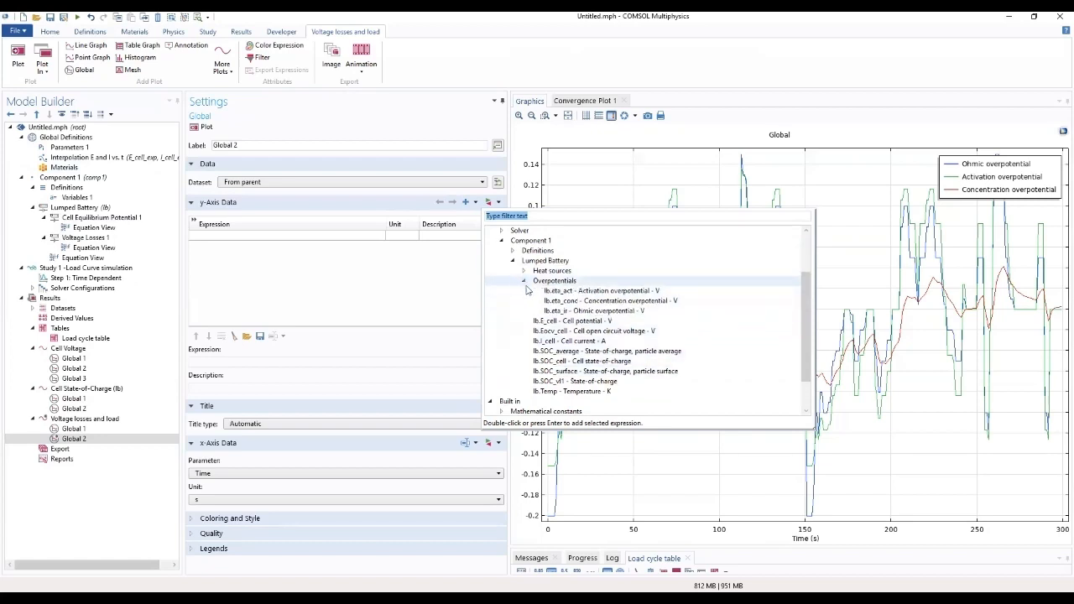
pyautogui.click(548, 343)
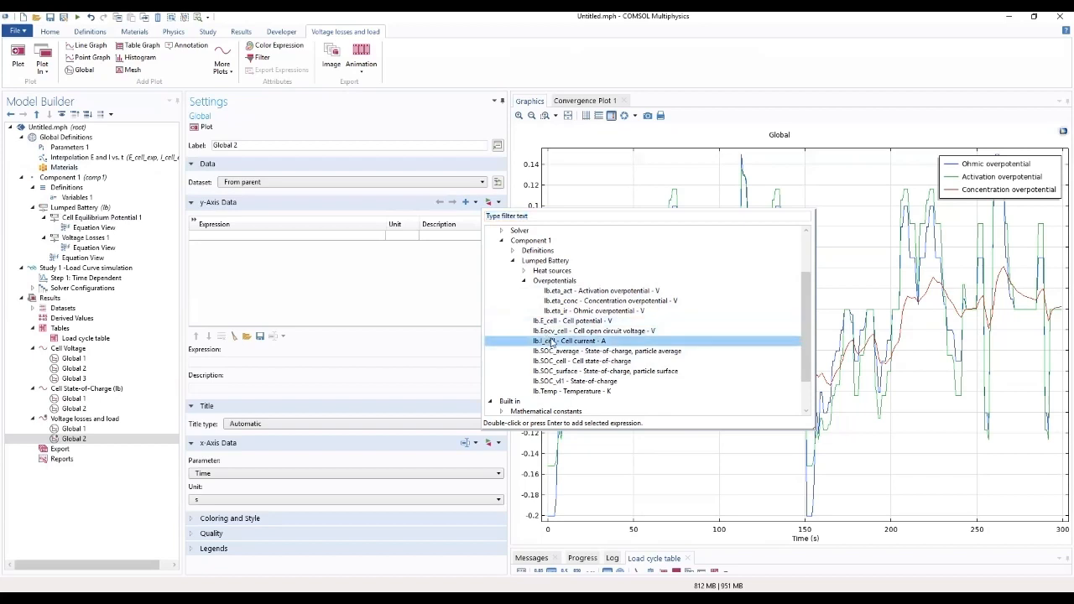
pyautogui.doubleClick(551, 341)
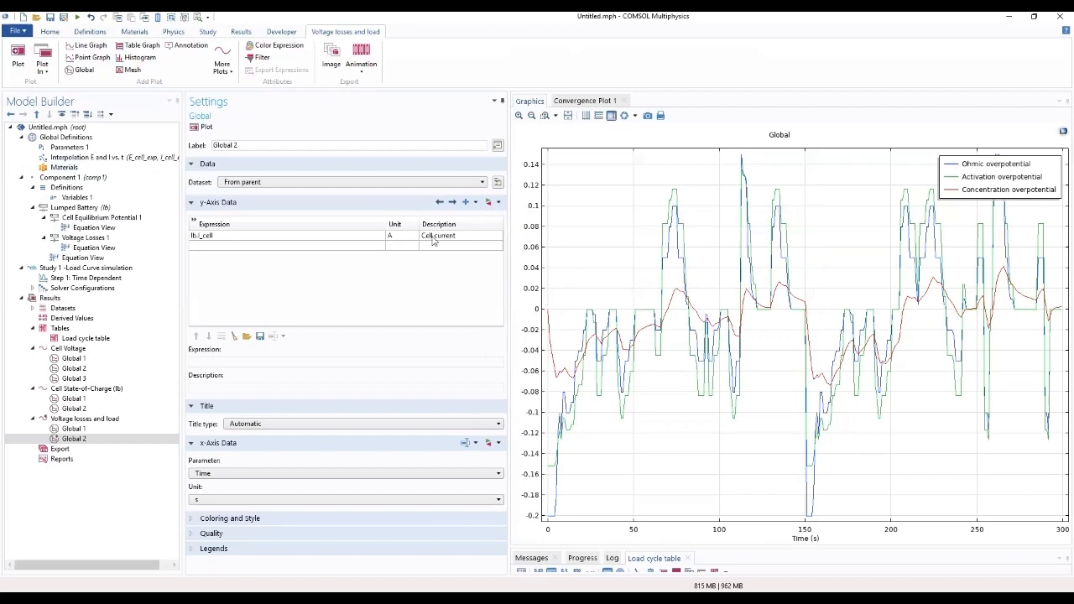
pyautogui.click(220, 474)
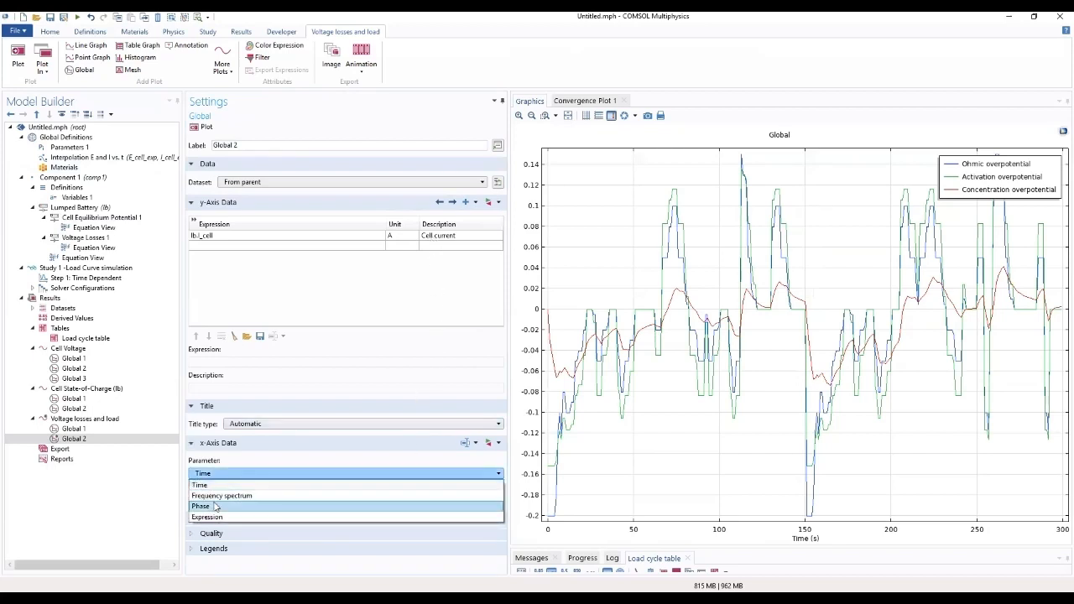
pyautogui.click(205, 485)
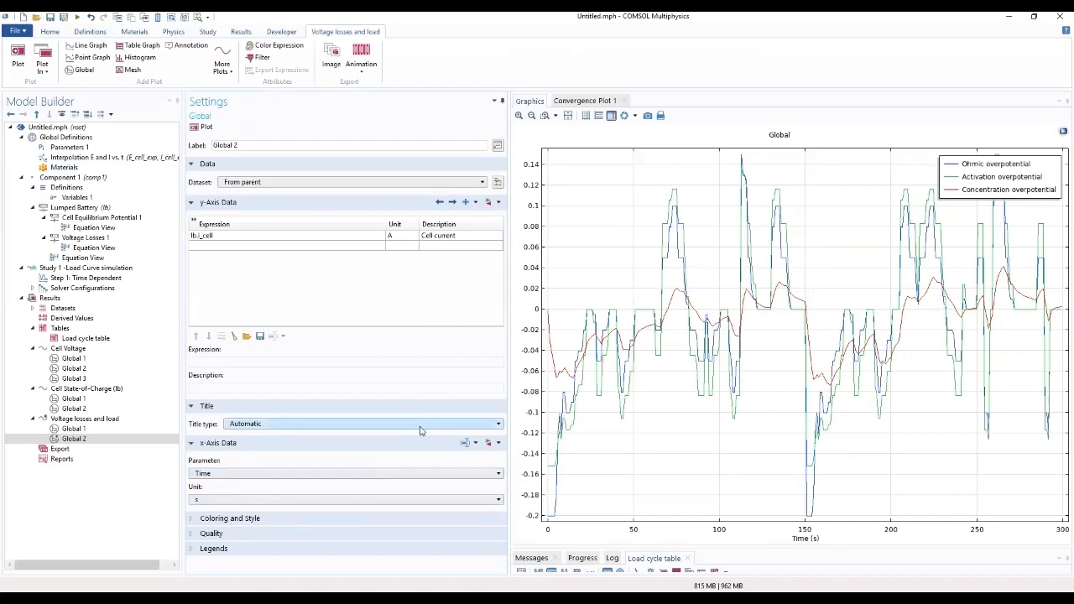
# Step: Style the cell current curve of Global 2 as a dotted black line and plot it
pyautogui.click(203, 534)
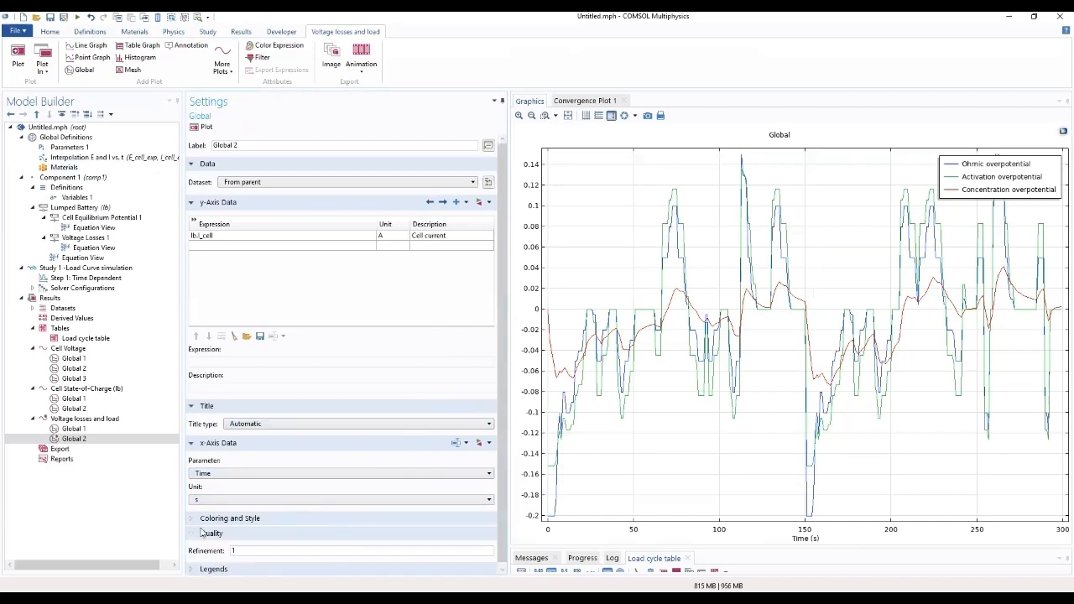
pyautogui.click(204, 519)
pyautogui.scroll(-2, 273, 541)
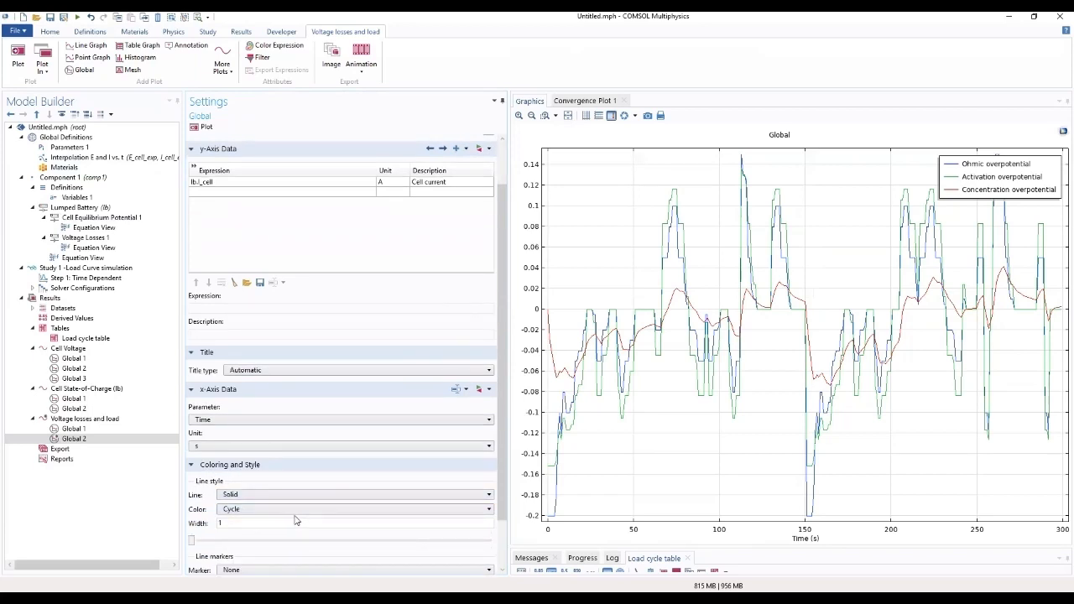
pyautogui.click(293, 496)
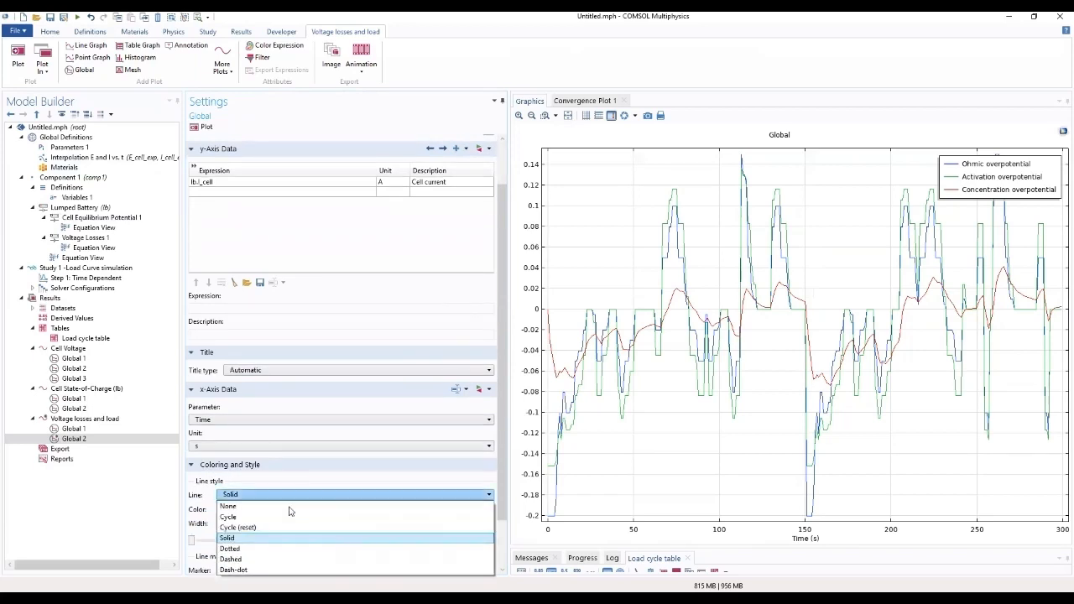
pyautogui.click(277, 553)
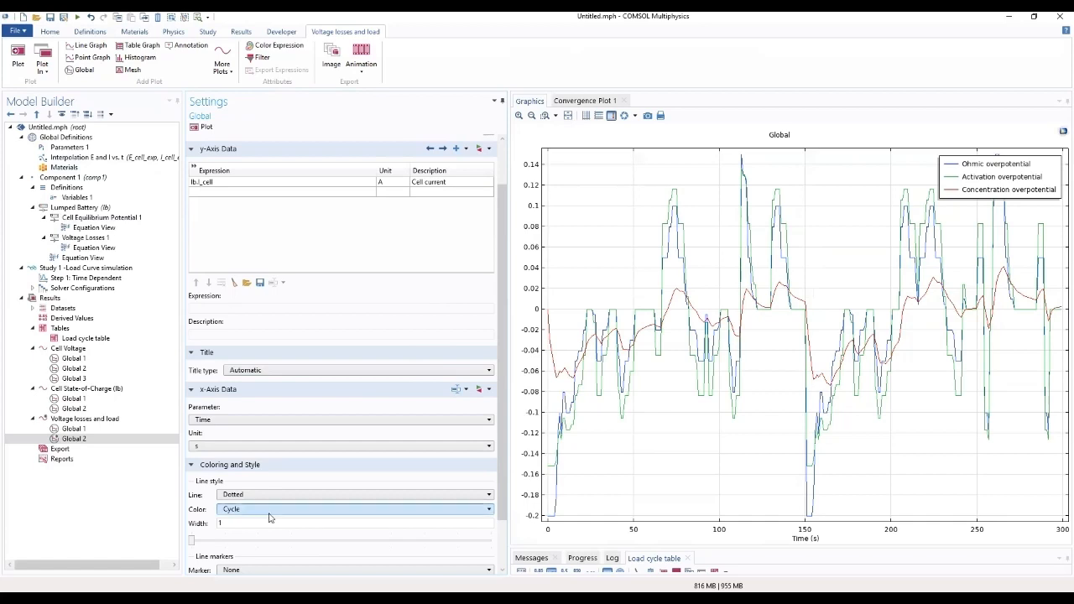
pyautogui.click(268, 509)
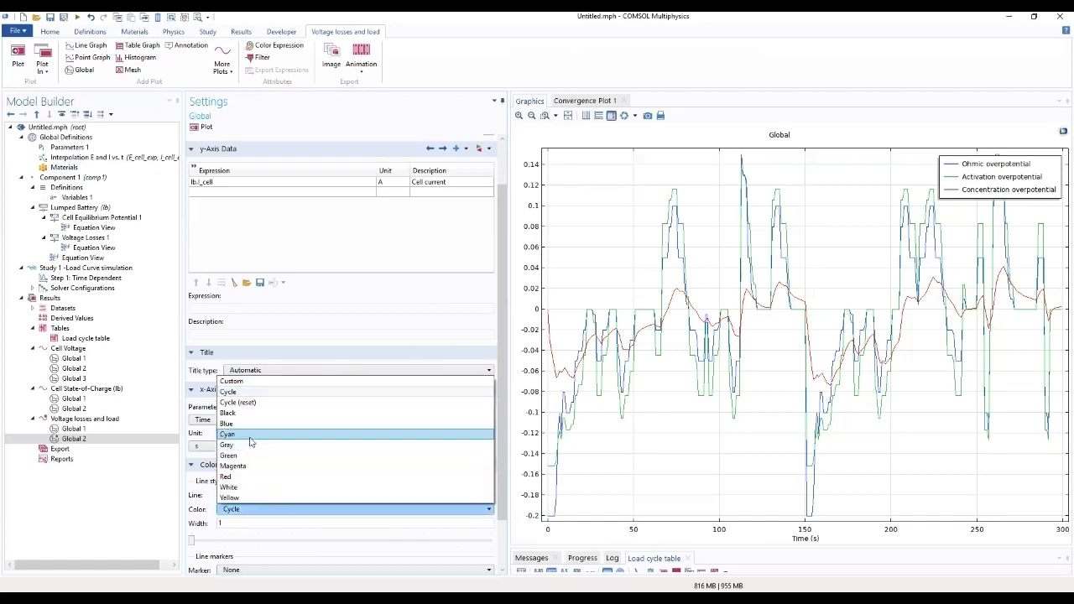
pyautogui.click(248, 413)
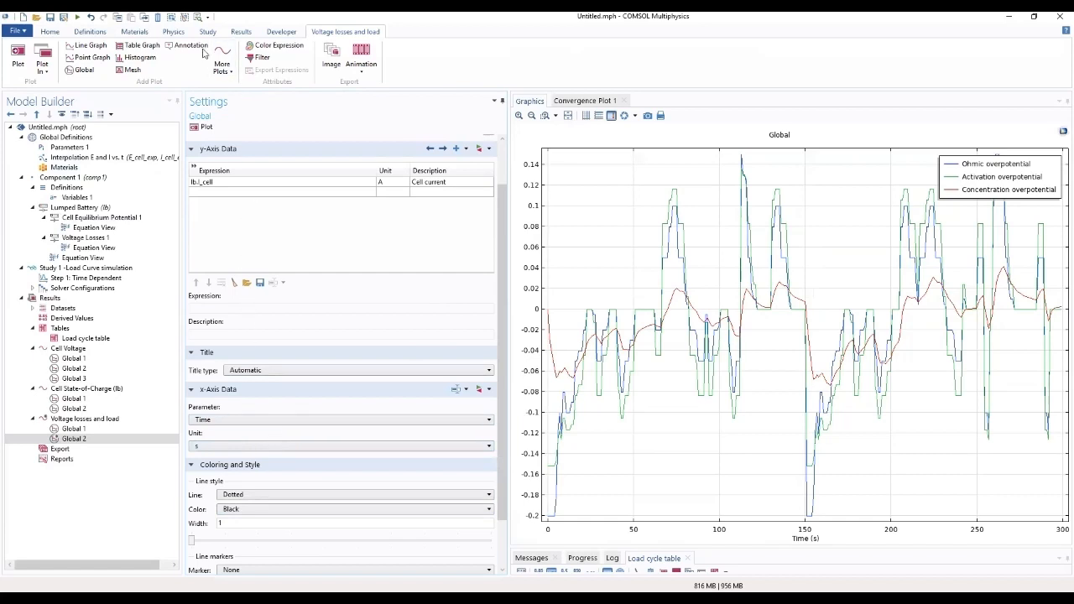
pyautogui.click(193, 130)
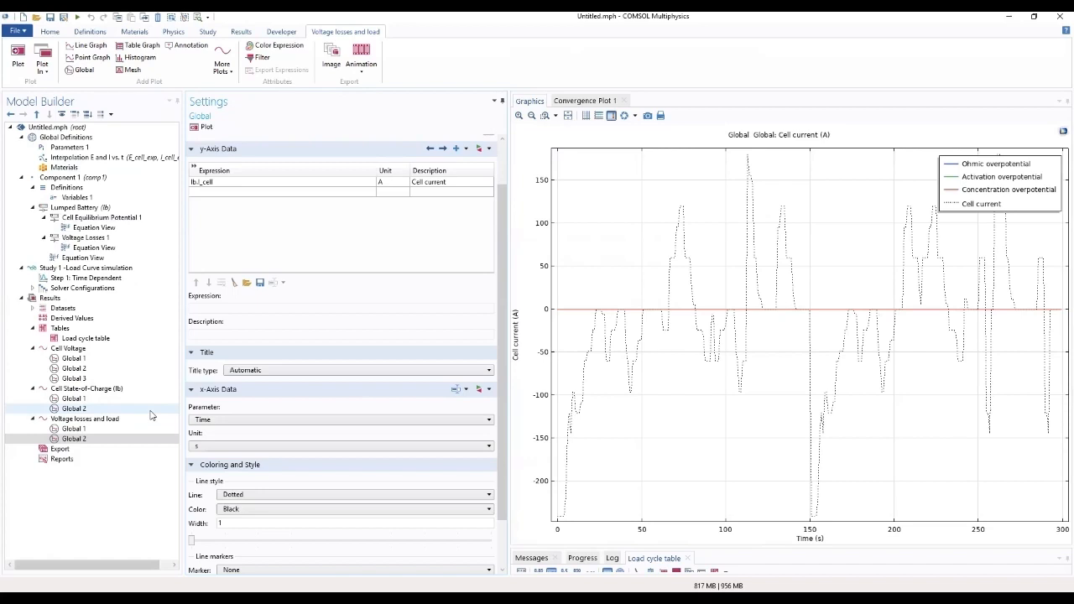
# Step: Set the title type of the Voltage losses and load plot group to None
pyautogui.click(120, 418)
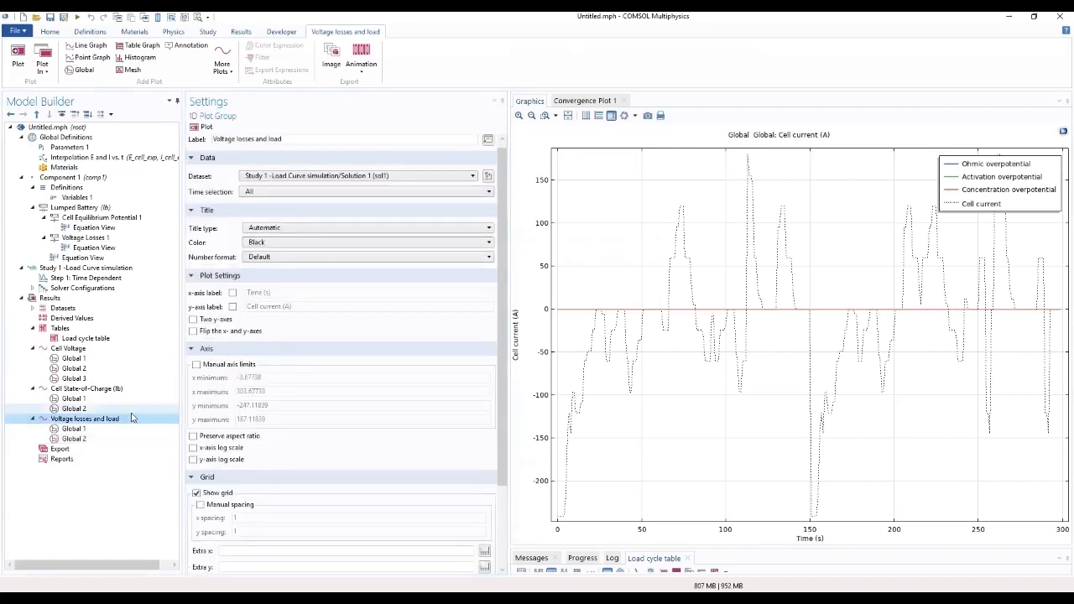
pyautogui.click(331, 234)
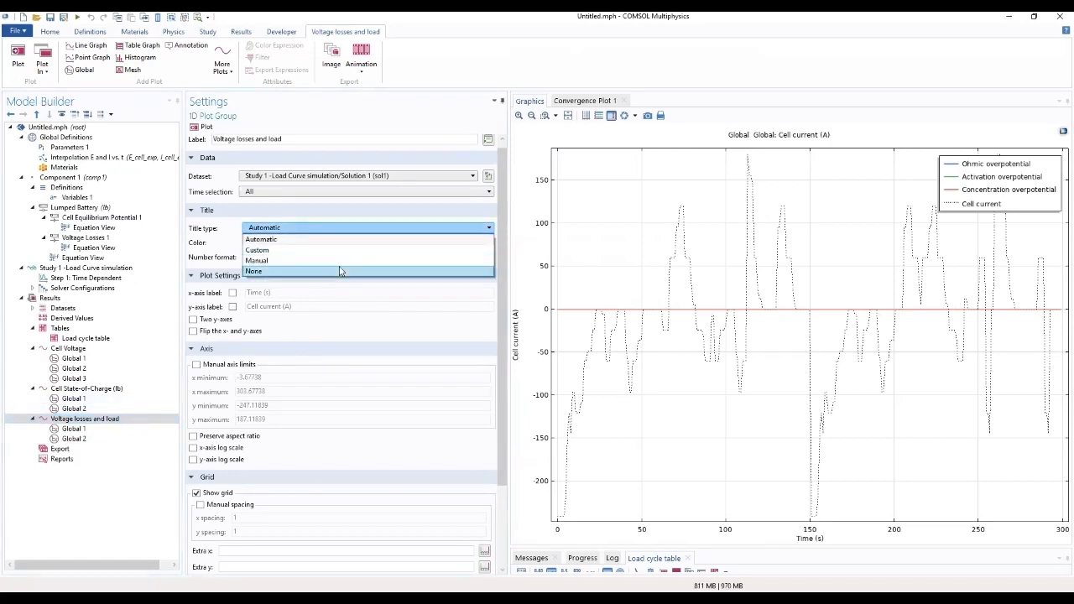
pyautogui.click(340, 270)
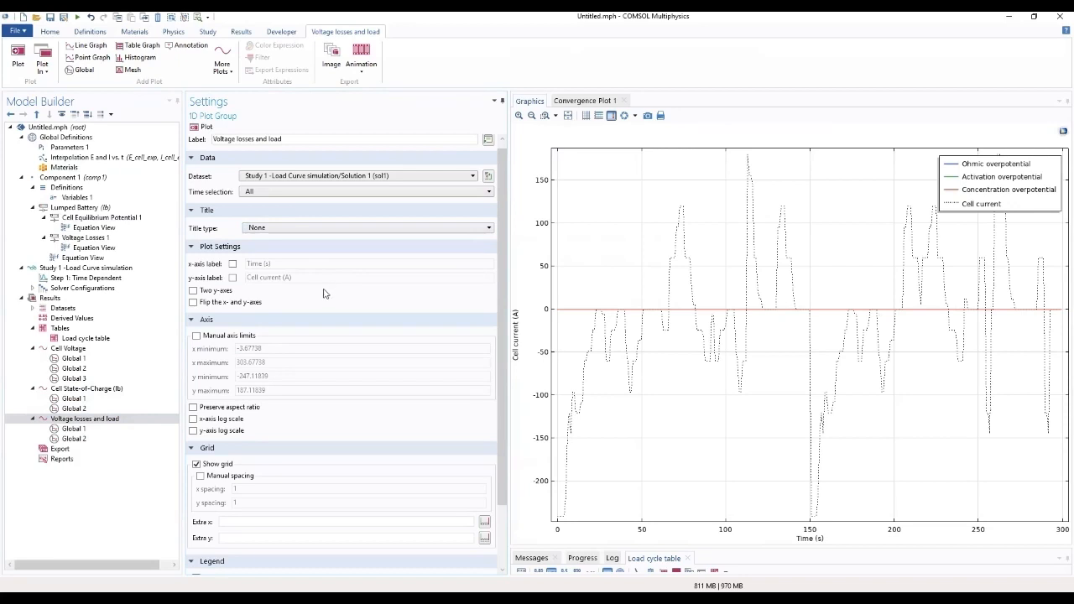
# Step: Enable a custom y-axis label for the Voltage losses and load group and set it to Overpotential (V)
pyautogui.click(233, 277)
pyautogui.moveTo(306, 274); pyautogui.dragTo(269, 280)
pyautogui.click(290, 277)
pyautogui.write('V')
pyautogui.moveTo(281, 275); pyautogui.dragTo(243, 279)
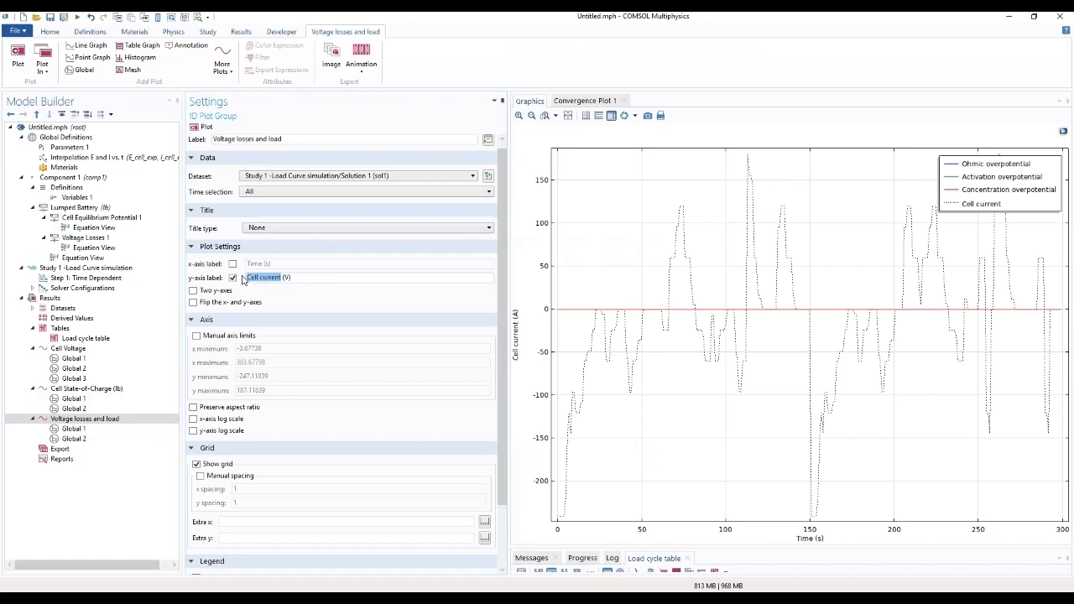
pyautogui.write('oVER')
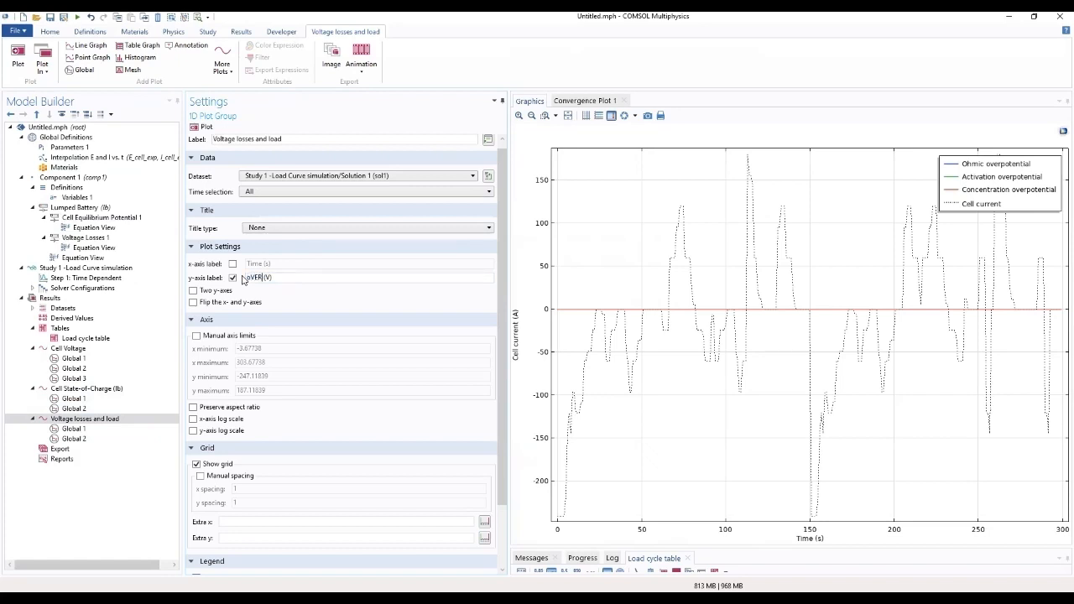
pyautogui.press('BackSpace')
pyautogui.press('BackSpace')
pyautogui.press('BackSpace')
pyautogui.press('BackSpace')
pyautogui.write('Overpotential')
pyautogui.press('Return')
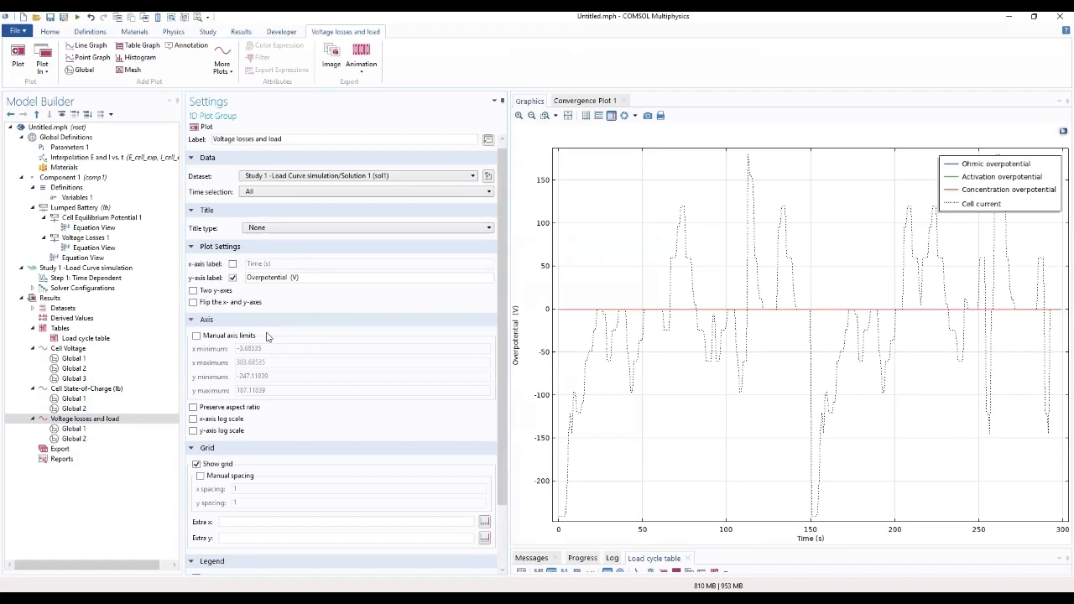
# Step: Enable two y-axes for the plot group, assign Global 2 to the secondary y-axis, and replot
pyautogui.click(193, 290)
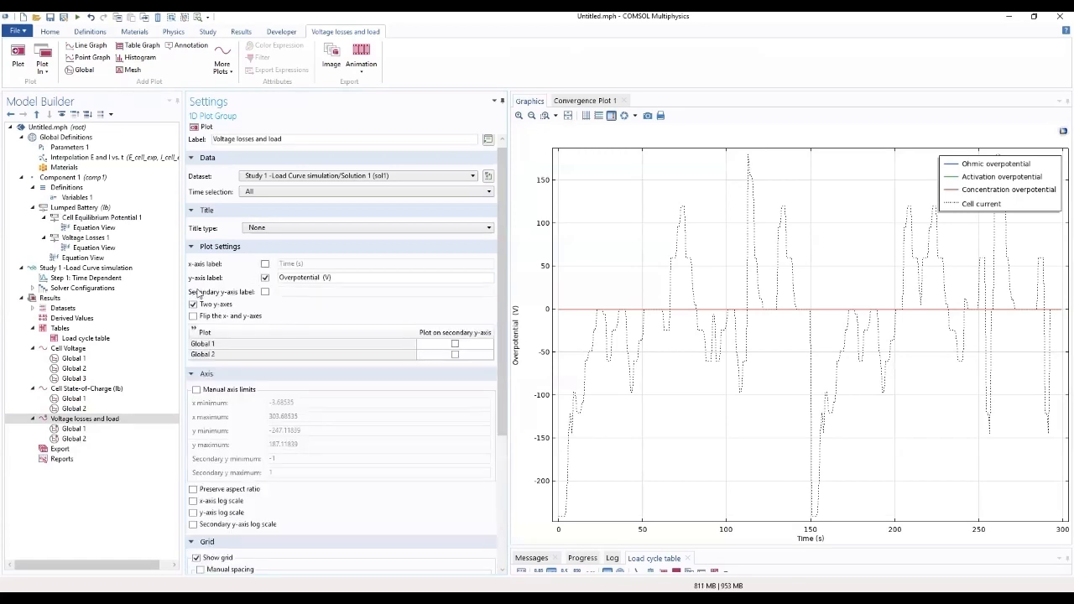
pyautogui.click(454, 355)
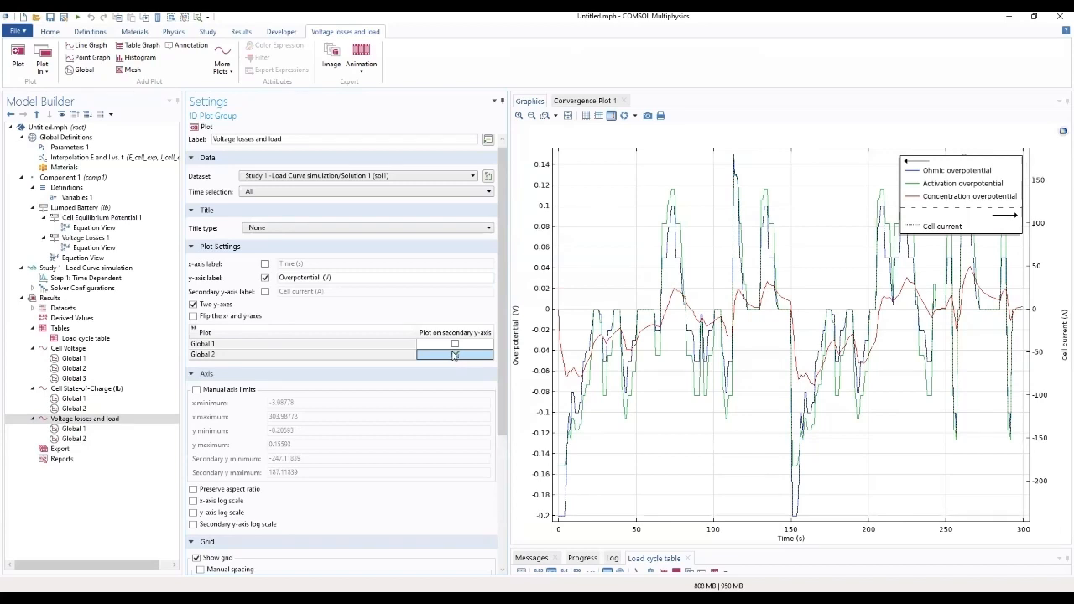
pyautogui.click(203, 128)
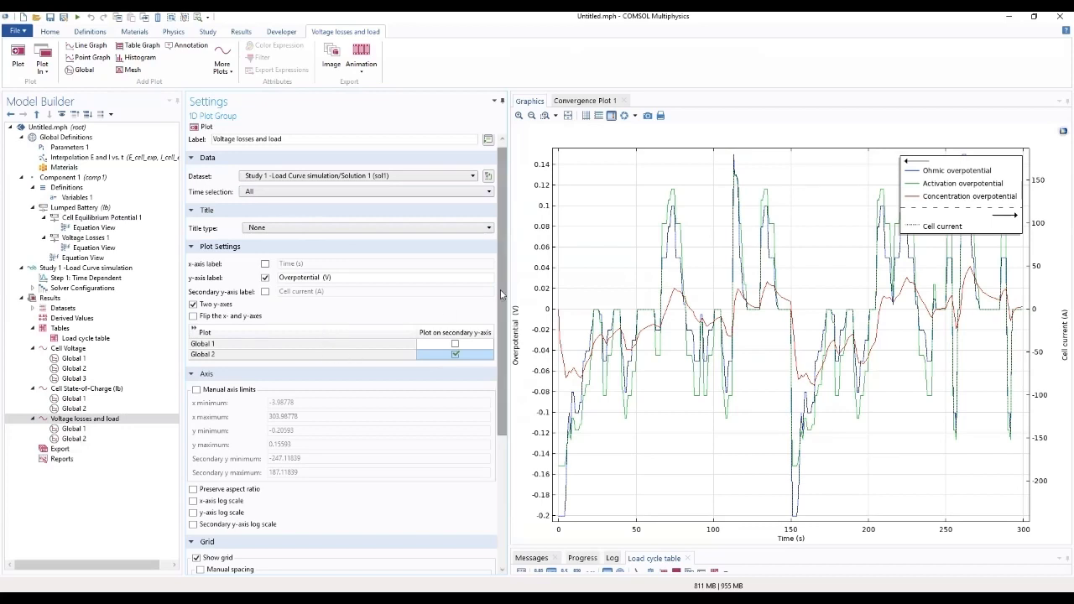
# Step: Enable manual axis limits for the Voltage losses and load group and set the x maximum to 305
pyautogui.moveTo(502, 294); pyautogui.dragTo(472, 369)
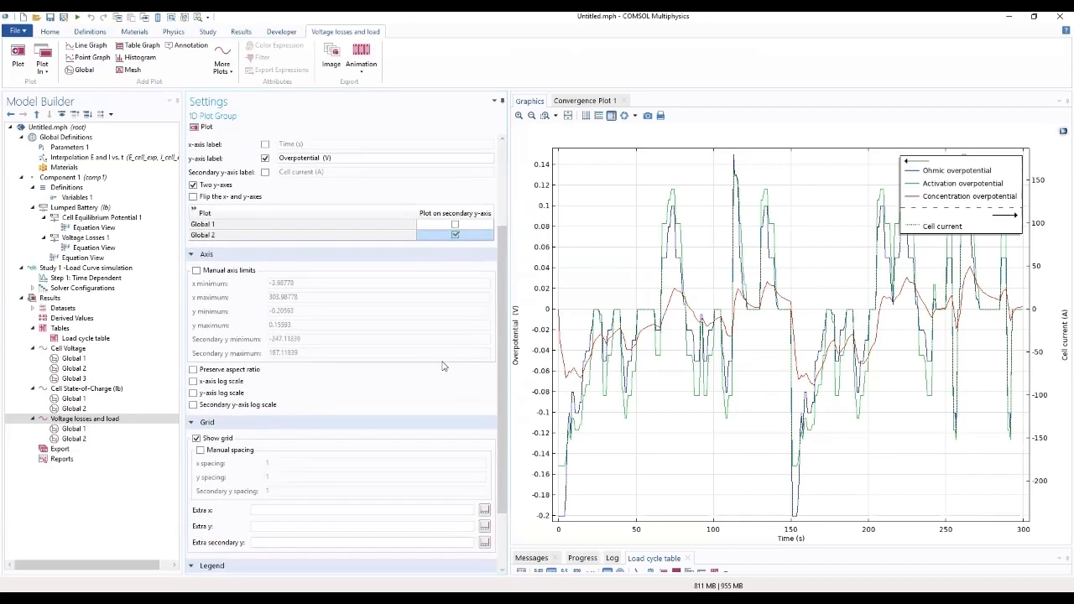
pyautogui.click(196, 270)
pyautogui.click(311, 286)
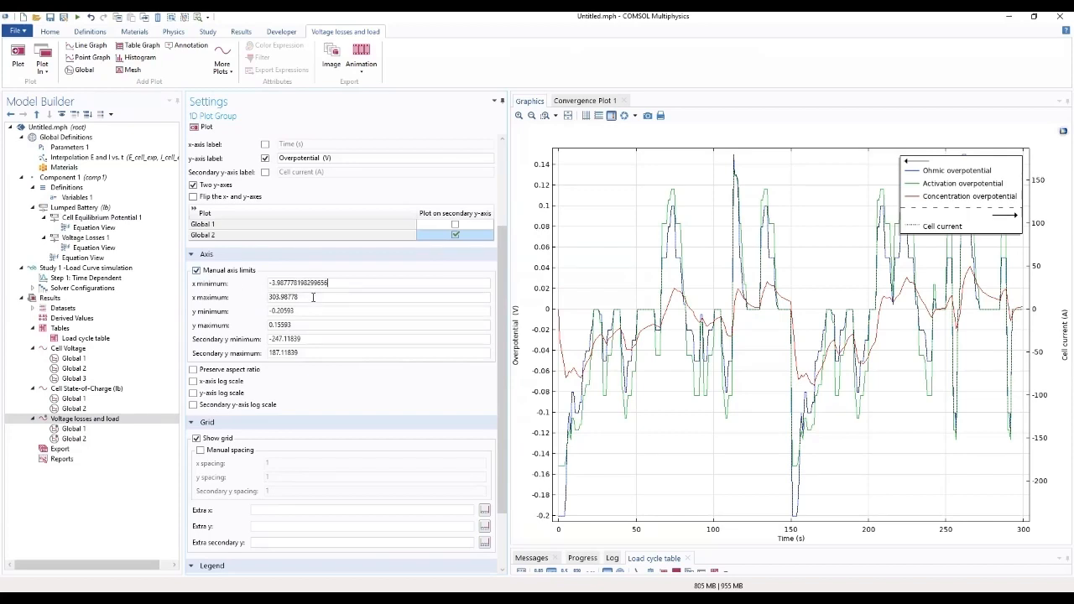
pyautogui.click(338, 297)
pyautogui.doubleClick(306, 295)
pyautogui.write('305')
# Step: Set the primary y-axis limits to a minimum of -0.4 and a maximum of 0.2
pyautogui.click(369, 313)
pyautogui.moveTo(361, 309); pyautogui.dragTo(249, 316)
pyautogui.write('-0.4')
pyautogui.click(375, 328)
pyautogui.moveTo(375, 328); pyautogui.dragTo(220, 325)
pyautogui.write('0')
# Step: Set the secondary y-axis limits to a minimum of -350 and a maximum of 200
pyautogui.click(363, 339)
pyautogui.moveTo(377, 337); pyautogui.dragTo(244, 344)
pyautogui.write('-')
pyautogui.moveTo(339, 353); pyautogui.dragTo(240, 366)
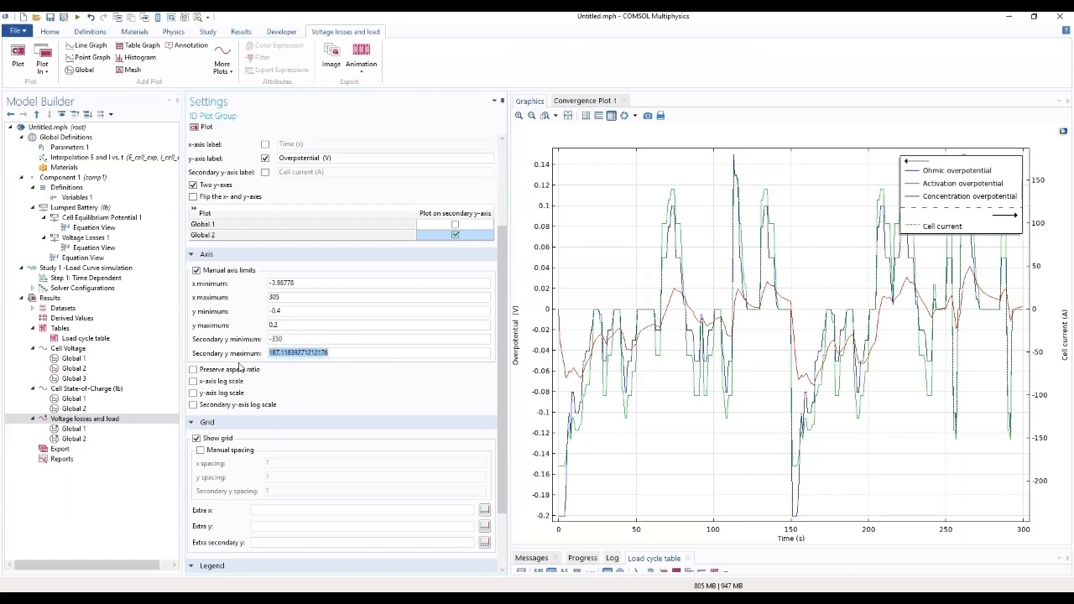
pyautogui.write('200')
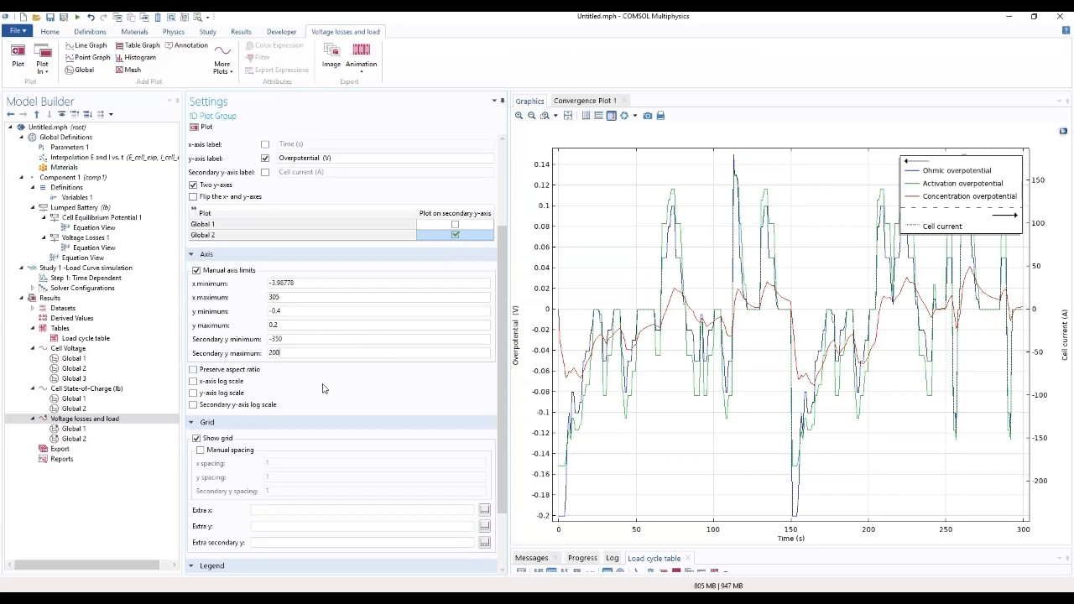
# Step: Place the legend of the Voltage losses and load plot at the Lower left position
pyautogui.scroll(-3, 498, 445)
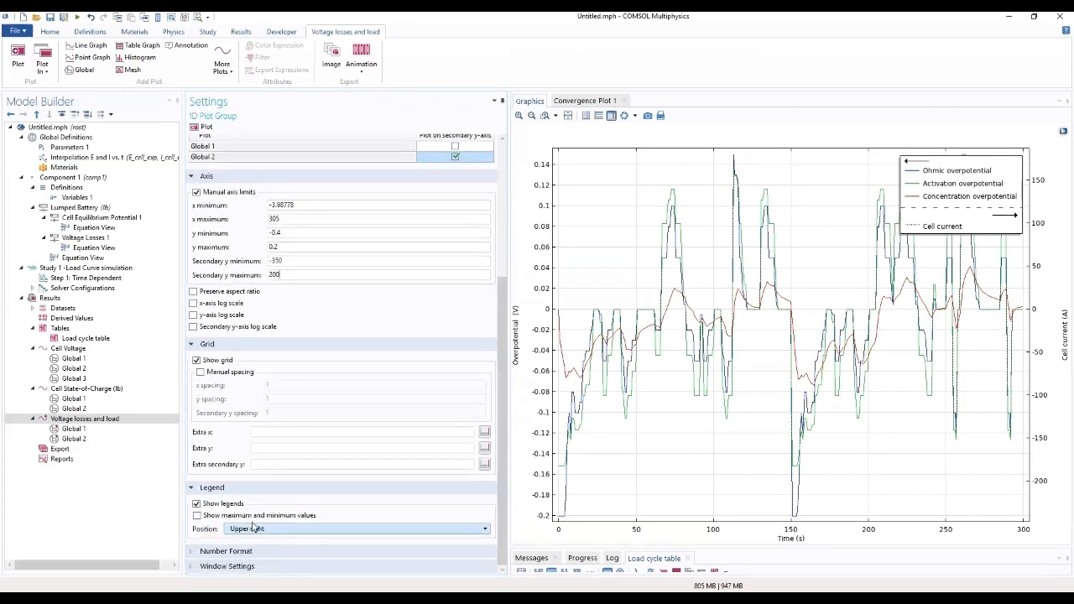
pyautogui.click(250, 528)
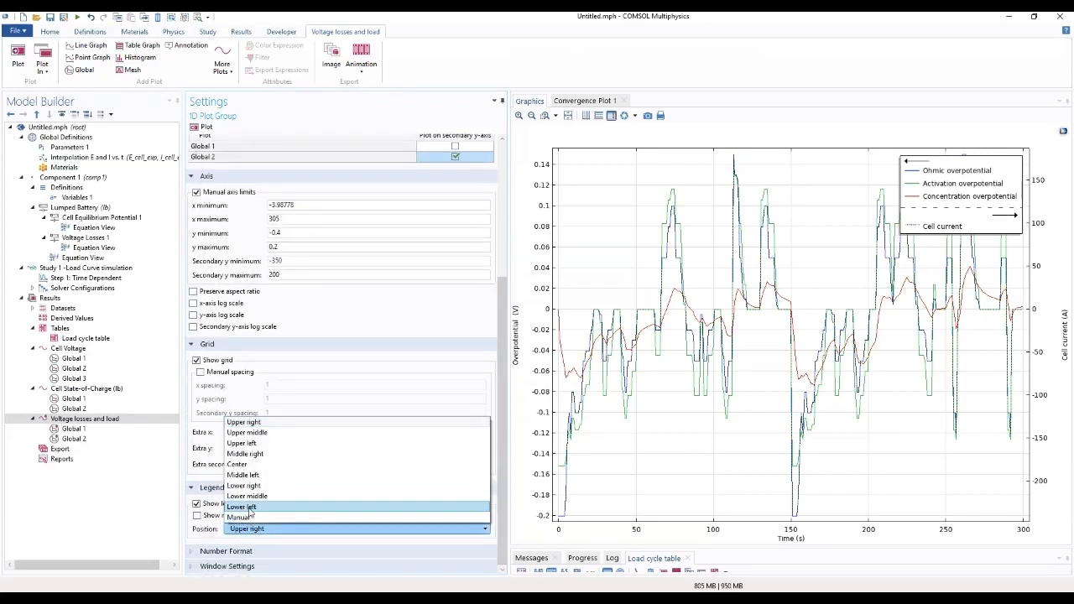
pyautogui.click(249, 507)
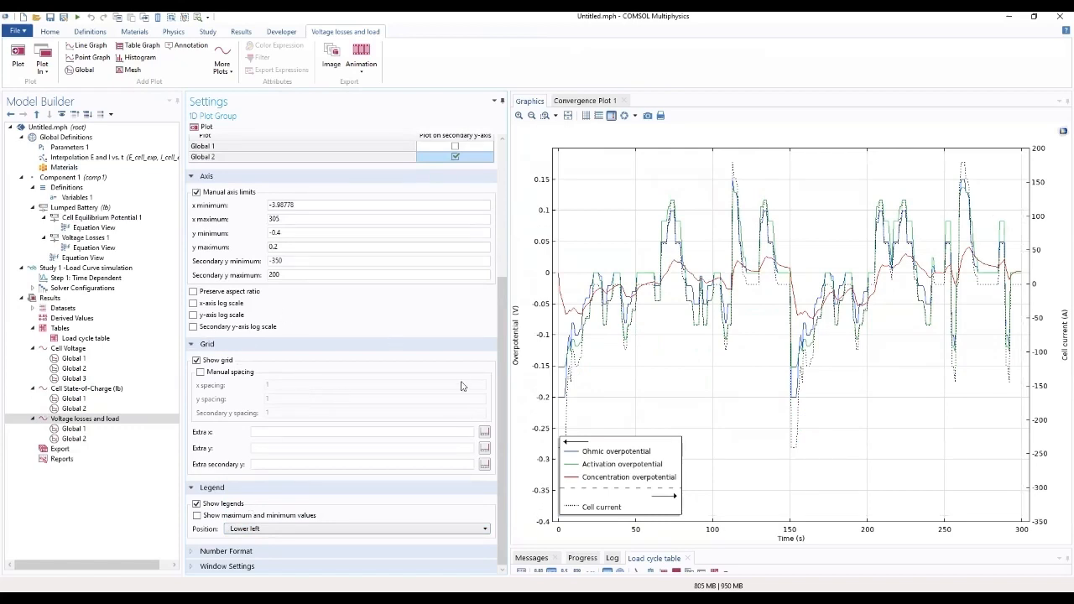
pyautogui.moveTo(502, 429); pyautogui.dragTo(491, 308)
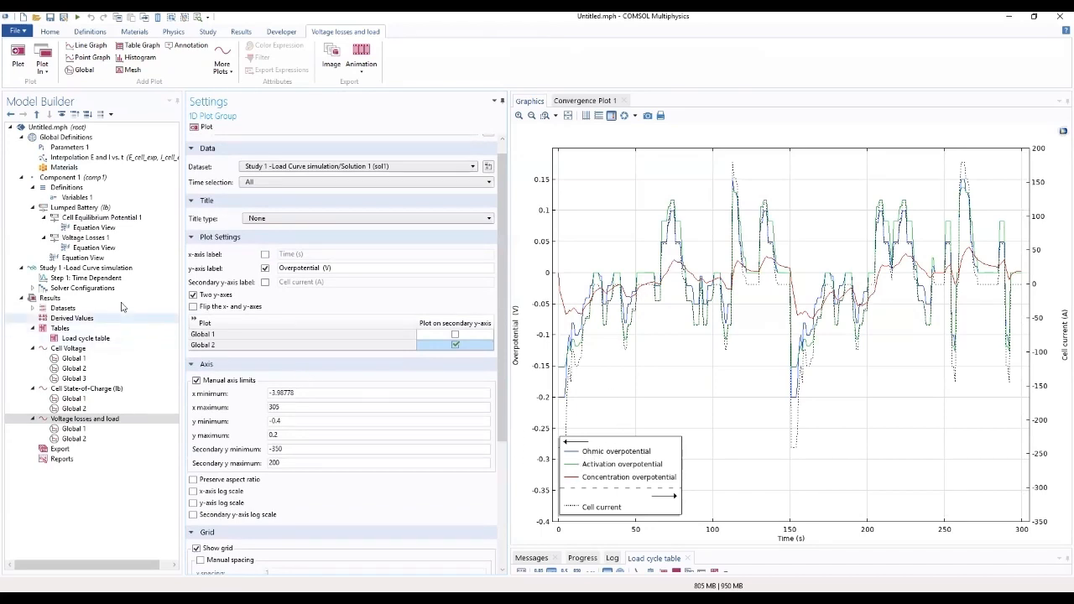
# Step: Add the Optimization (opt) physics interface from Mathematics, Optimization and Sensitivity, to Component 1 and close the physics selection
pyautogui.click(69, 179)
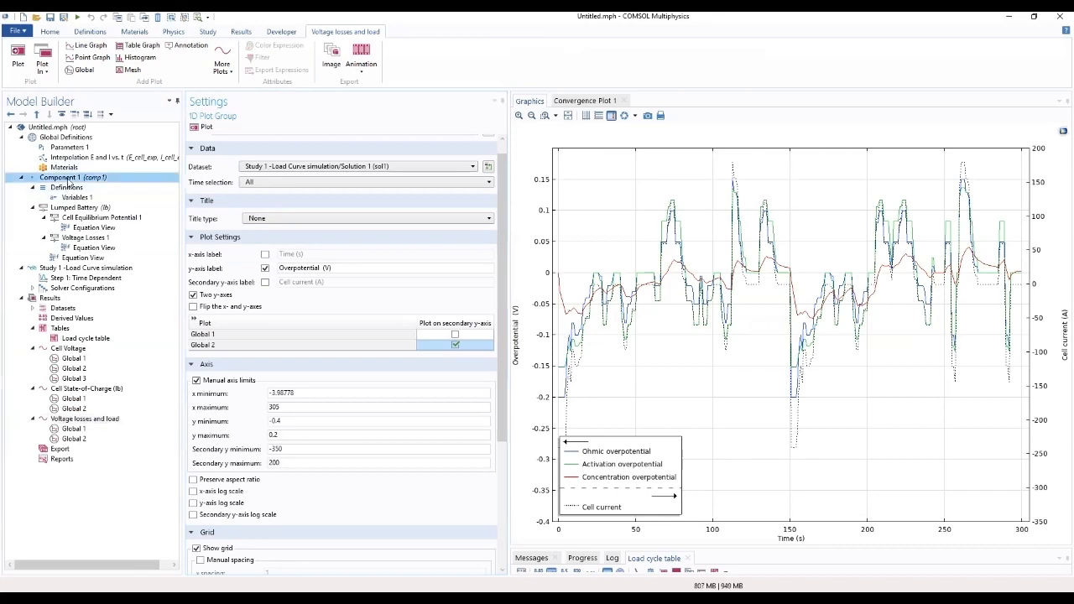
pyautogui.rightClick(70, 179)
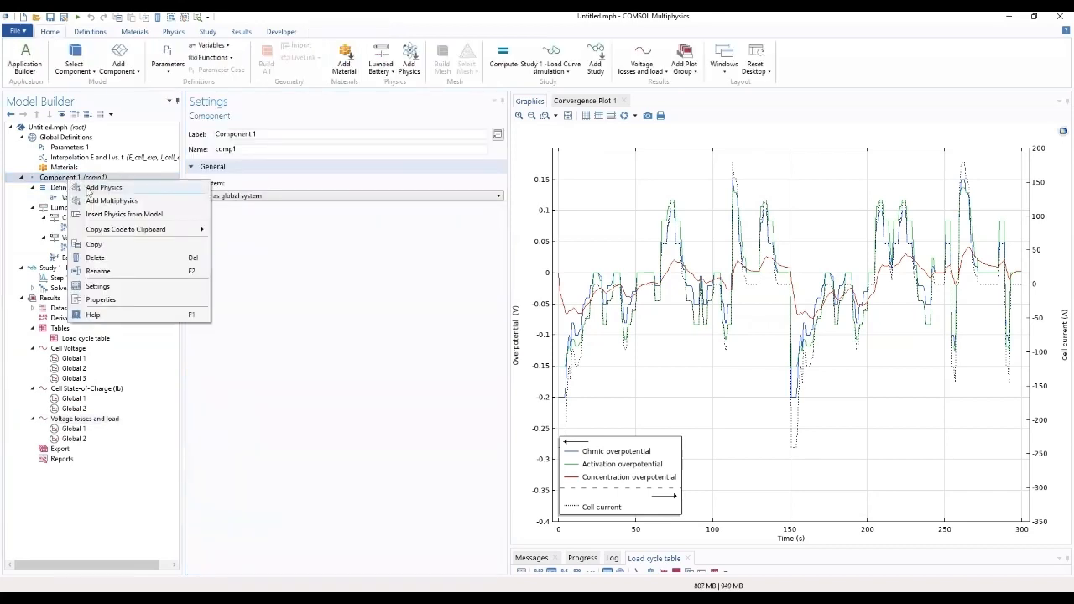
pyautogui.click(89, 188)
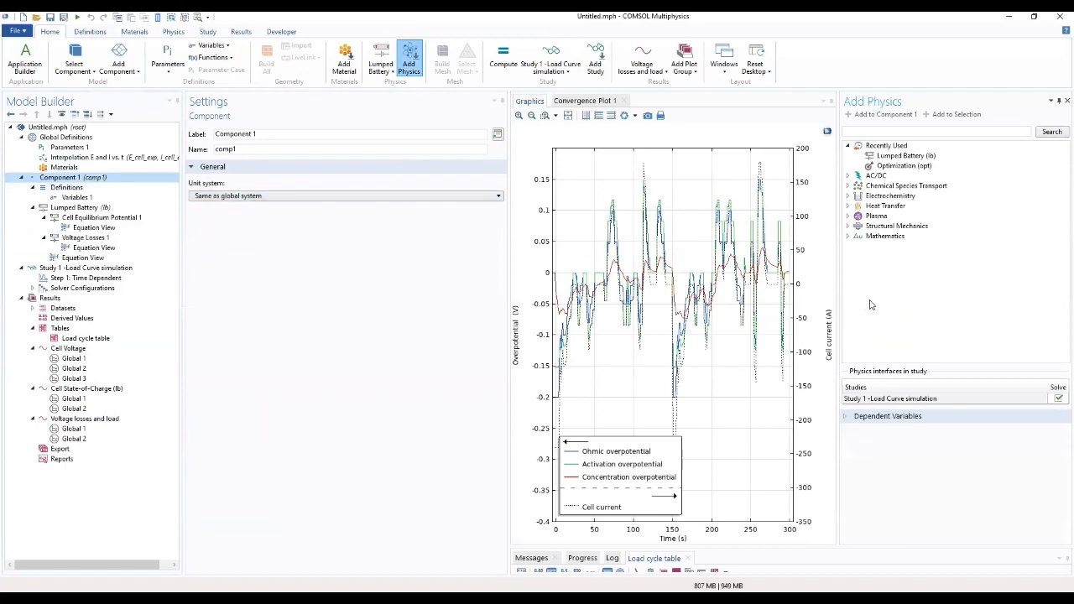
pyautogui.click(848, 237)
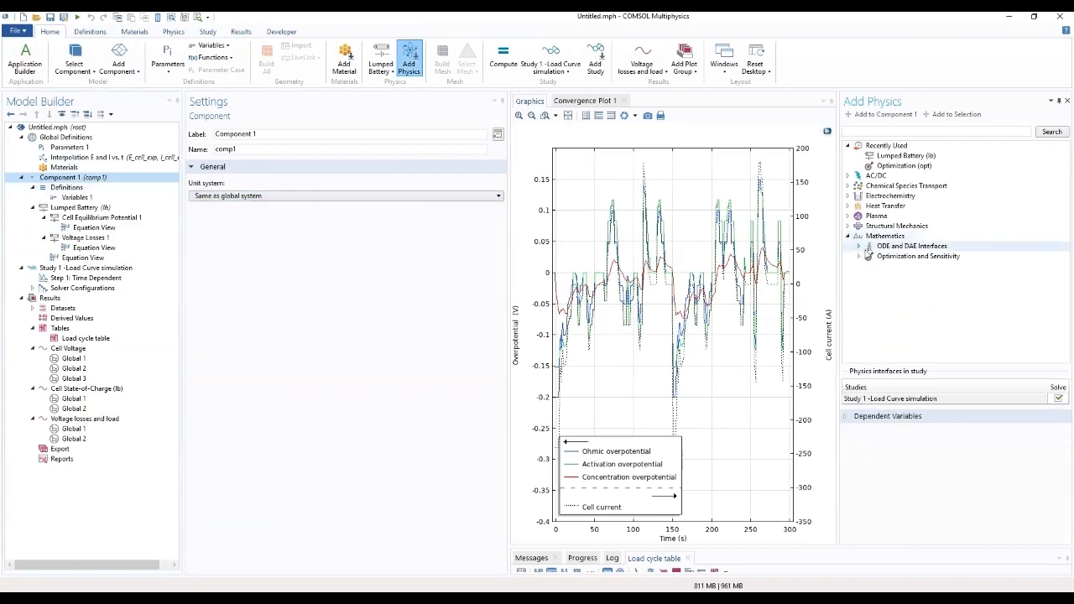
pyautogui.click(869, 256)
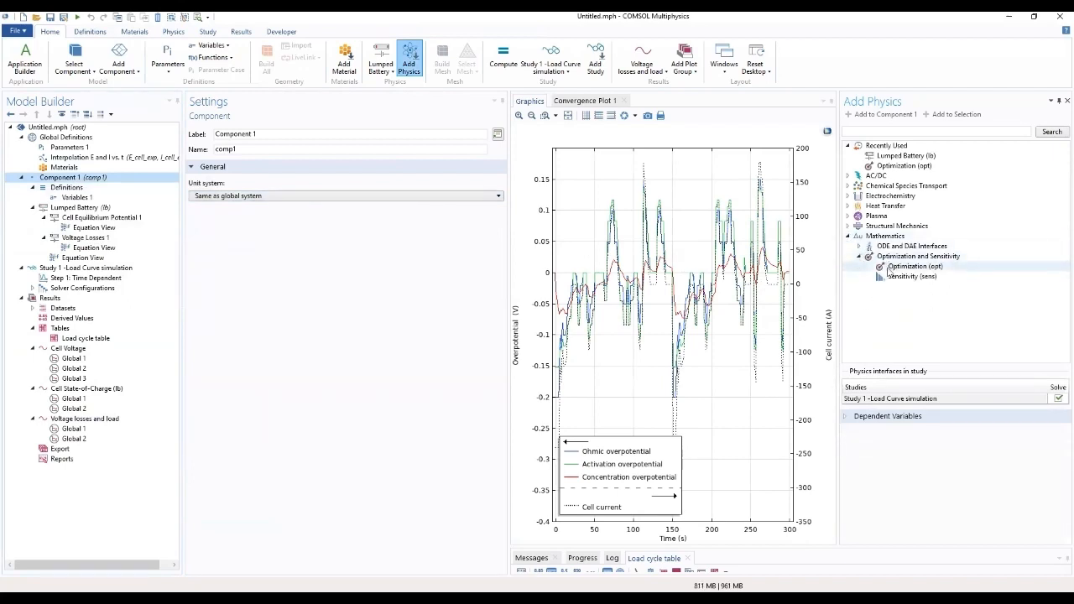
pyautogui.click(891, 266)
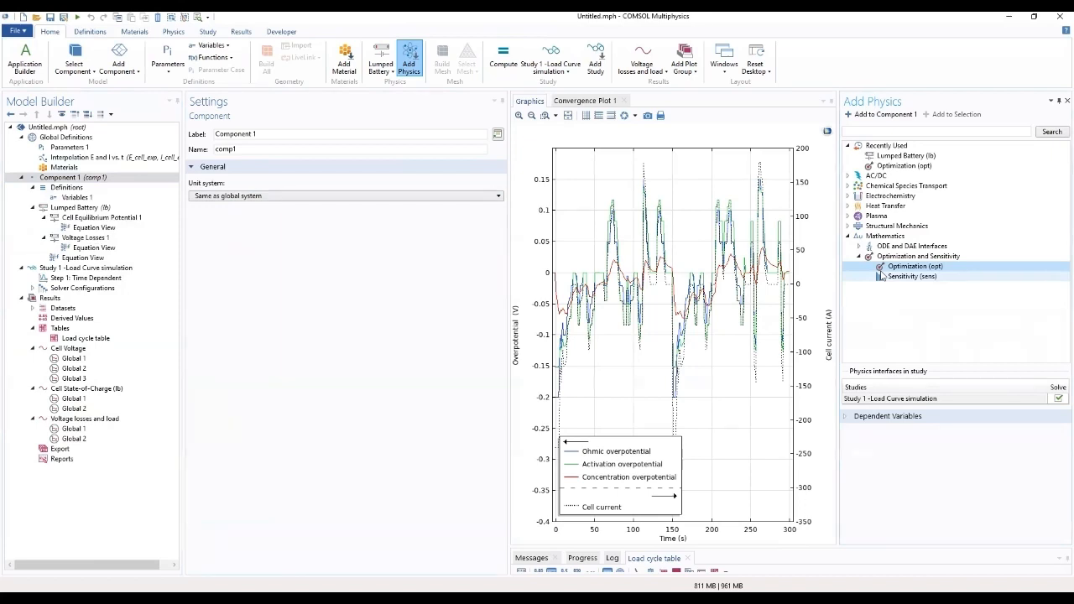
pyautogui.doubleClick(898, 270)
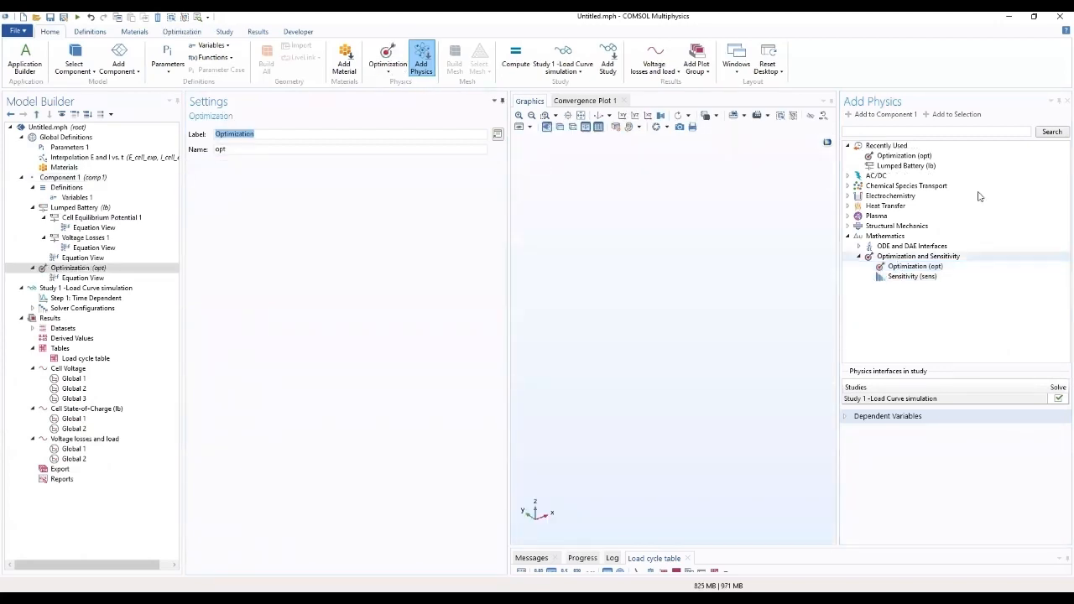
pyautogui.click(1067, 101)
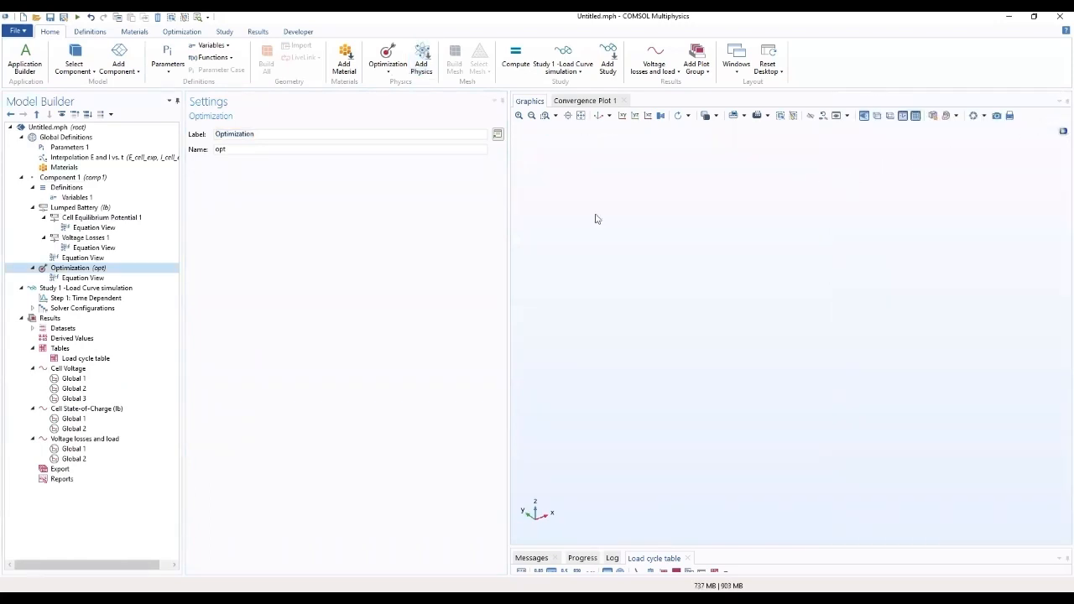